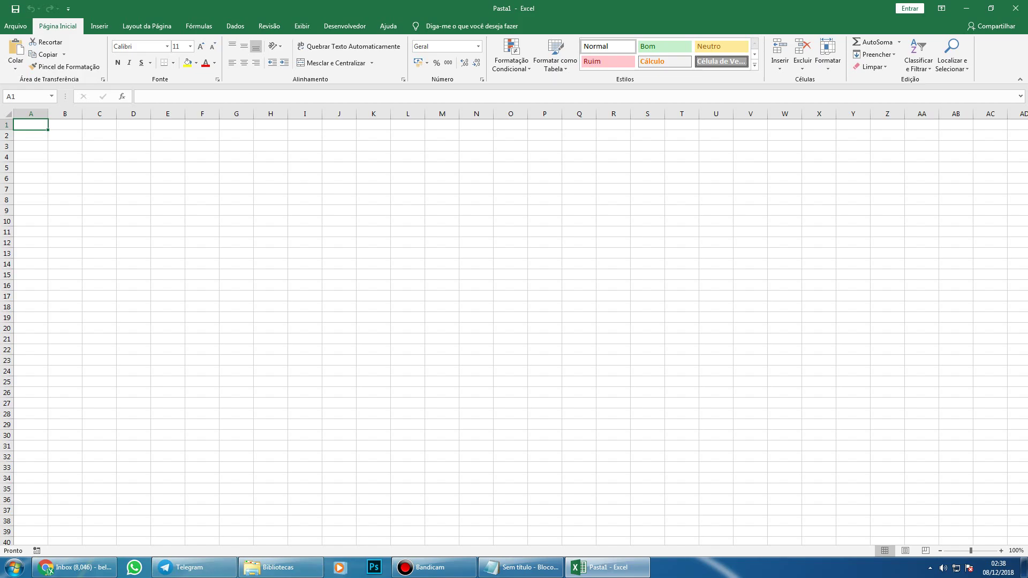
- Enter the 'Recebi de:' label in A1 with the payer's name in B1
left_click(134, 307)
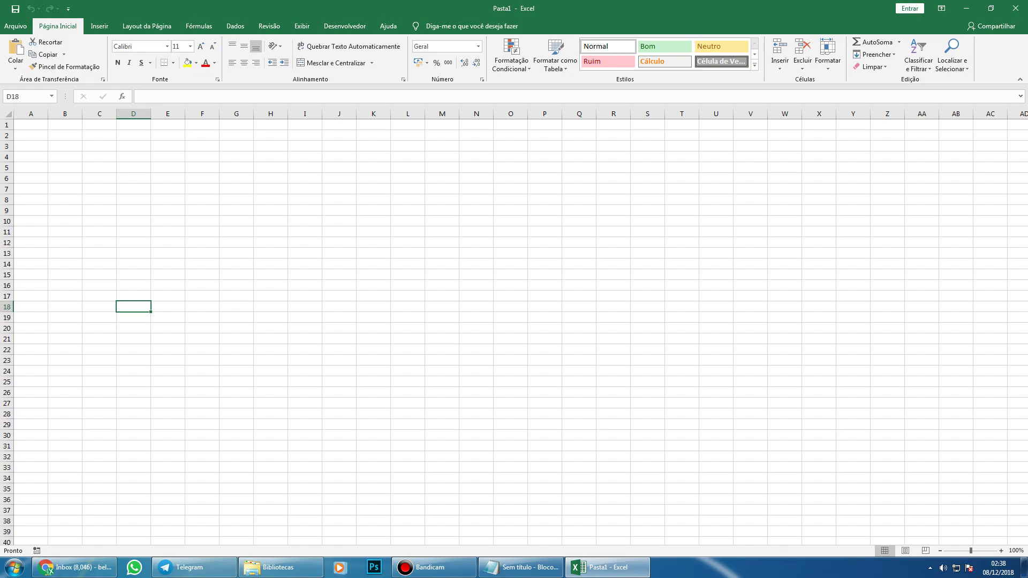
left_click(65, 404)
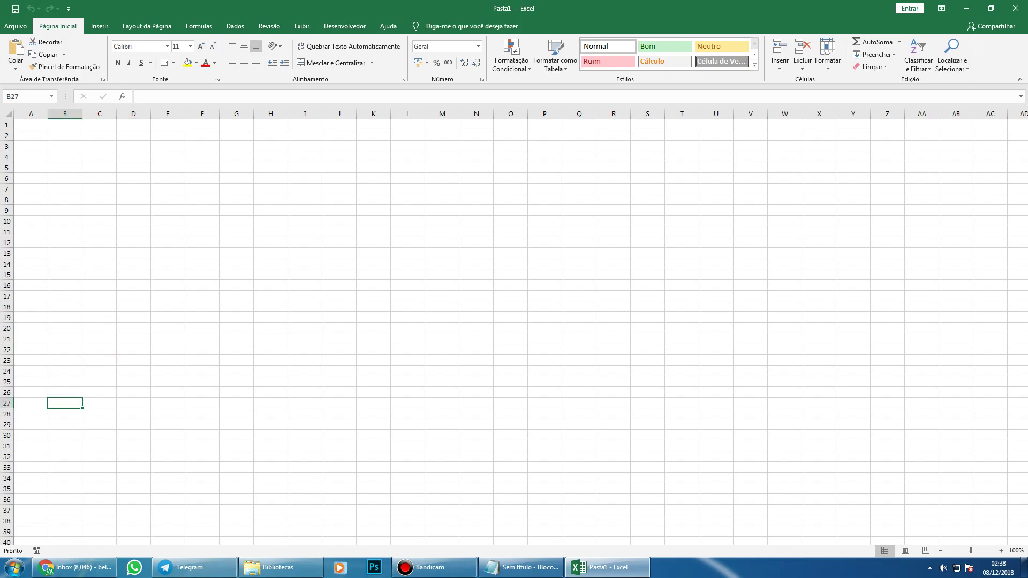
left_click(30, 124)
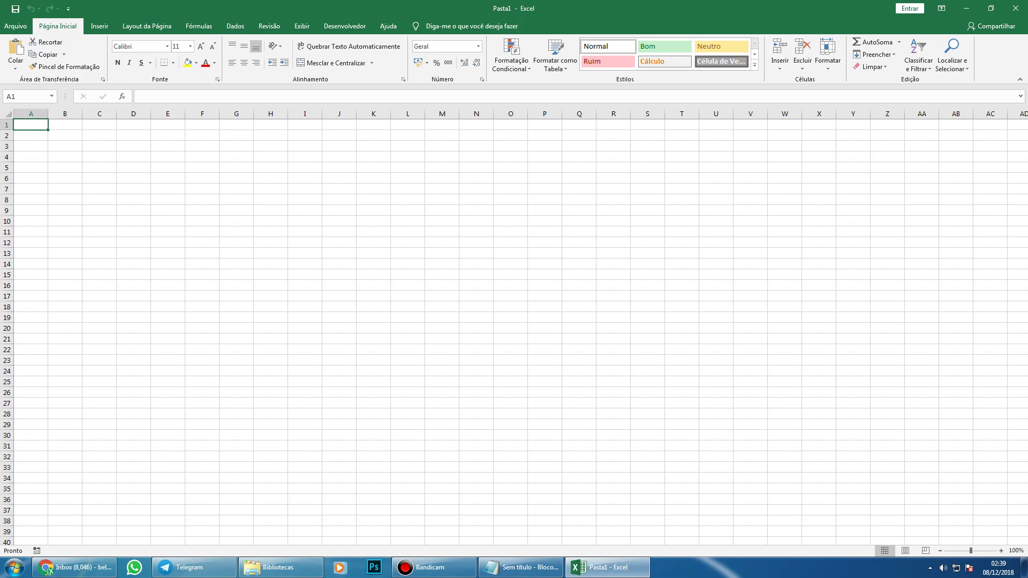
type("Recebi de:")
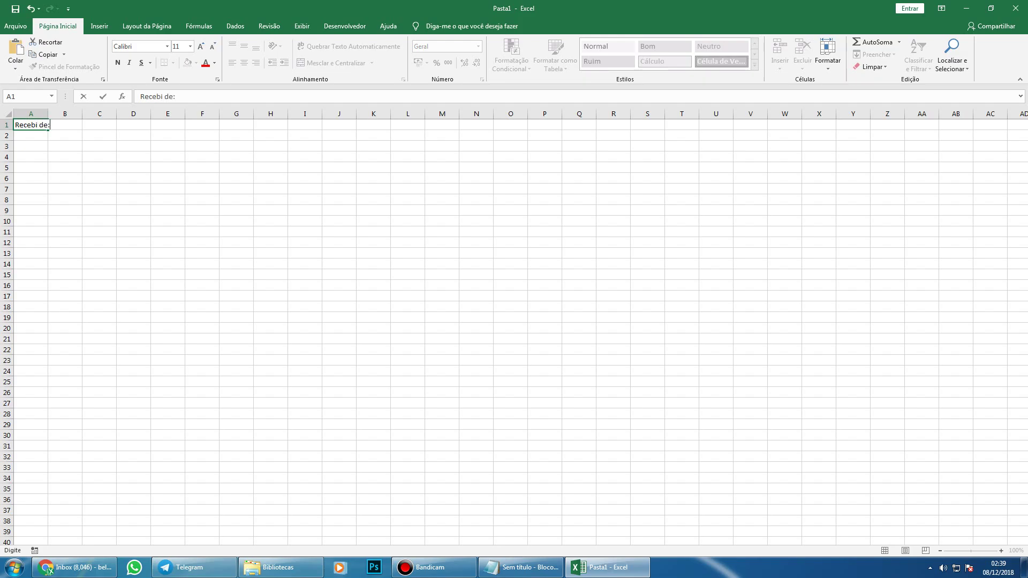
key("Tab")
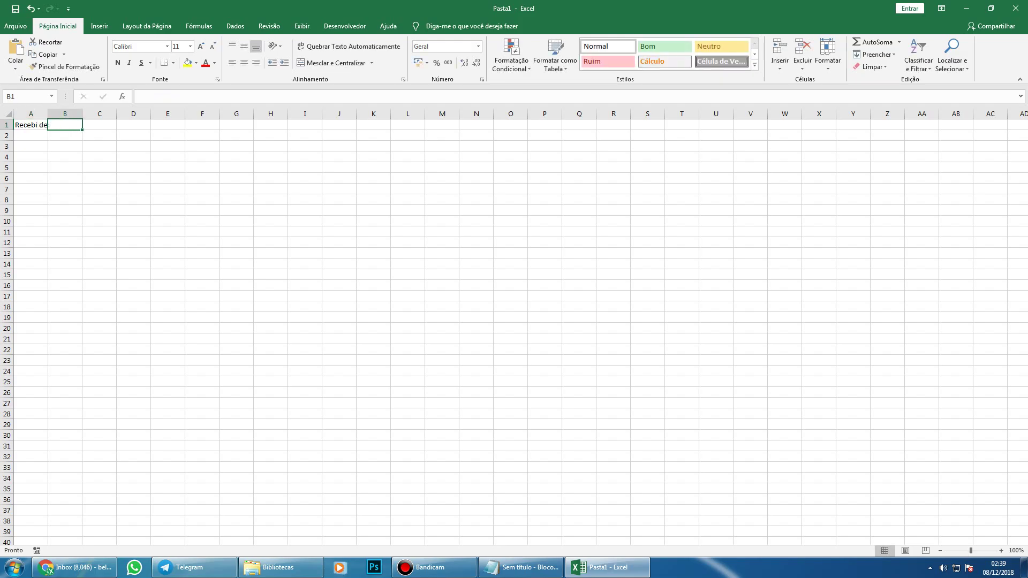
type("joao da silva")
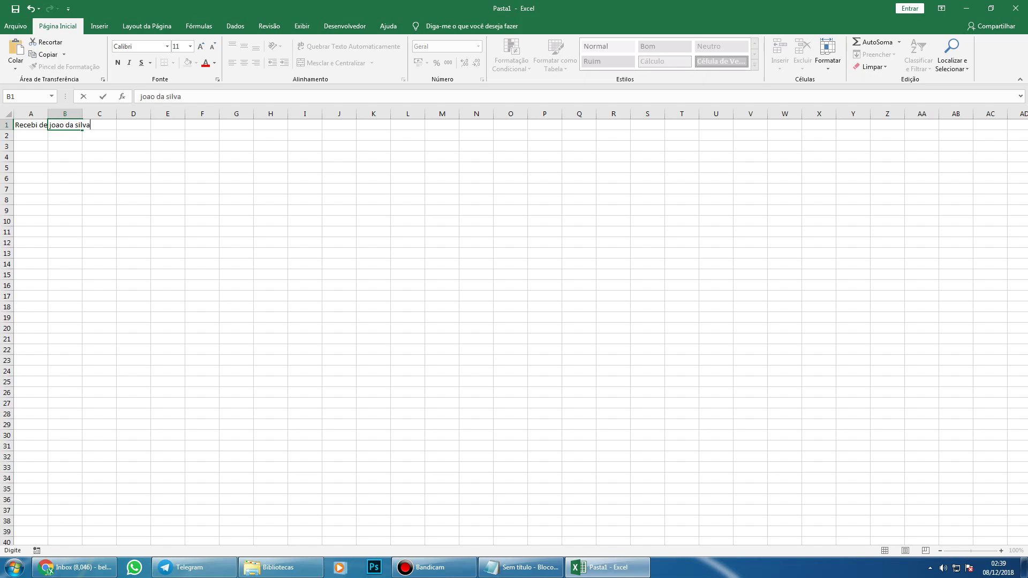
key("Return")
key("Left")
- Add 'A importancia de:' with 100 and 'Referente a:' with Compra de celular in rows 2–3
type("A")
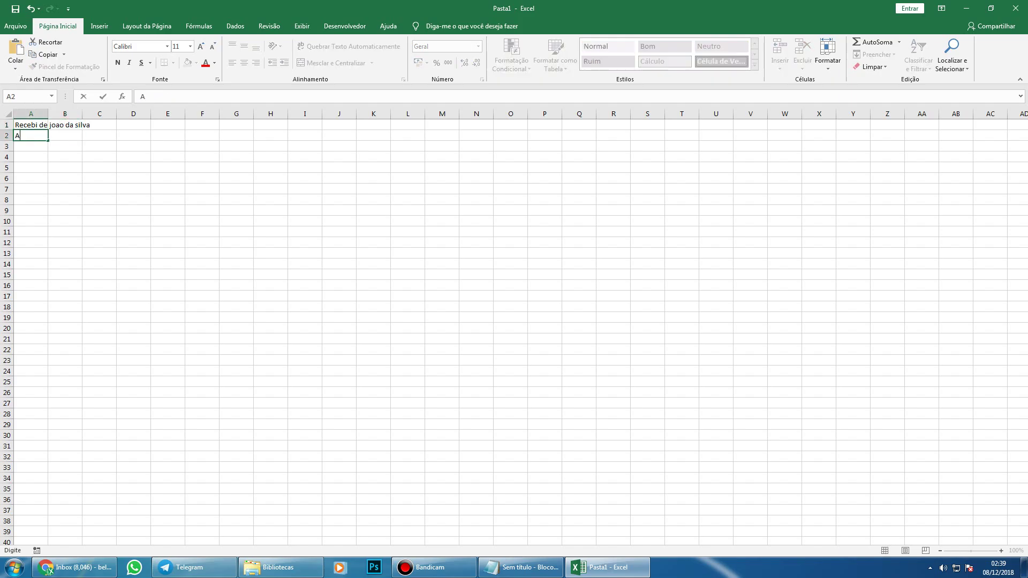
type(" importanci")
type("a de:")
key("Tab")
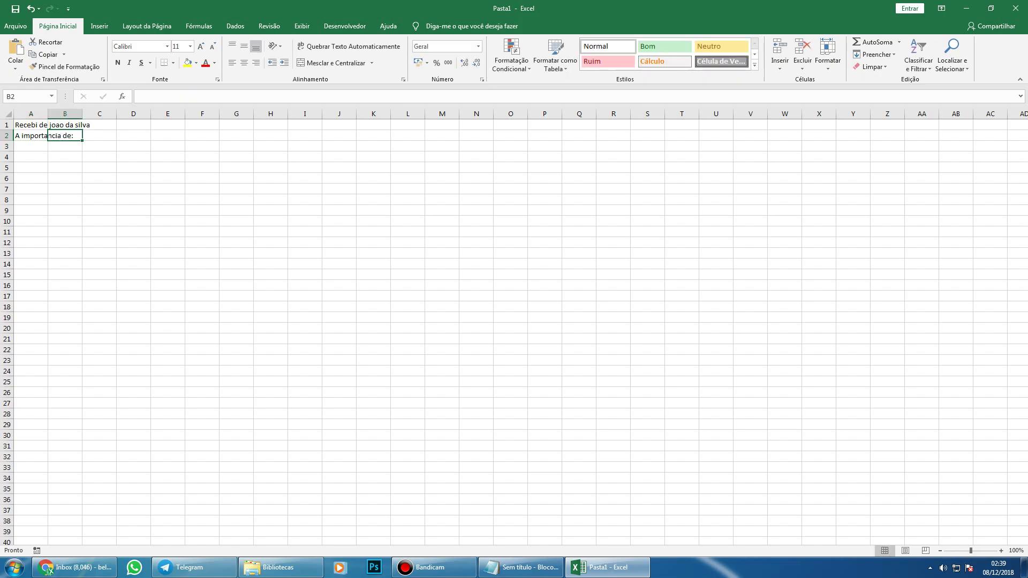
type("100")
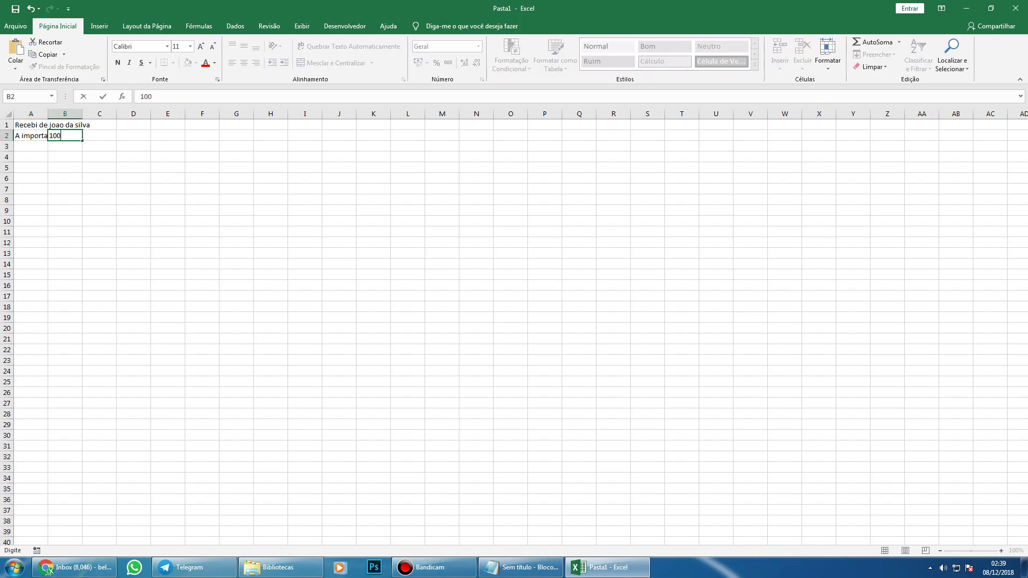
key("Return")
type("Ref")
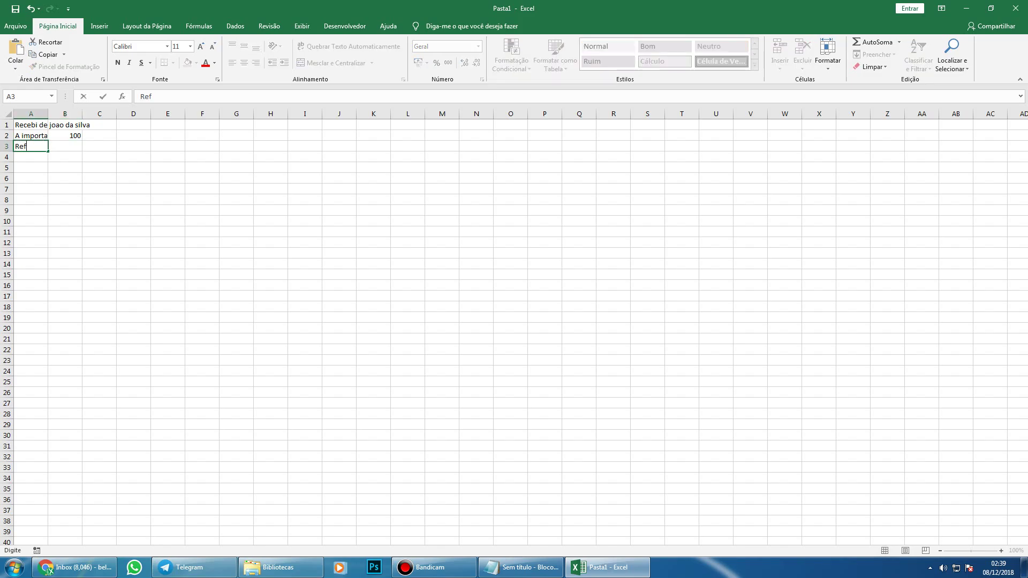
type("erente a")
type(":")
key("Tab")
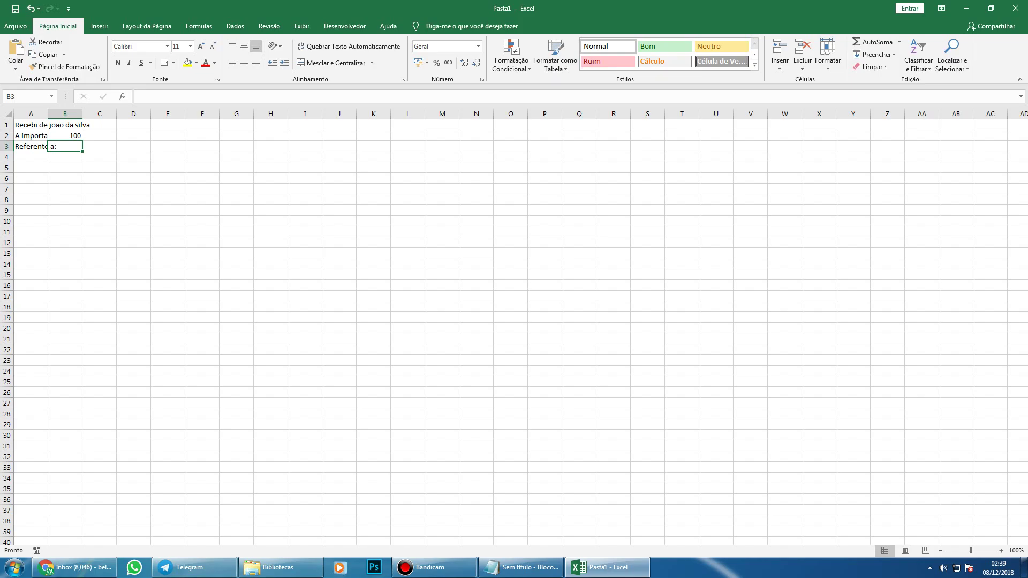
type("Compra de ")
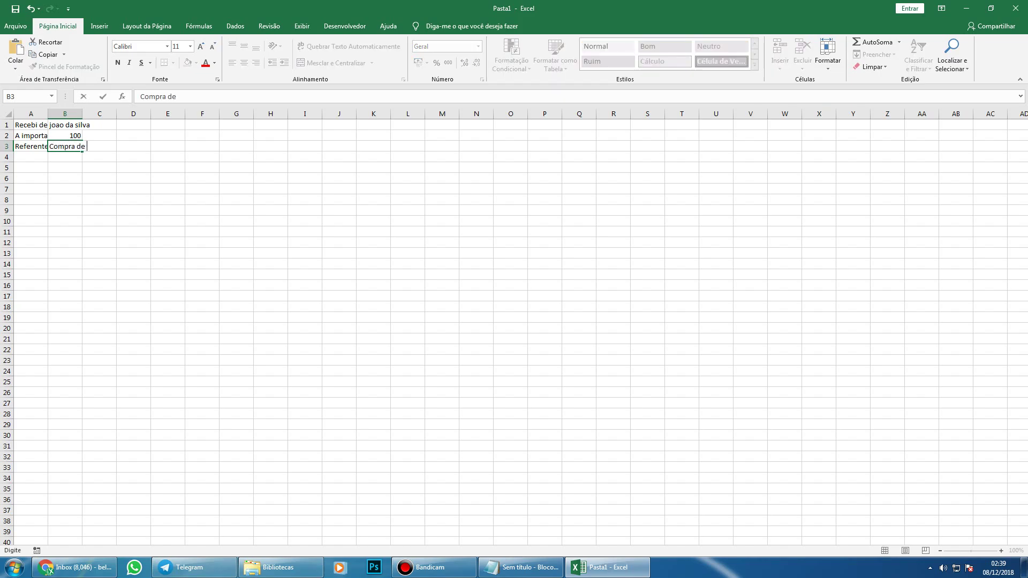
type("celular")
key("Return")
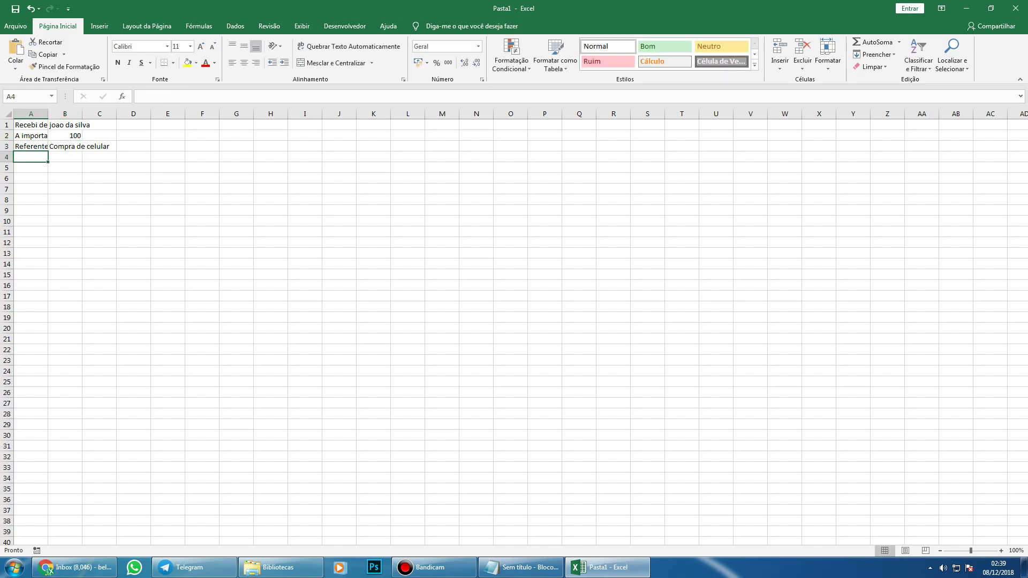
- Widen column A and add the 'data:' label with date 08/12/2018 in row 4
left_click_drag(48, 114, 109, 113)
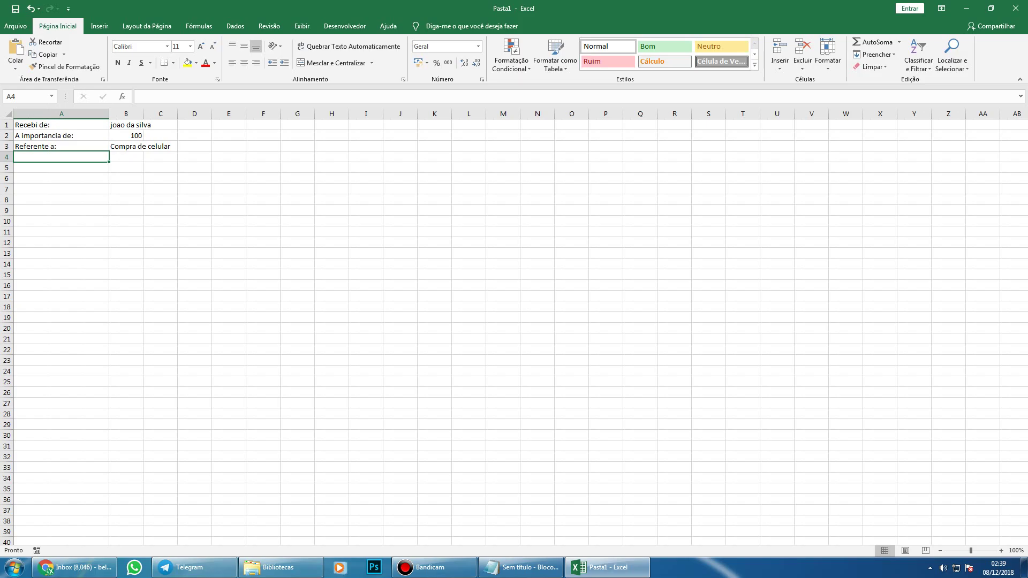
left_click(62, 168)
left_click(61, 157)
type("data:")
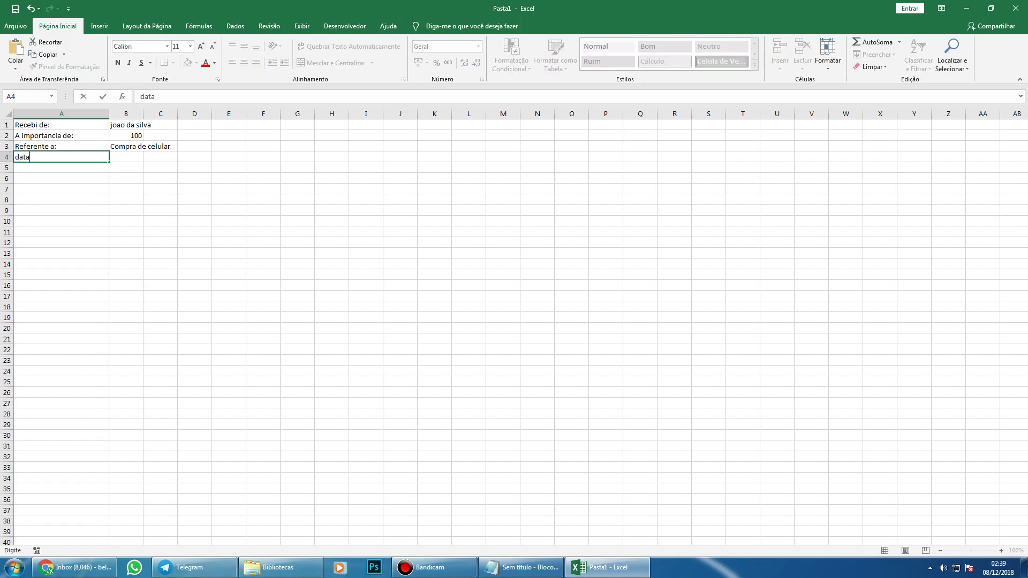
key("Tab")
type("8")
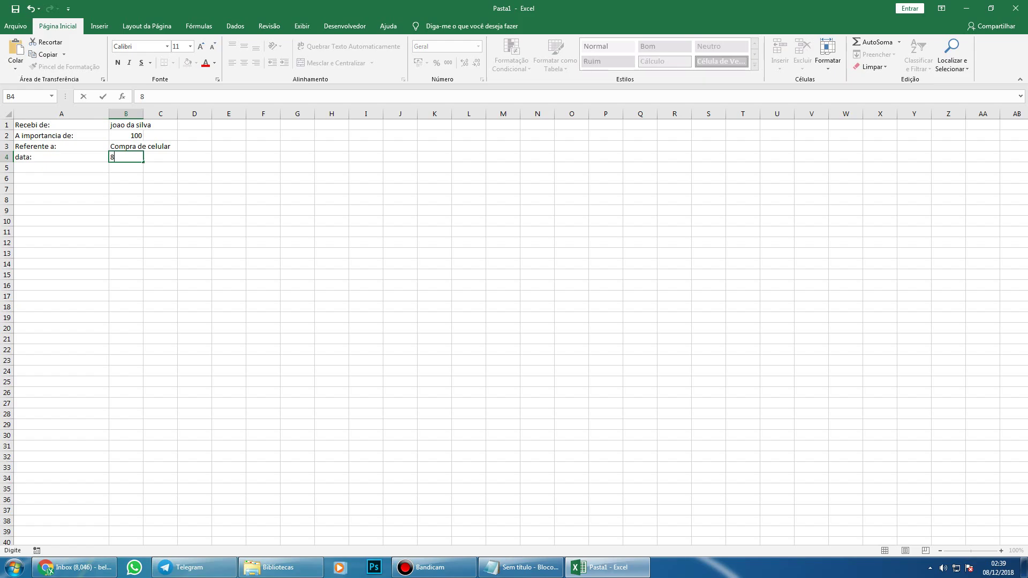
type("08/12/2018")
key("Return")
left_click(61, 167)
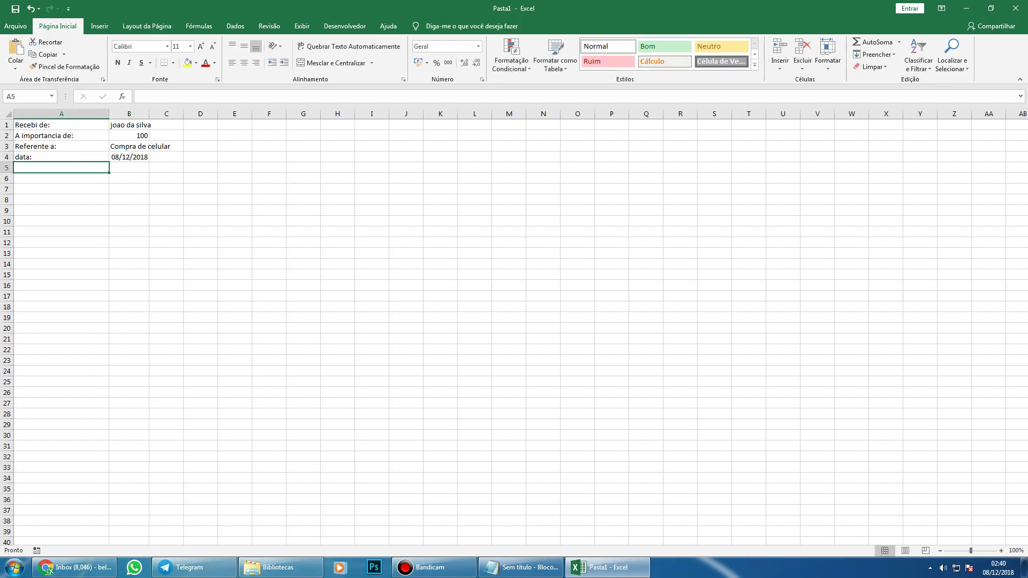
- Insert a new row 3 above Referente a: and label it ext in A3
left_click(61, 179)
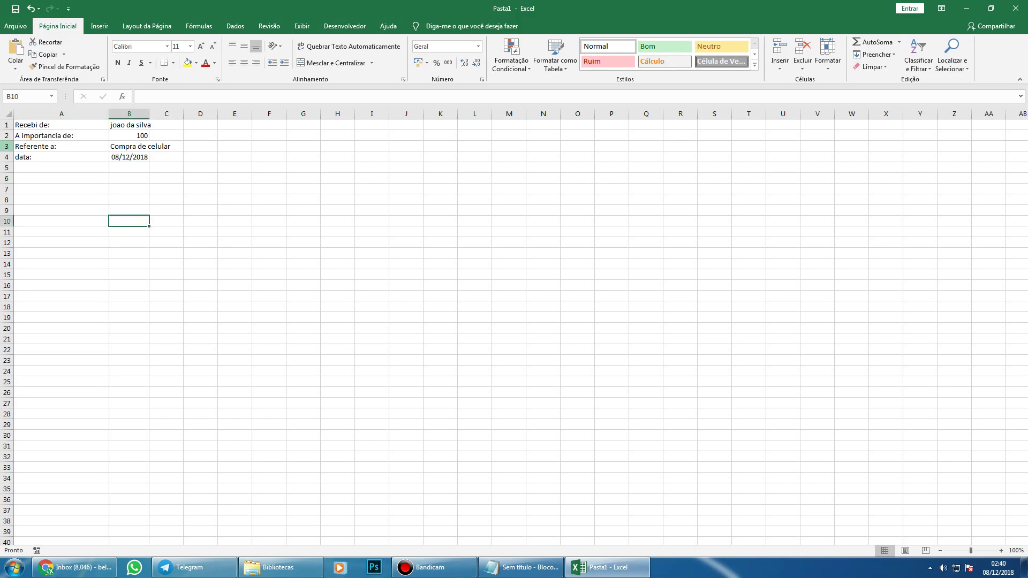
left_click(6, 146)
right_click(6, 146)
left_click(32, 223)
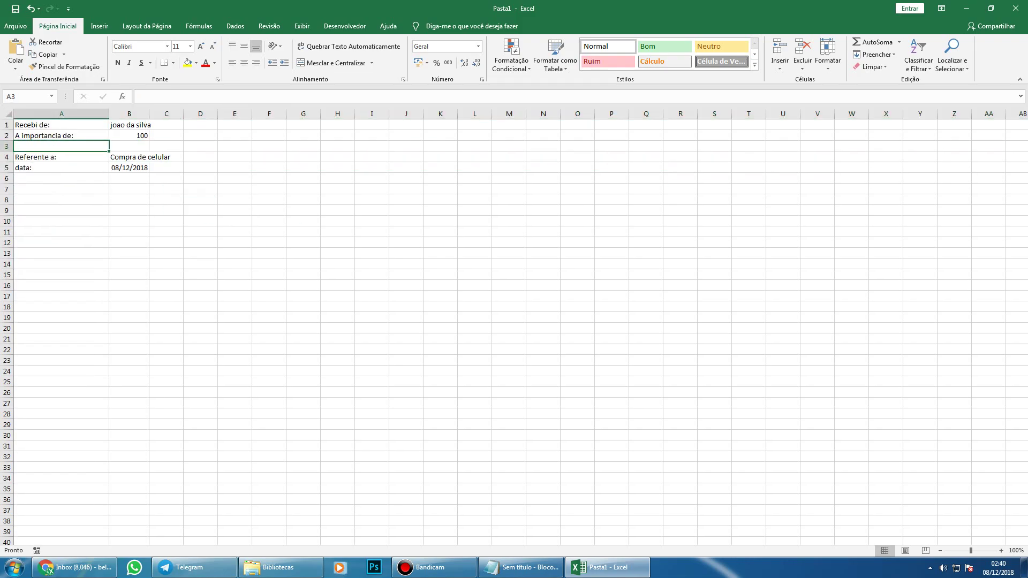
type("ext")
left_click(235, 189)
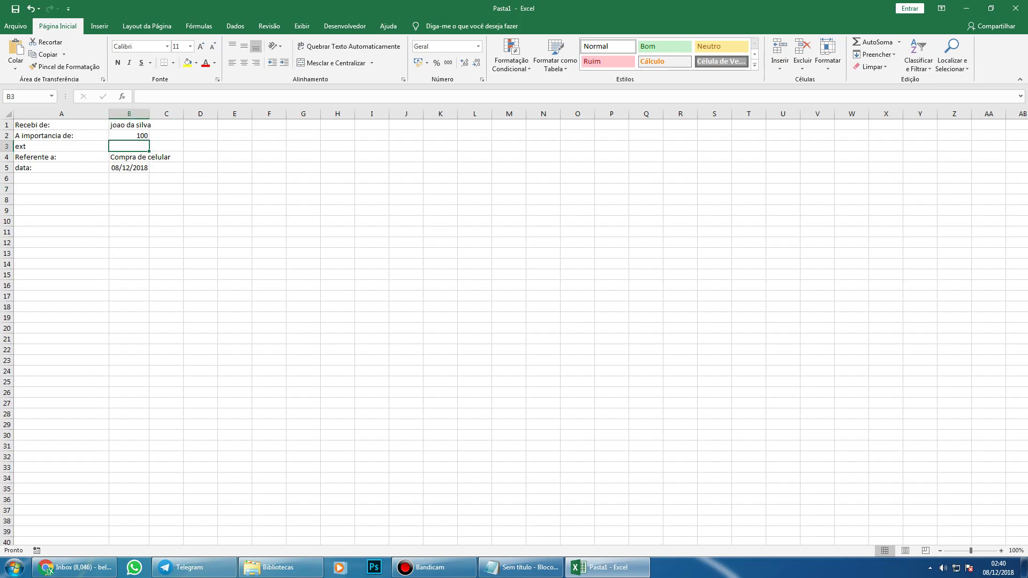
- Format the amount in B2 as Contábil (R$ 100,00) and widen column B
left_click(129, 136)
left_click(419, 62)
left_click(269, 172)
left_click(130, 146)
left_click_drag(149, 113, 248, 114)
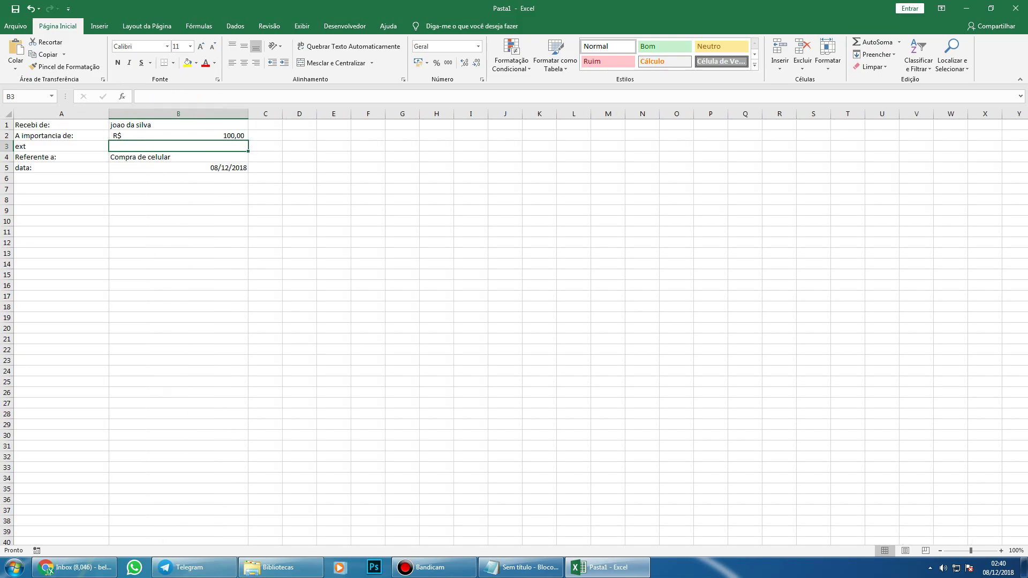
- Try =ext in B3, then delete the resulting #NOME? error
type("=ext")
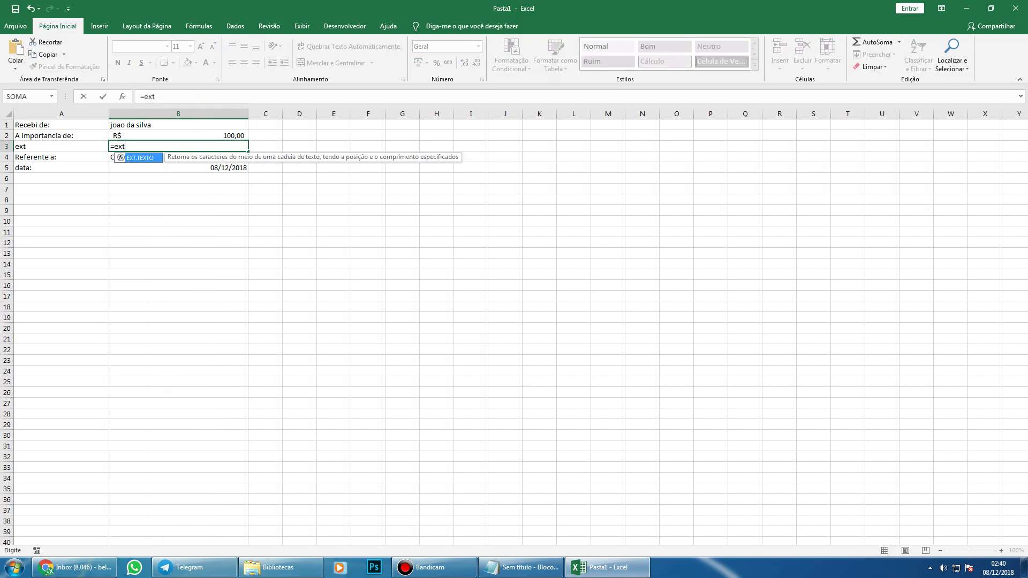
key("shift+Left")
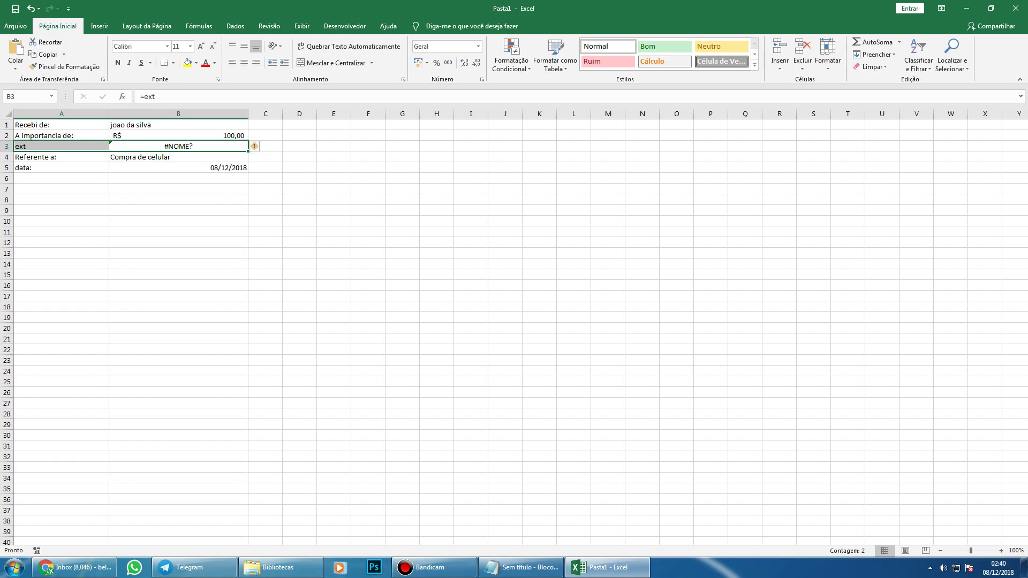
key("Right")
key("Left")
key("Delete")
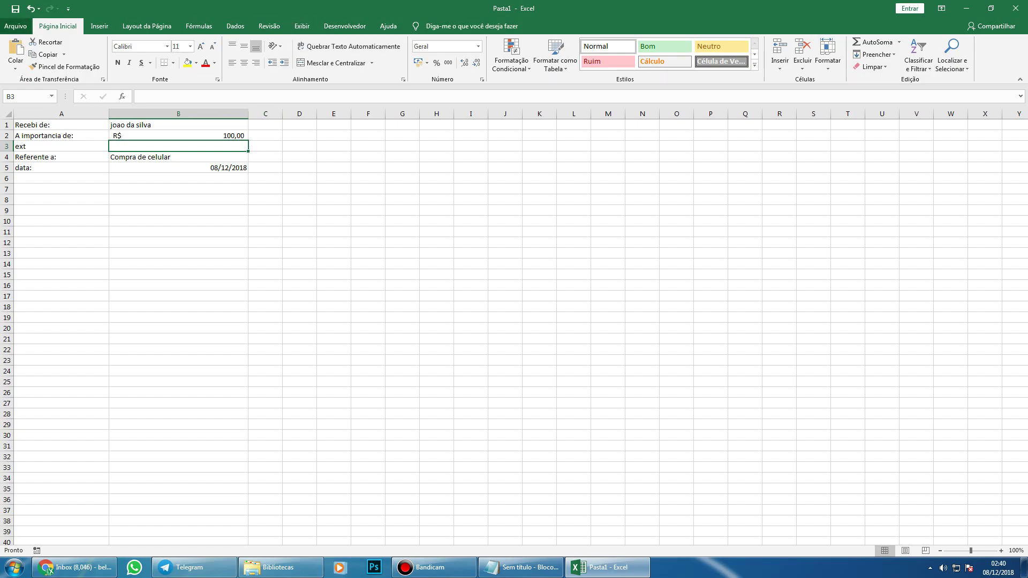
- Open the VBA editor for Planilha1 through the sheet tab's code view
left_click(15, 26)
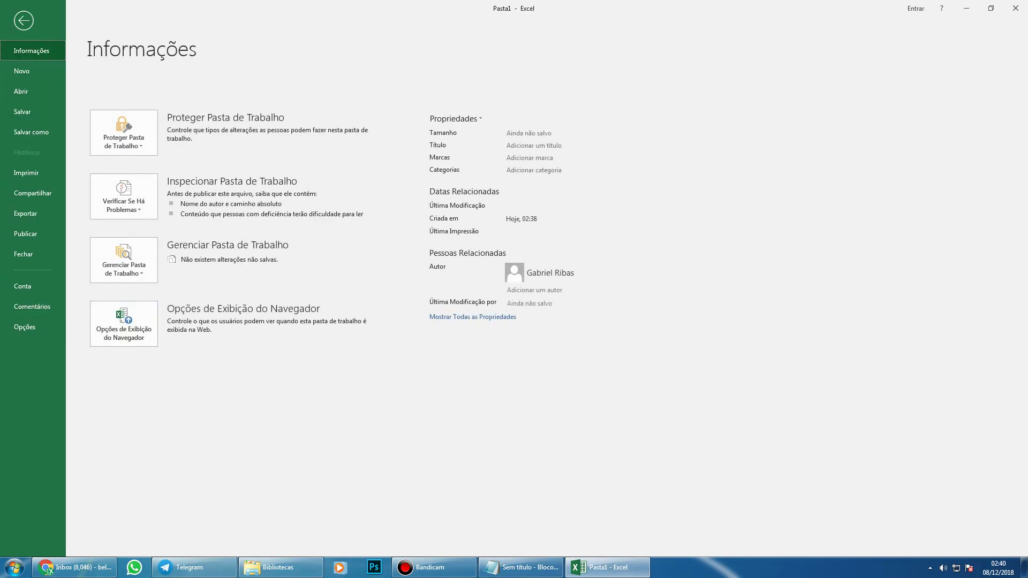
key("Escape")
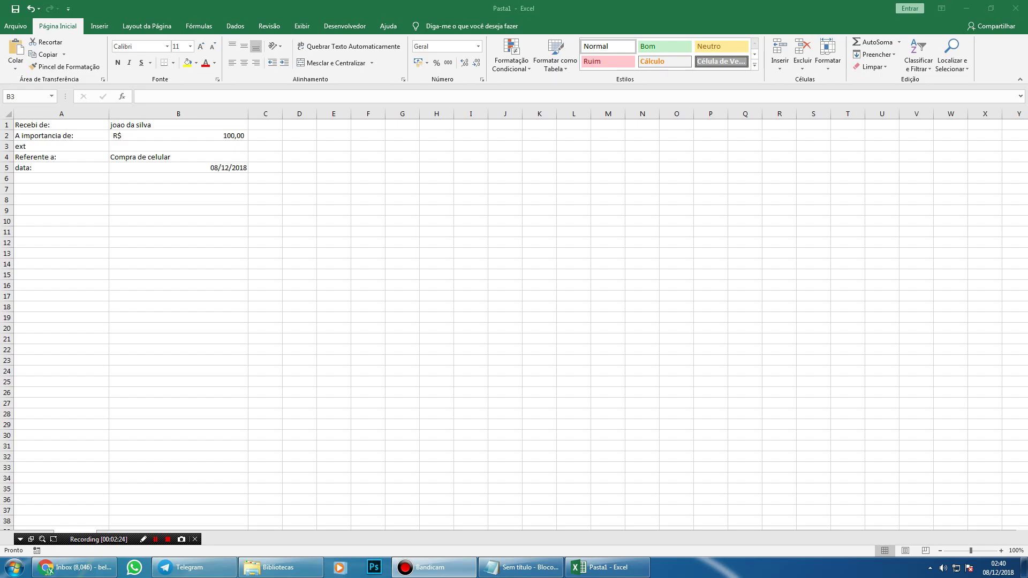
right_click(84, 537)
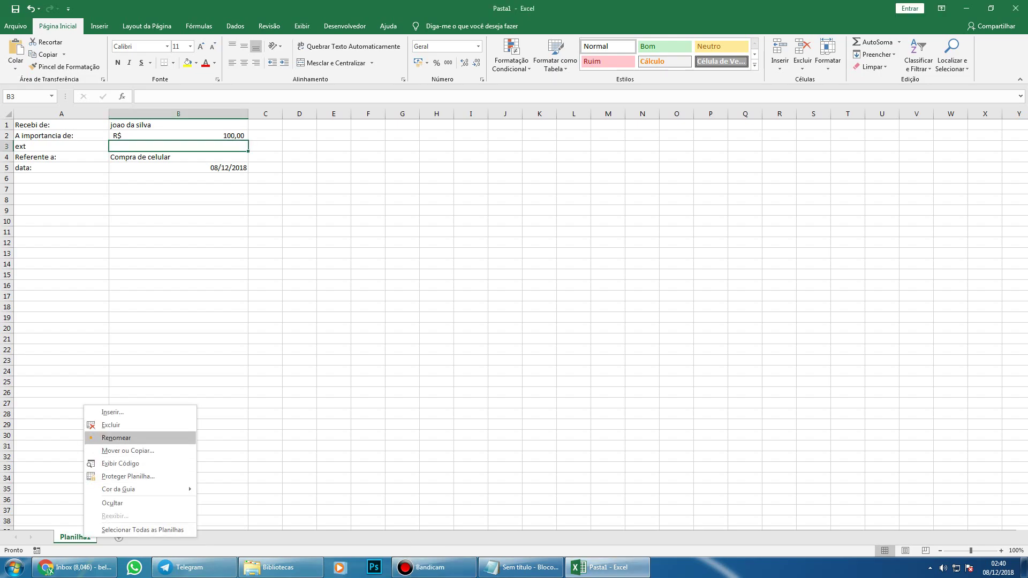
left_click(120, 464)
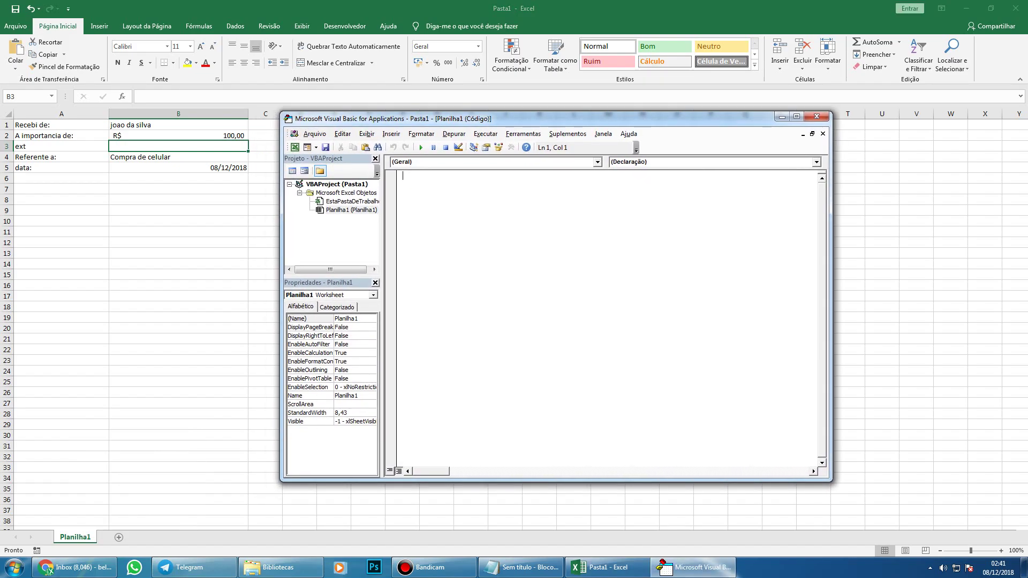
- Select all the number-to-words code in Notepad, then close the VBA editor
left_click(522, 568)
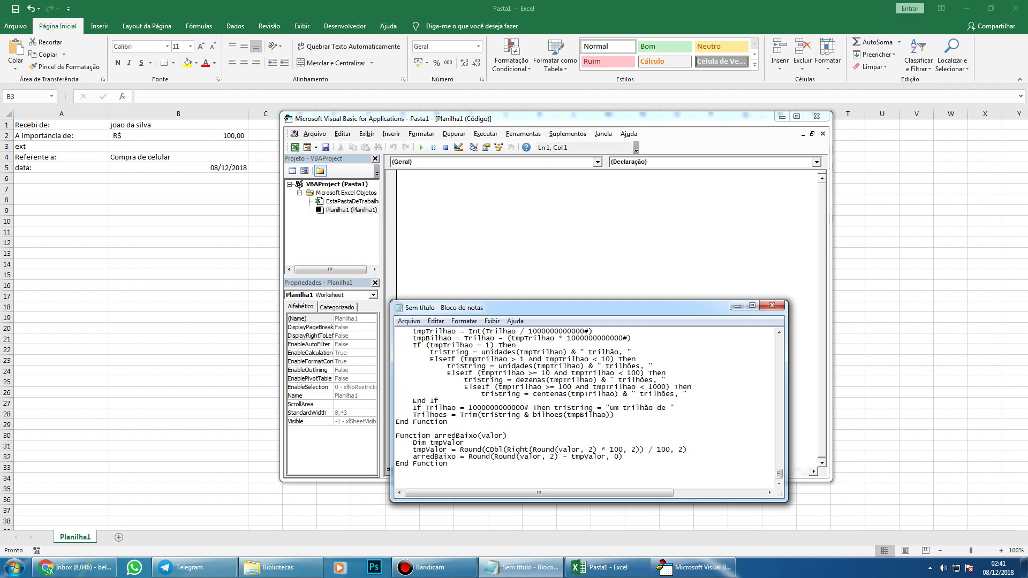
scroll(516, 407, "up", 2)
scroll(516, 407, "up", 4)
scroll(516, 407, "up", 5)
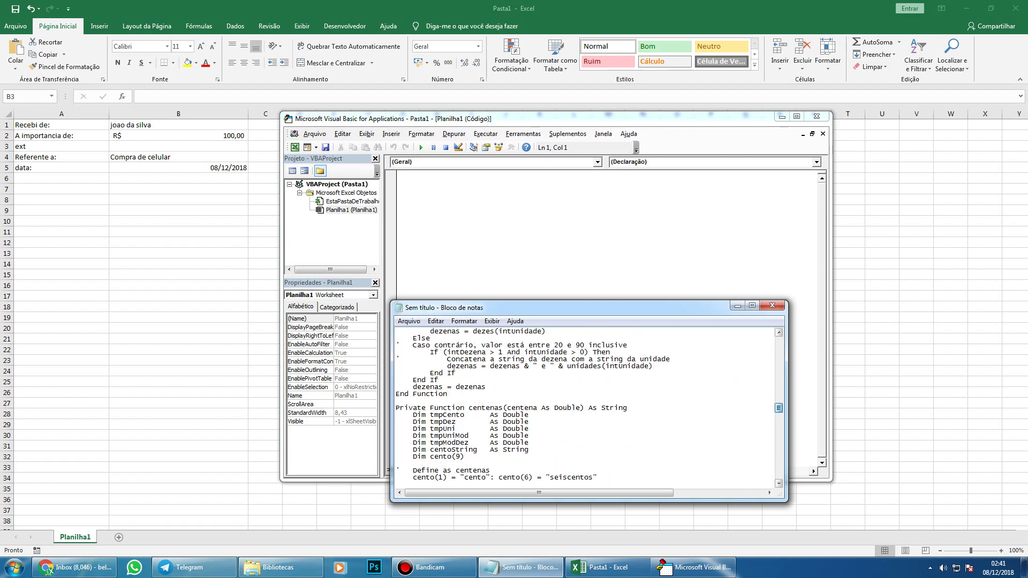
scroll(516, 407, "up", 5)
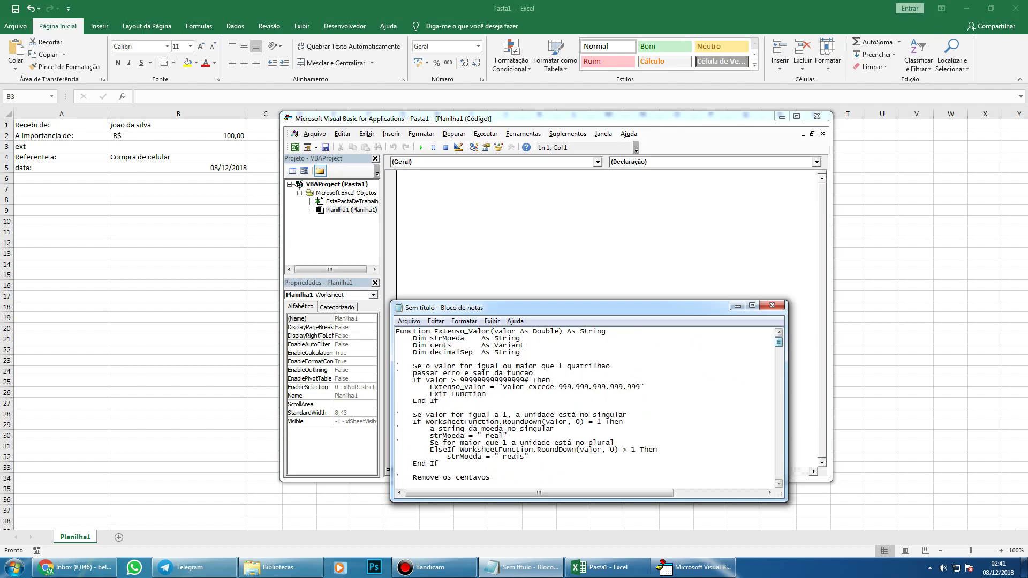
scroll(584, 407, "down", 10)
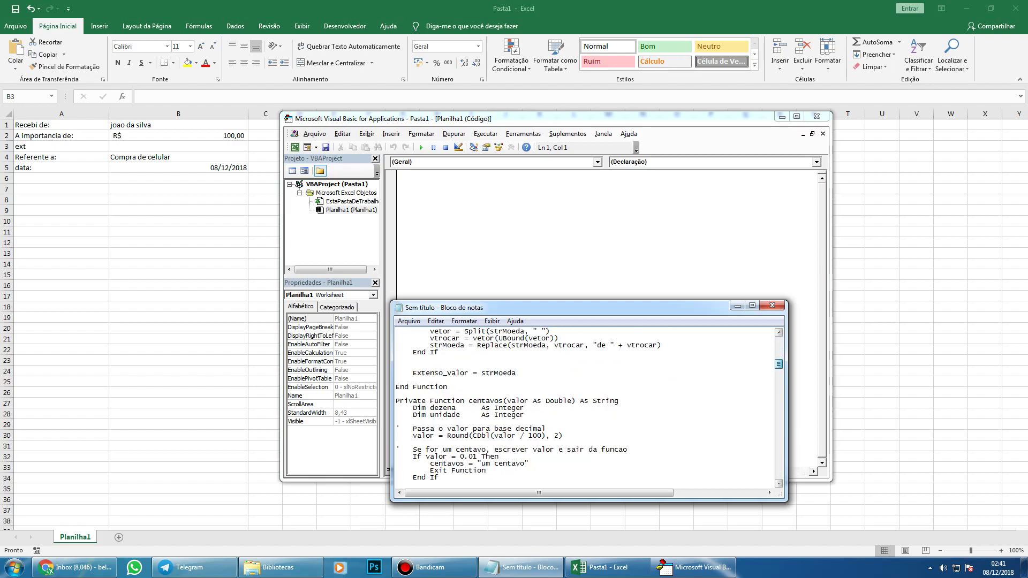
scroll(584, 407, "down", 10)
scroll(584, 407, "up", 10)
scroll(584, 407, "up", 10)
key("ctrl+a")
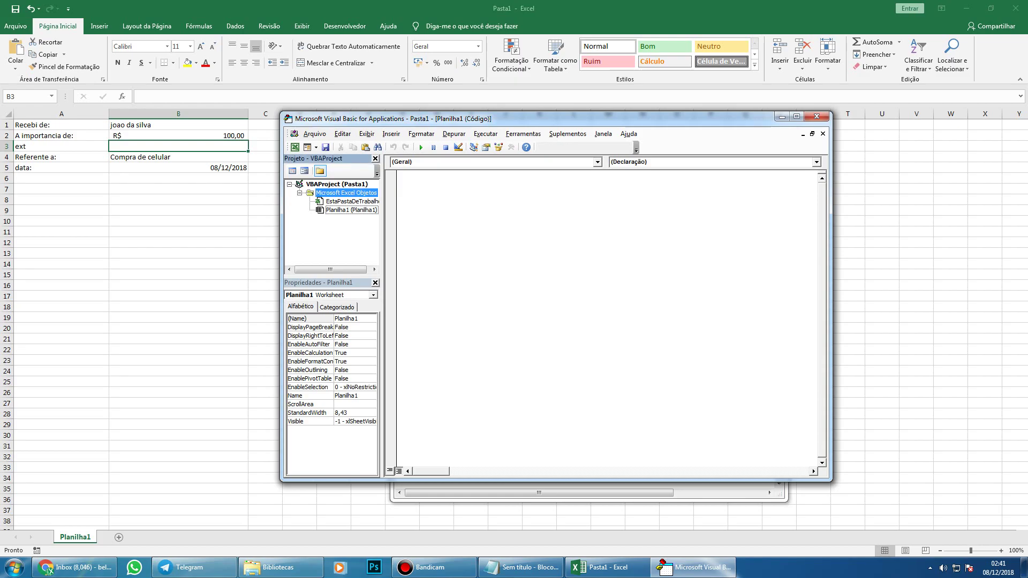
right_click(333, 193)
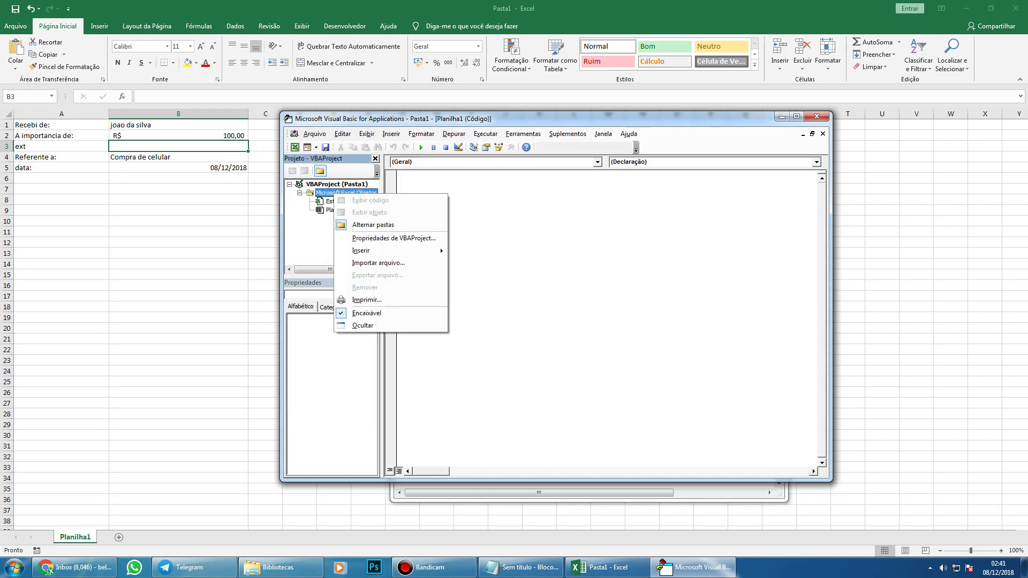
left_click(817, 117)
- Insert a new module Módulo1 into the VBA project and paste the number-to-words code
left_click(61, 210)
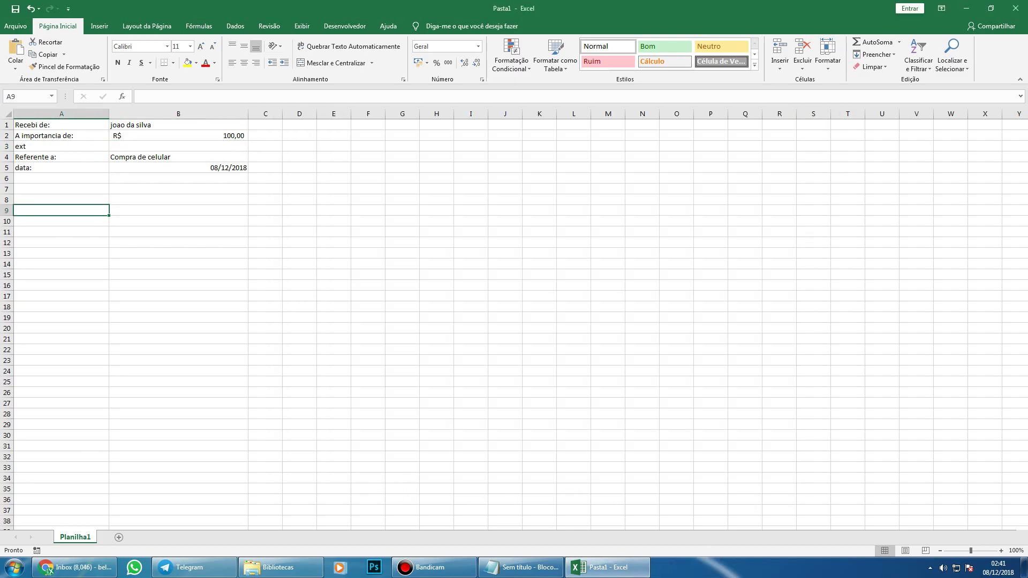
right_click(75, 538)
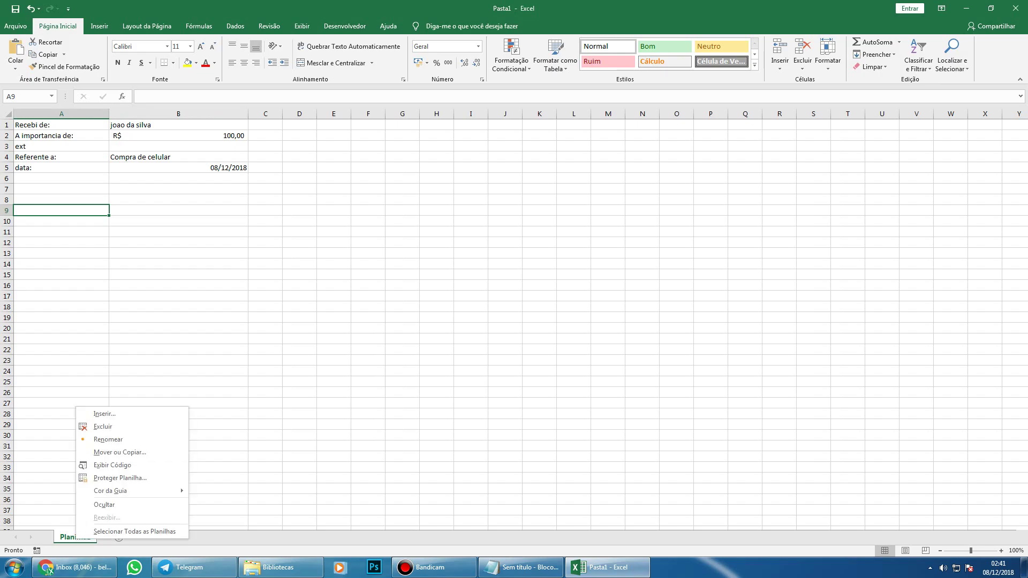
left_click(107, 465)
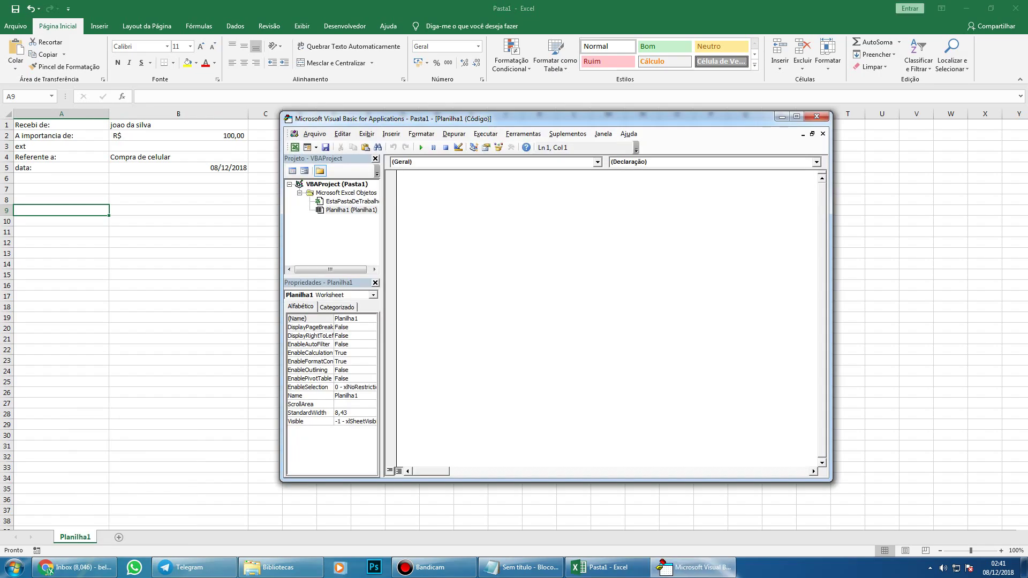
right_click(312, 193)
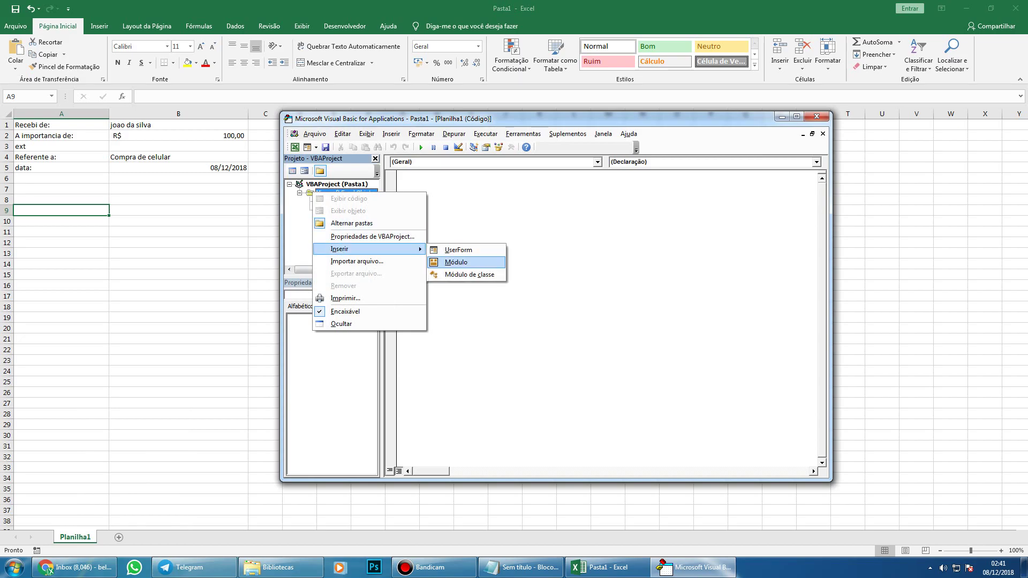
left_click(455, 262)
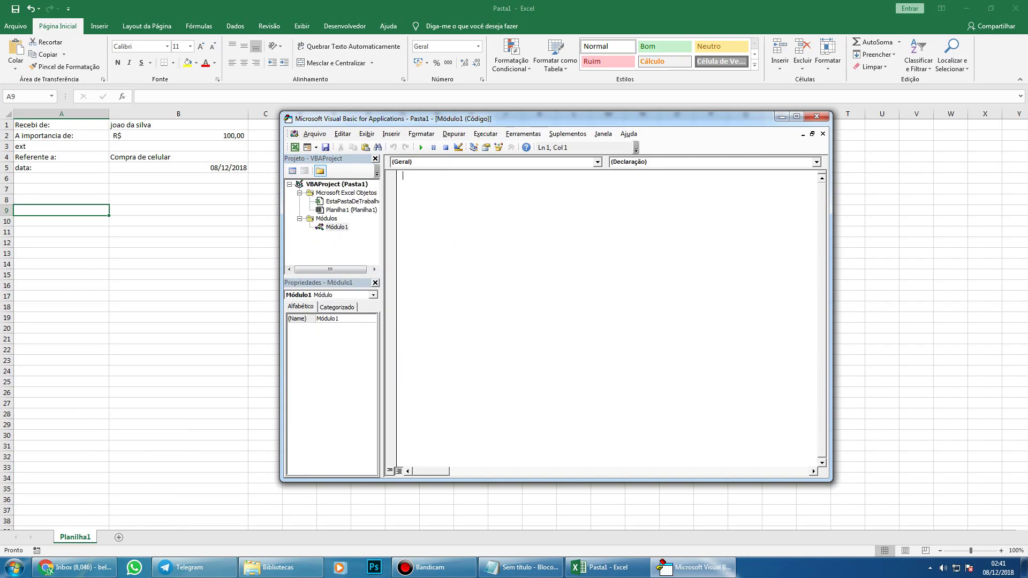
key("ctrl+v")
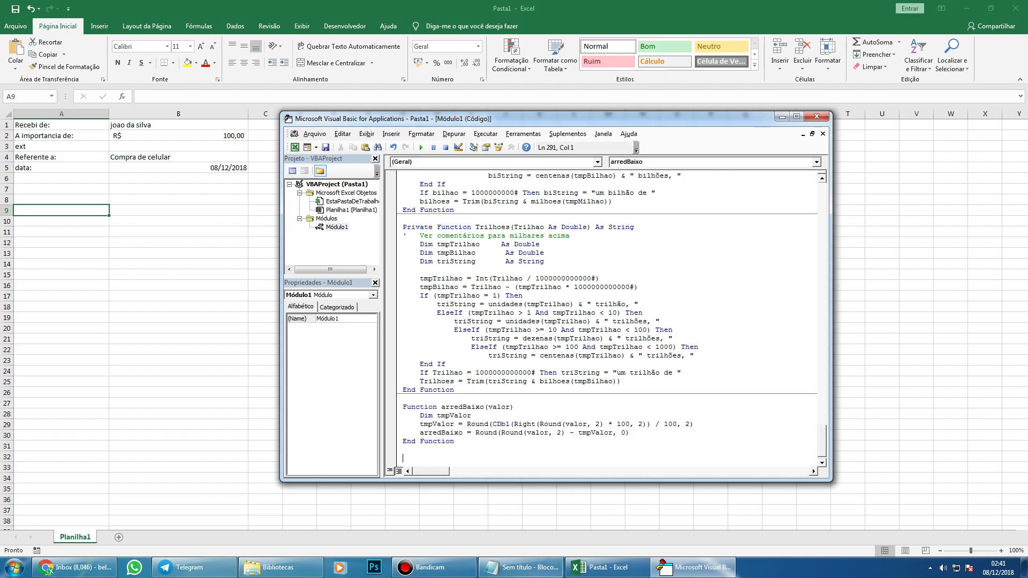
- Minimize Notepad, reposition the VBA editor window, and close it
left_click(522, 568)
left_click(522, 567)
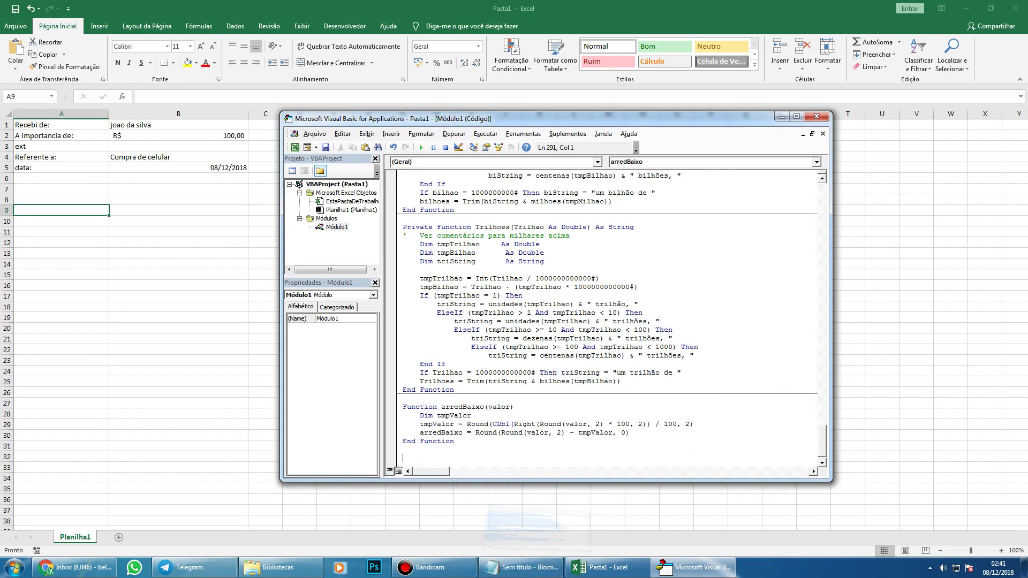
left_click(567, 313)
left_click_drag(428, 119, 382, 143)
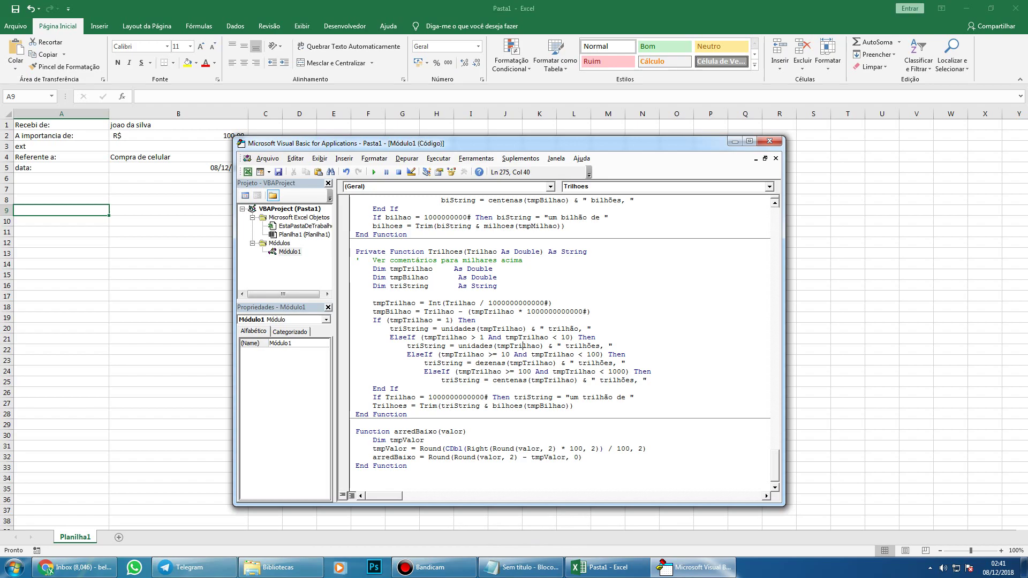
left_click(770, 141)
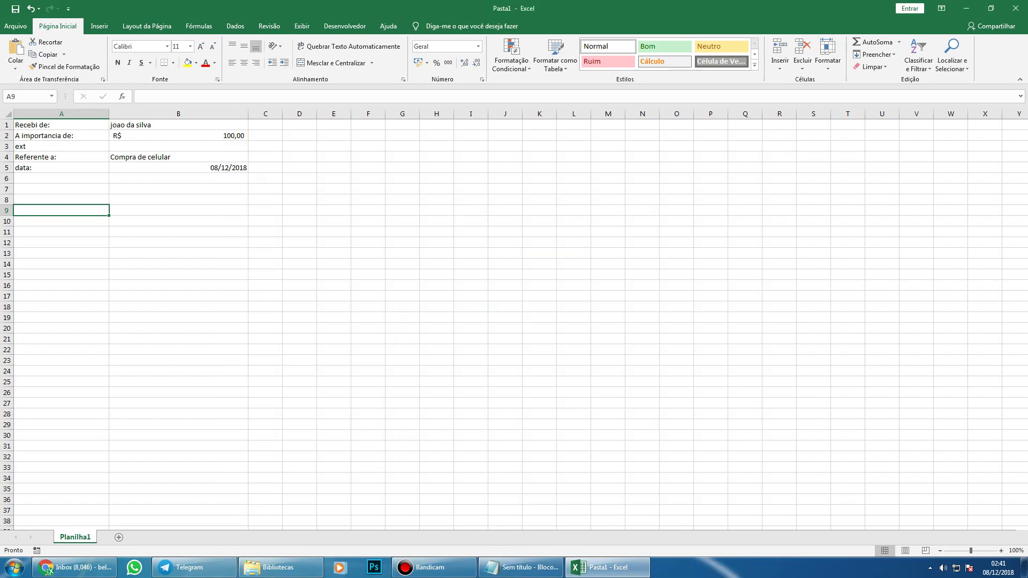
- Enter =Extenso_Valor(B2) in B3 to spell out the amount
key("Up")
key("Up")
key("Up")
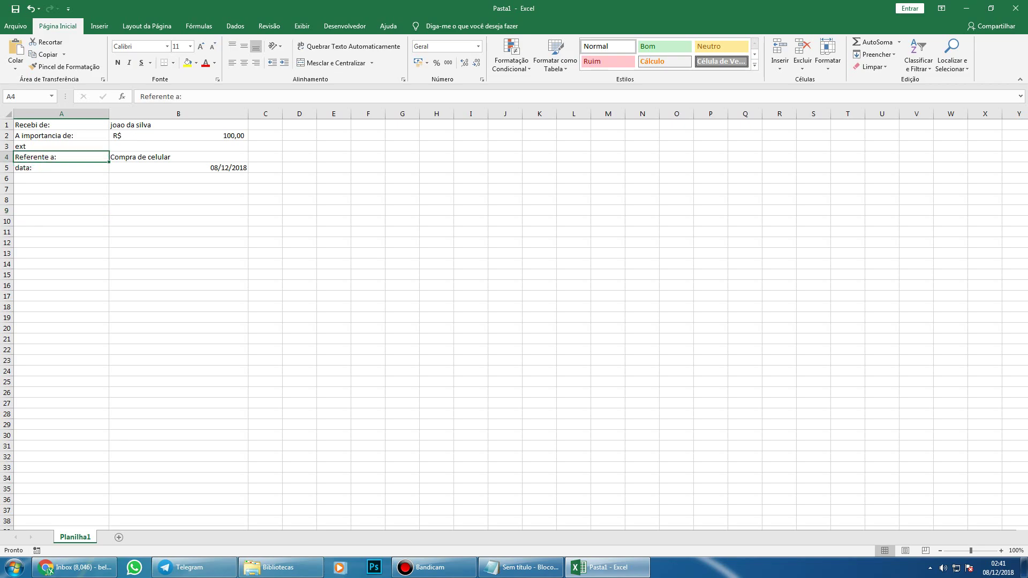
key("Up")
key("Right")
type("=")
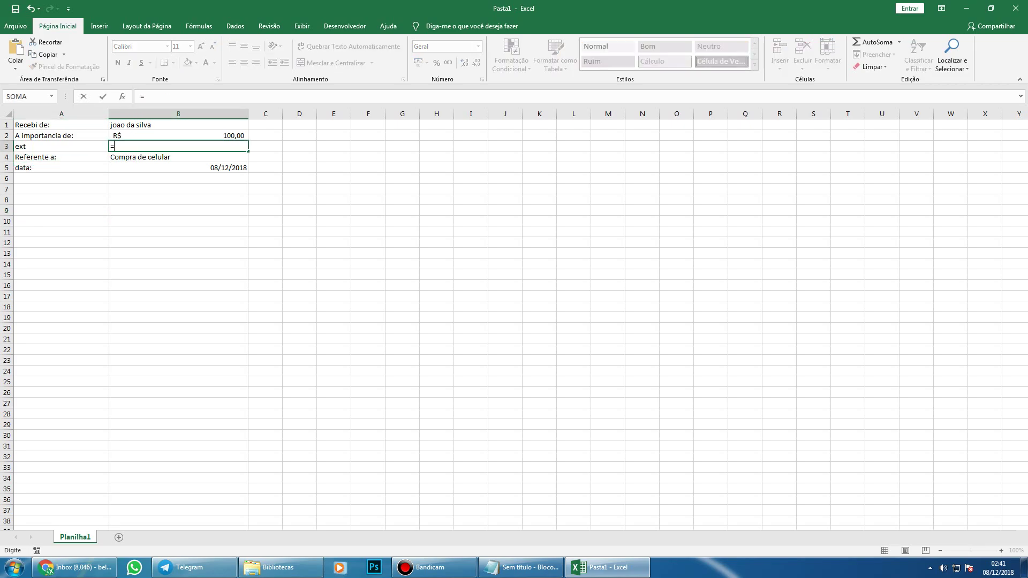
type("ext")
key("Down")
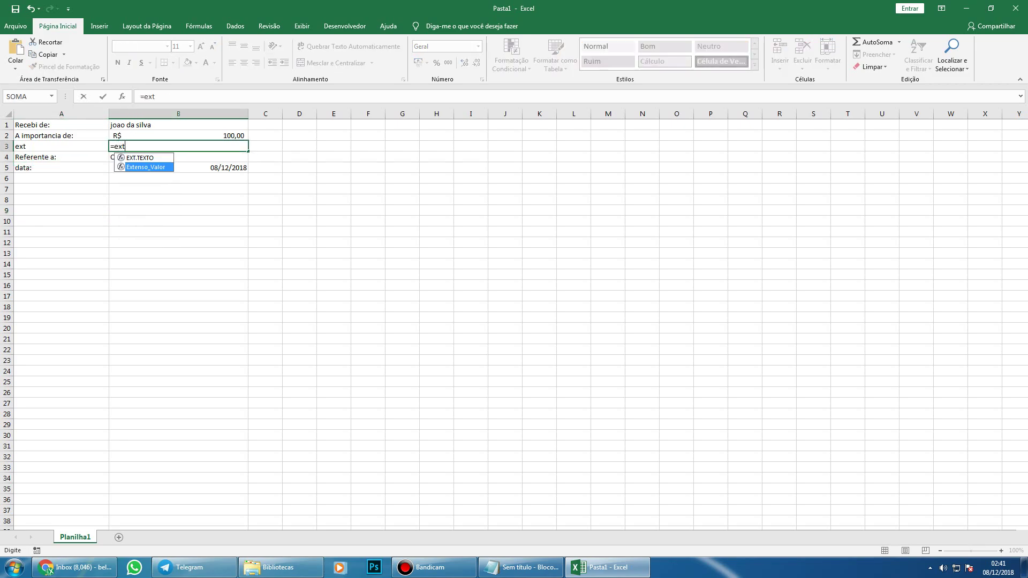
key("Tab")
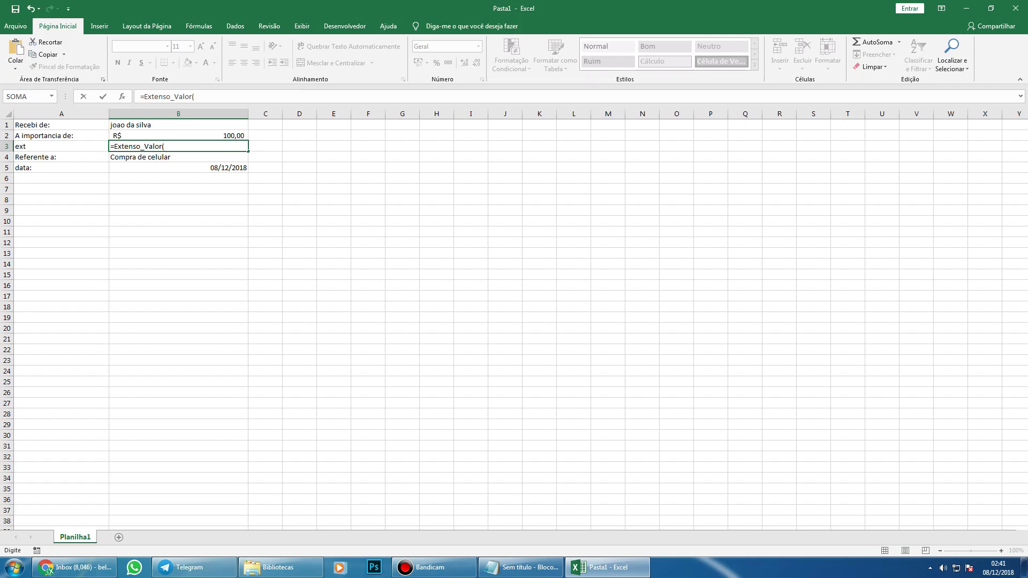
type("b2")
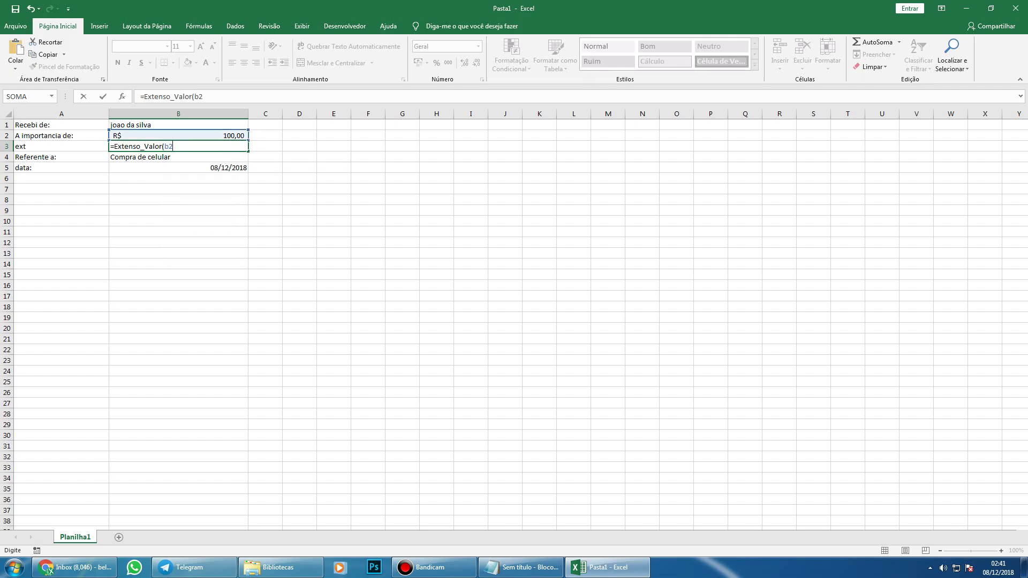
key("Return")
left_click(178, 146)
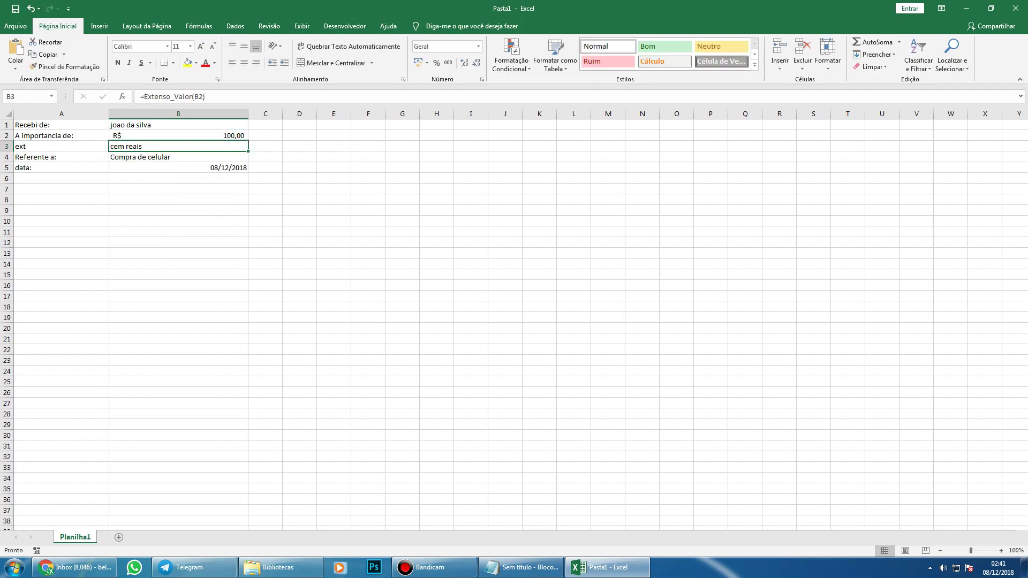
- Change the amount in B2 to 433 so B3 reads quatrocentos e trinta e três reais
left_click(178, 136)
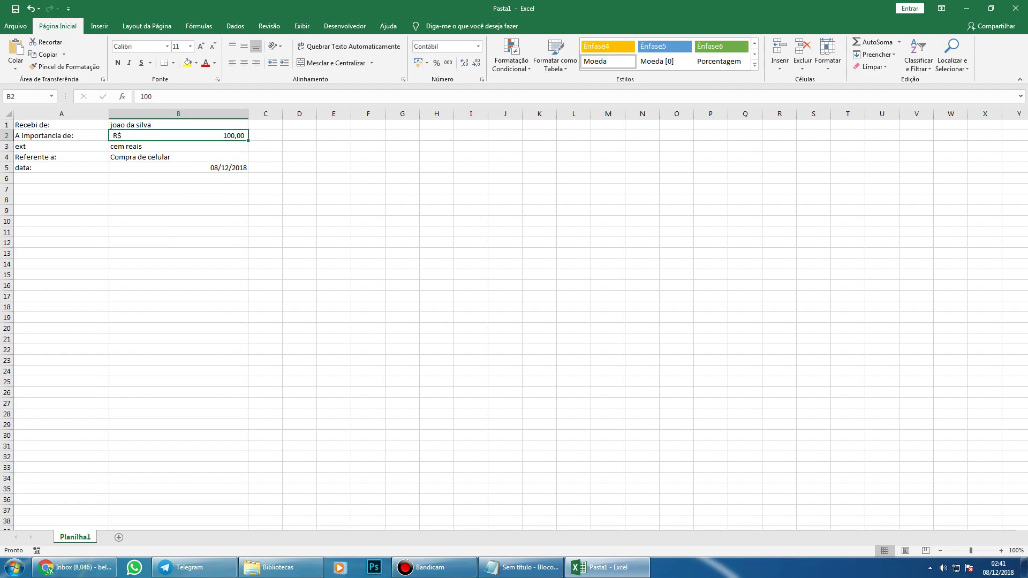
type("433")
key("Return")
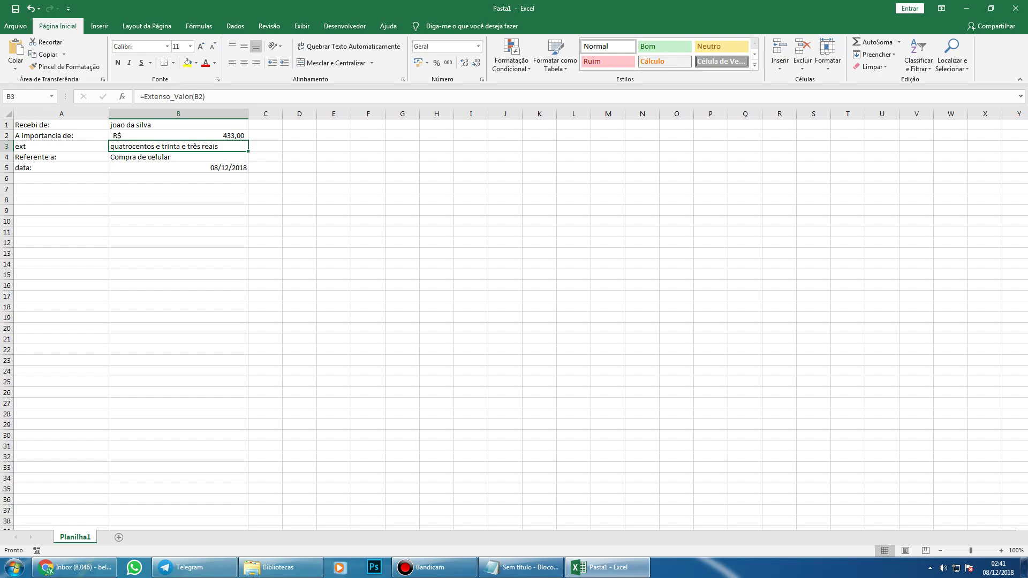
left_click(179, 210)
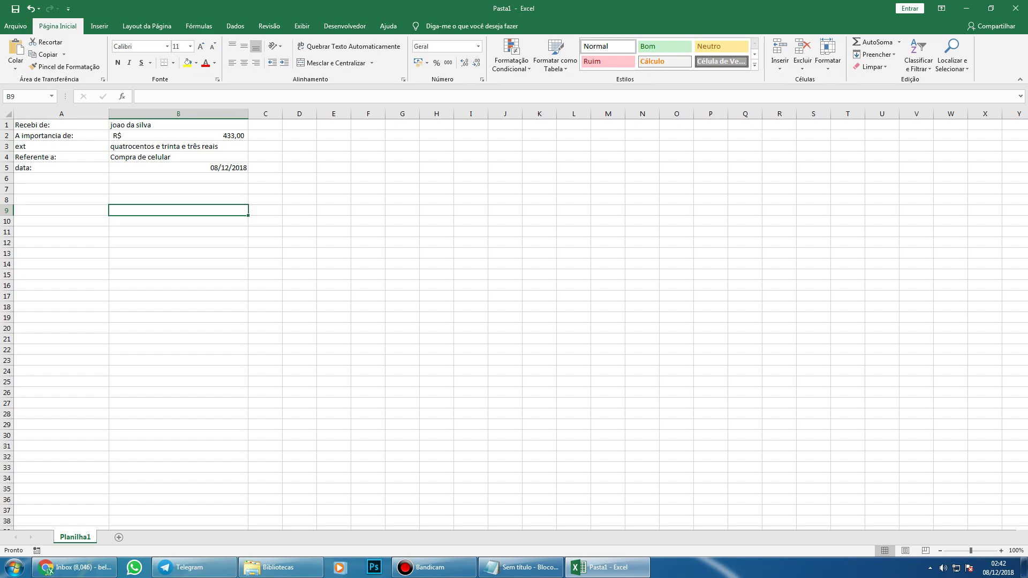
- Merge B9:D17 with Mesclar e Centralizar, cancelling a stray formula entry afterwards
left_click_drag(179, 211, 179, 296)
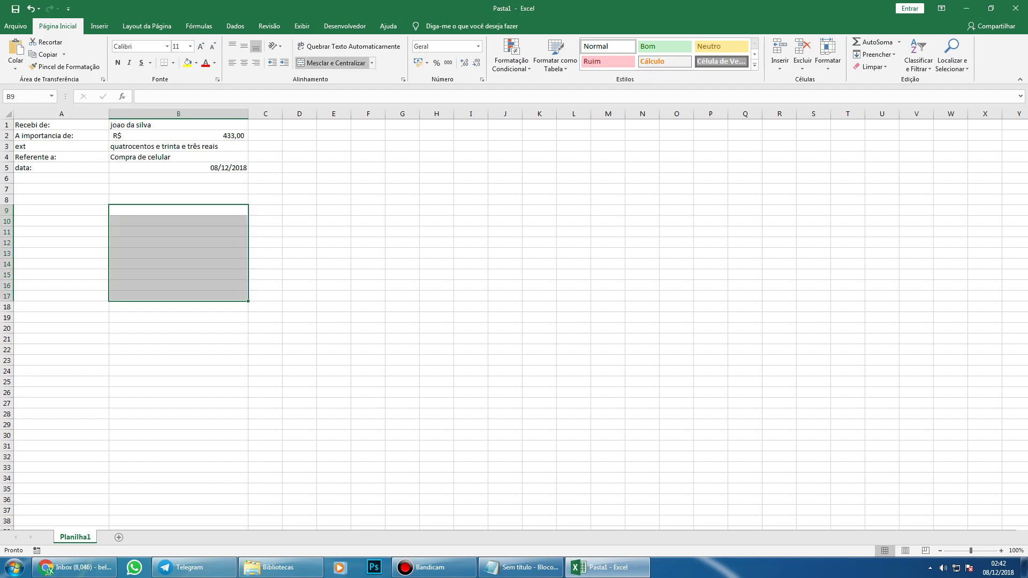
left_click_drag(179, 210, 300, 297)
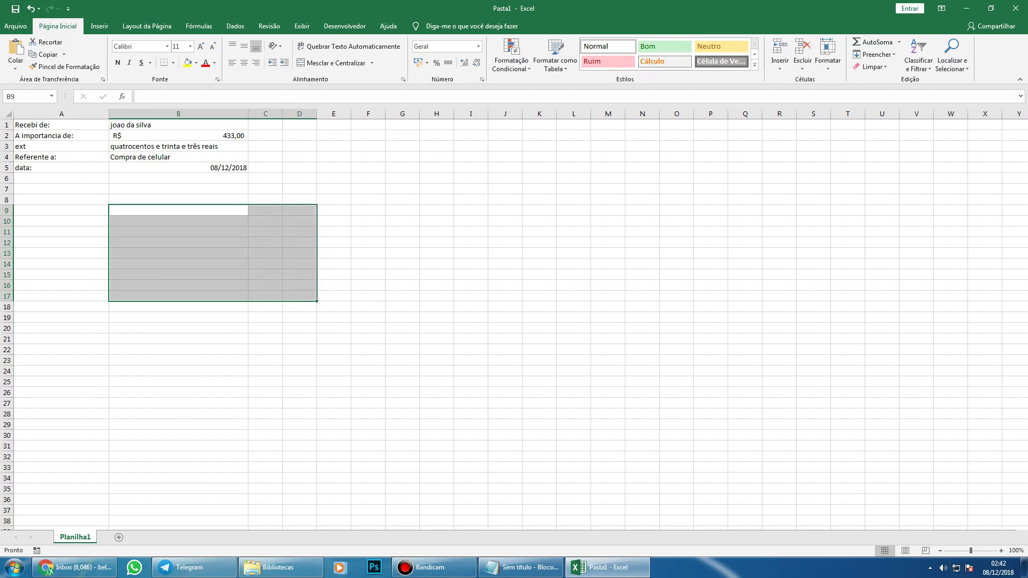
left_click(336, 63)
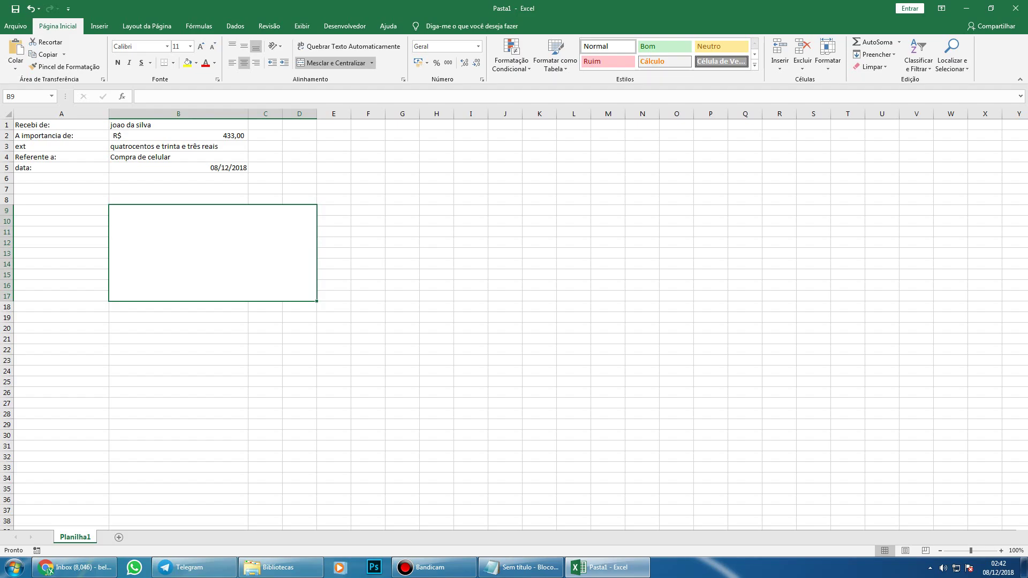
type("=")
key("shift+space")
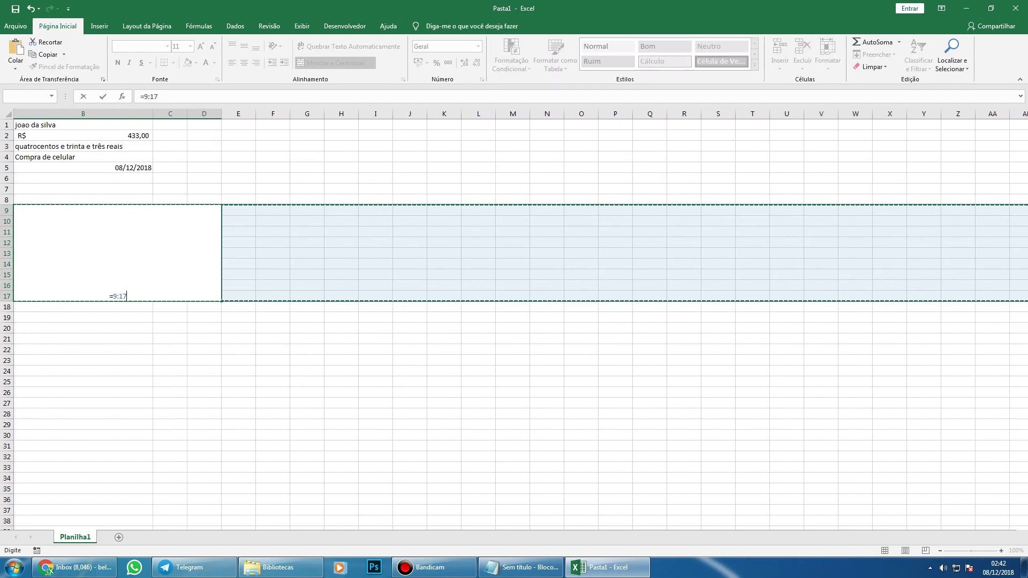
key("Escape")
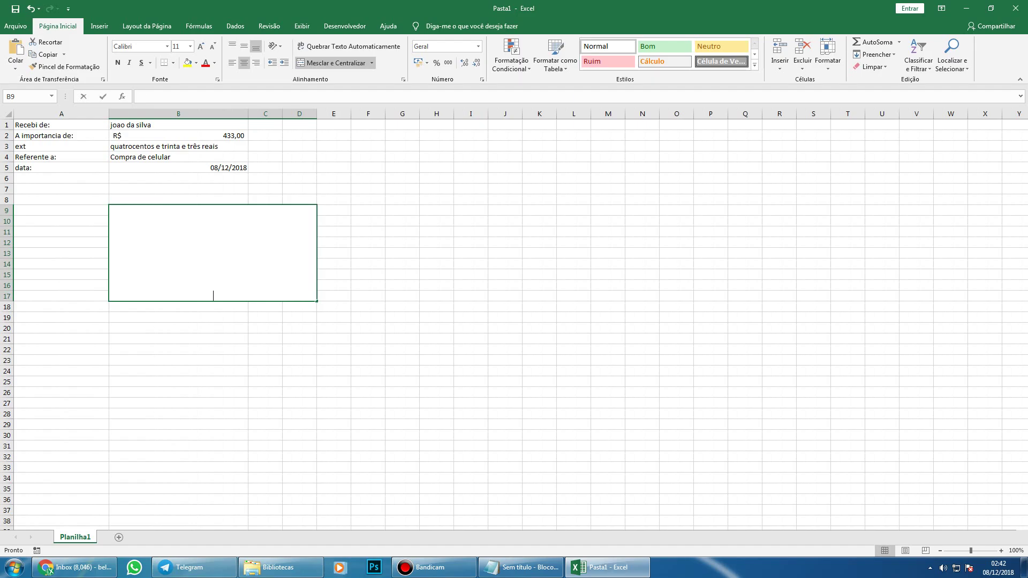
- Type a formula in B9 joining 'Recebi de ', the name in B1, and ' a importância de ' with b2
type("=\"")
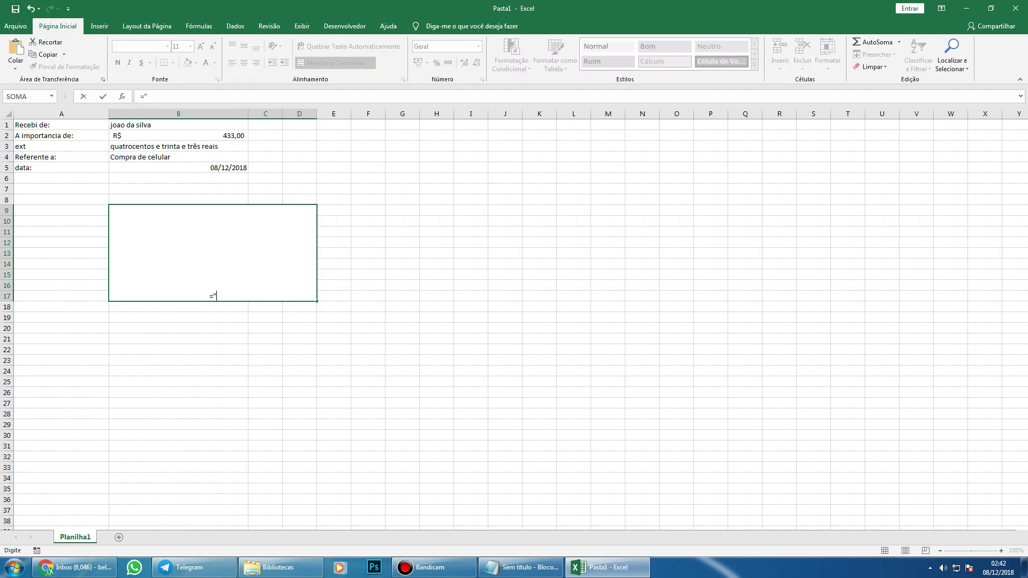
type("R")
type("ecebi de ")
type("\"")
type("&")
type("b1")
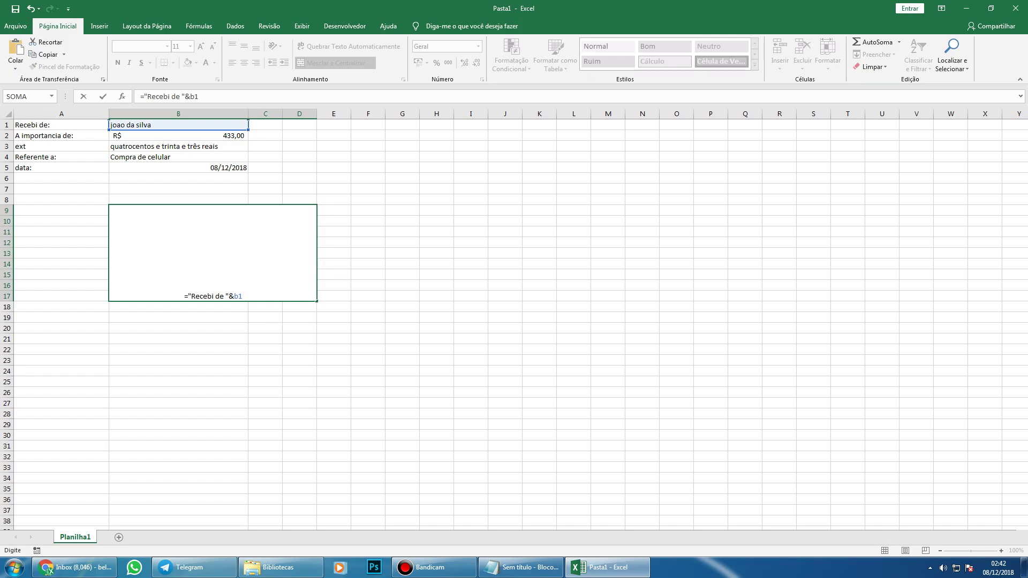
type("&")
type("\"")
type(" a import")
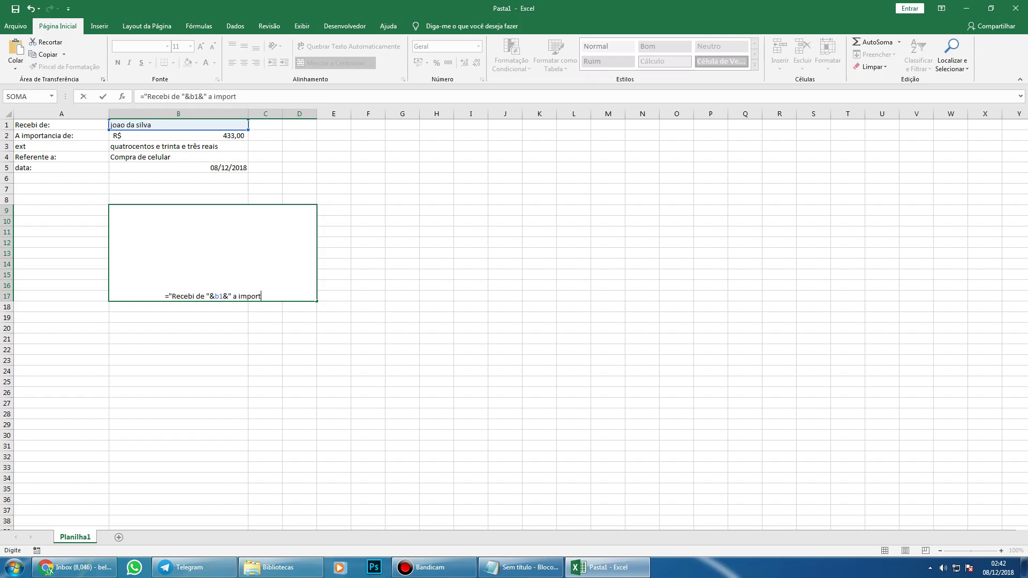
type("ância de")
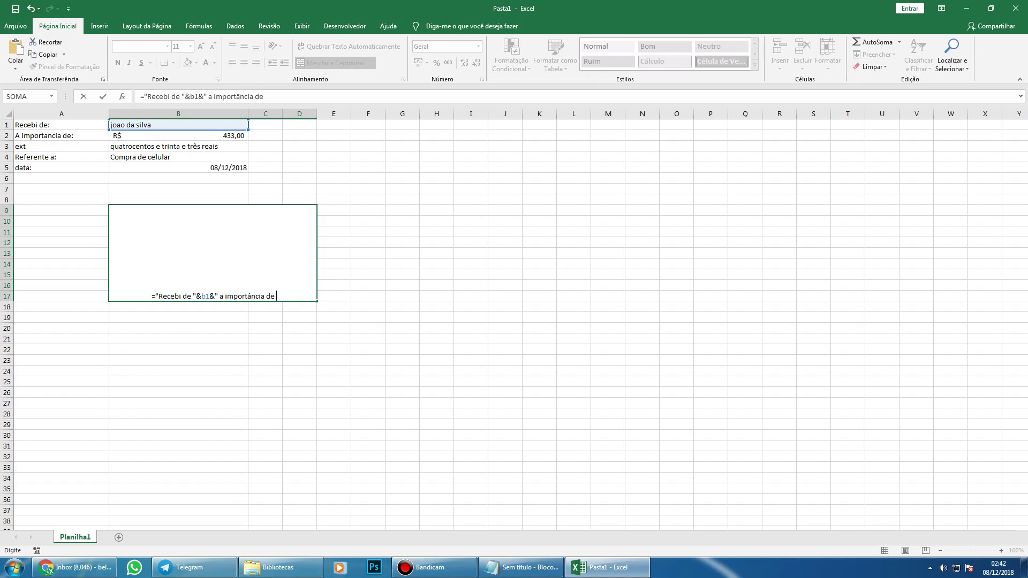
type(" \"&")
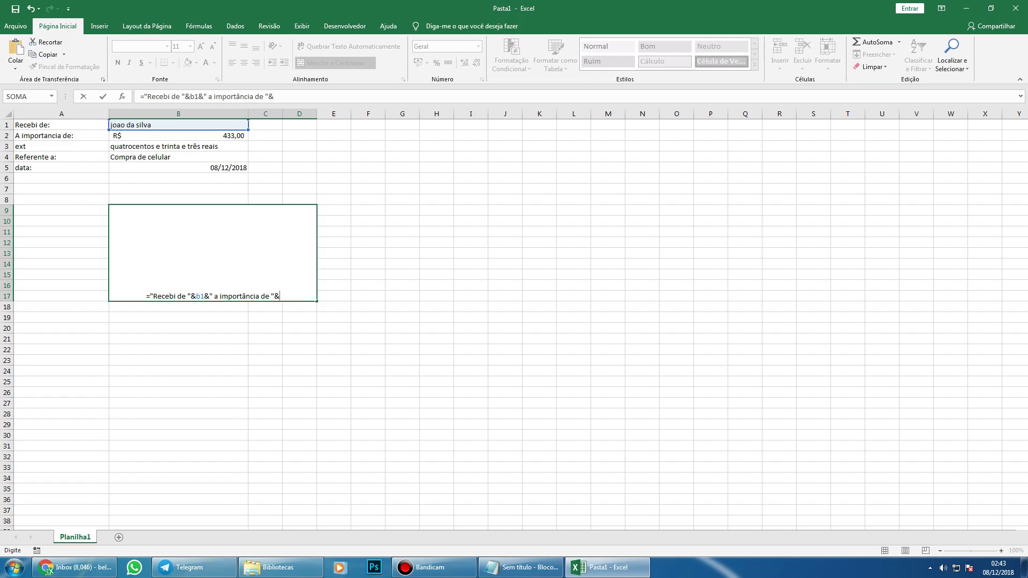
type("a2")
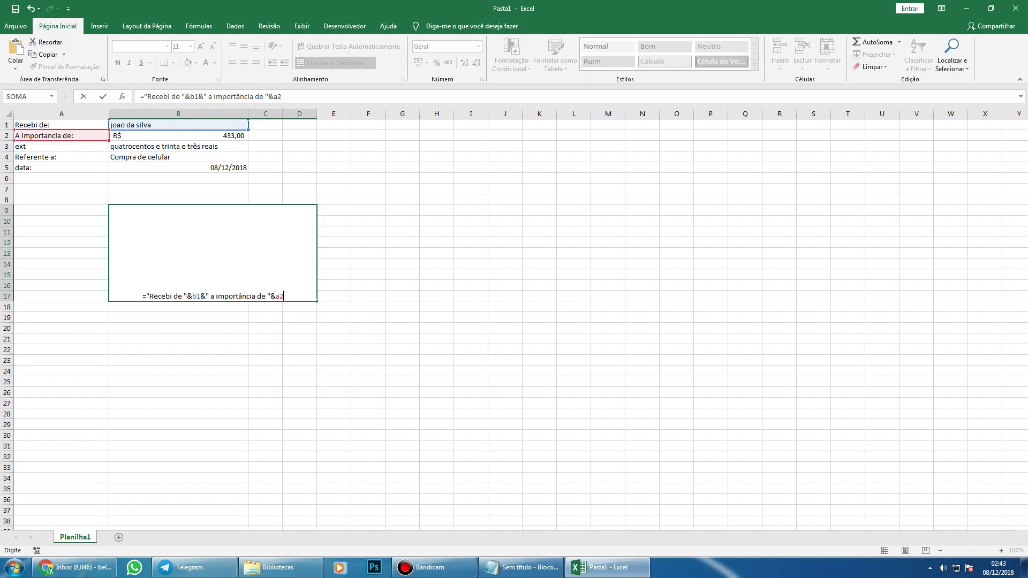
key("BackSpace")
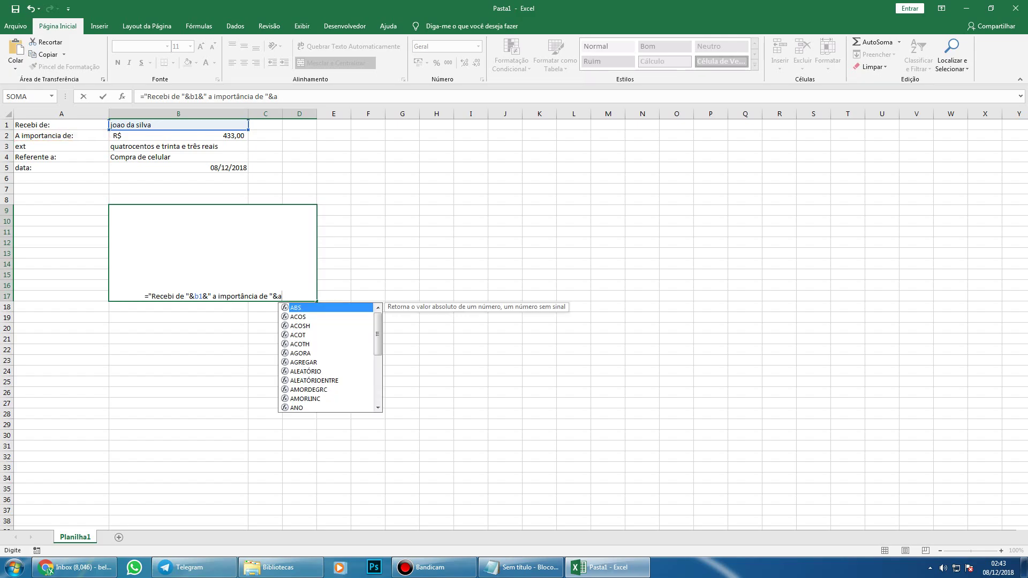
key("BackSpace")
type("b2")
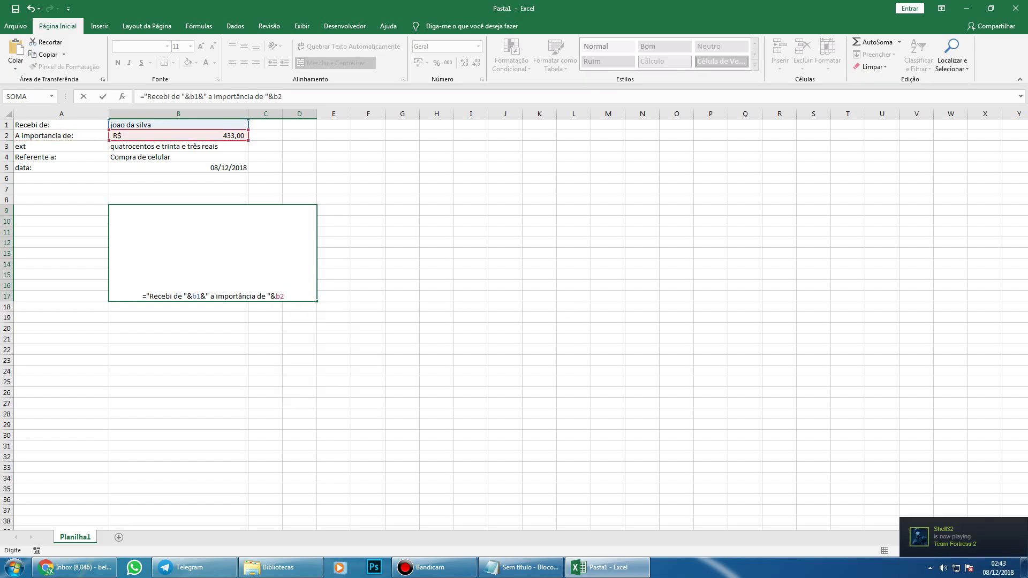
type("^\"")
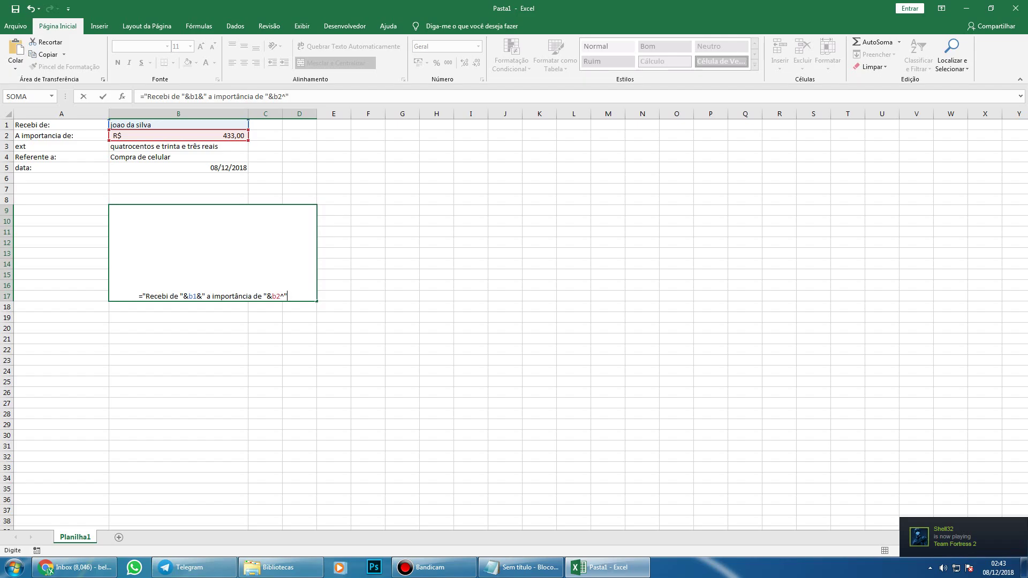
key("BackSpace")
key("BackSpace")
type("\"")
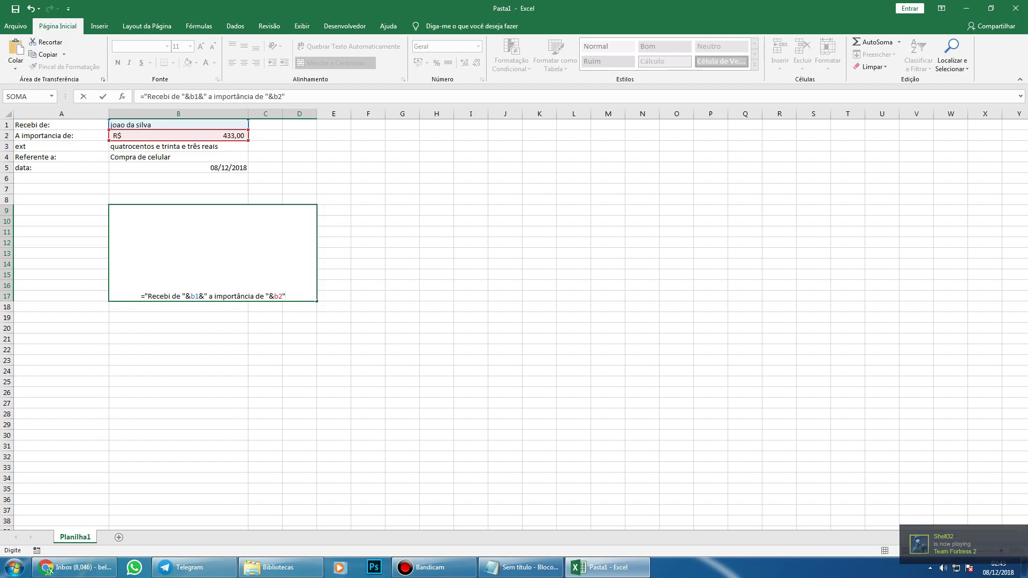
key("Return")
key("Return")
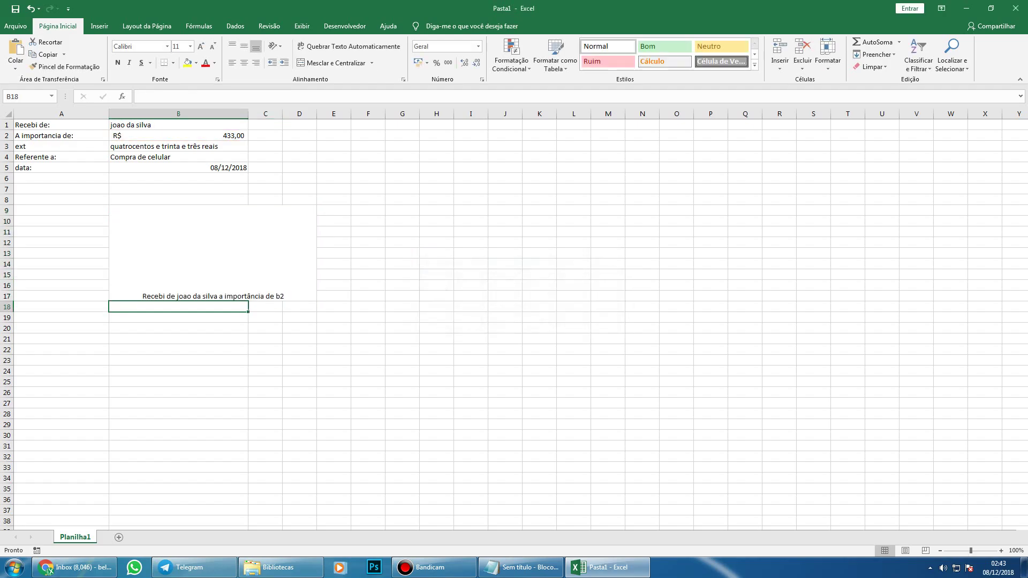
- Fix the B9 formula so b2 is a cell reference instead of literal text
key("Up")
key("Down")
key("Up")
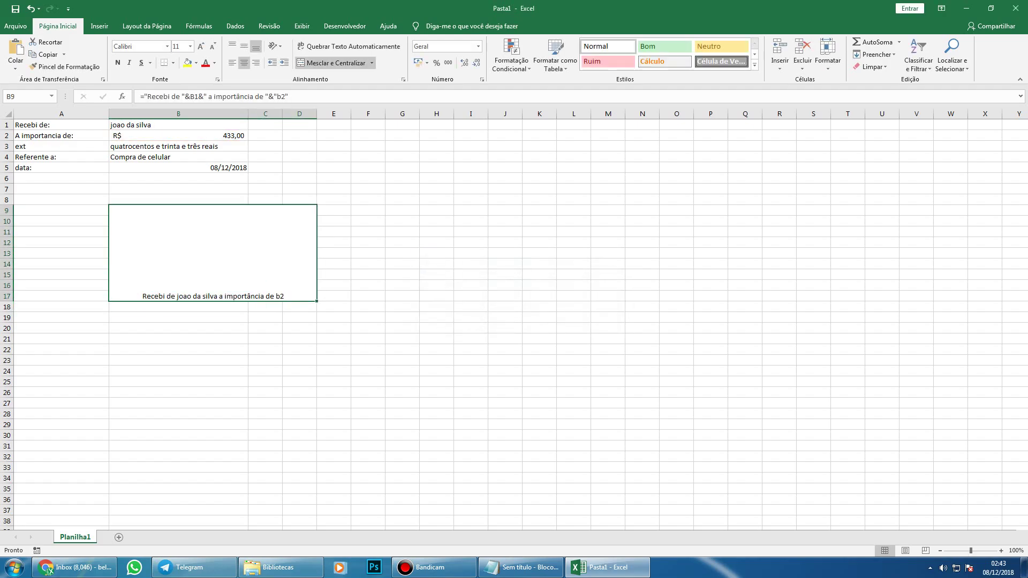
key("F2")
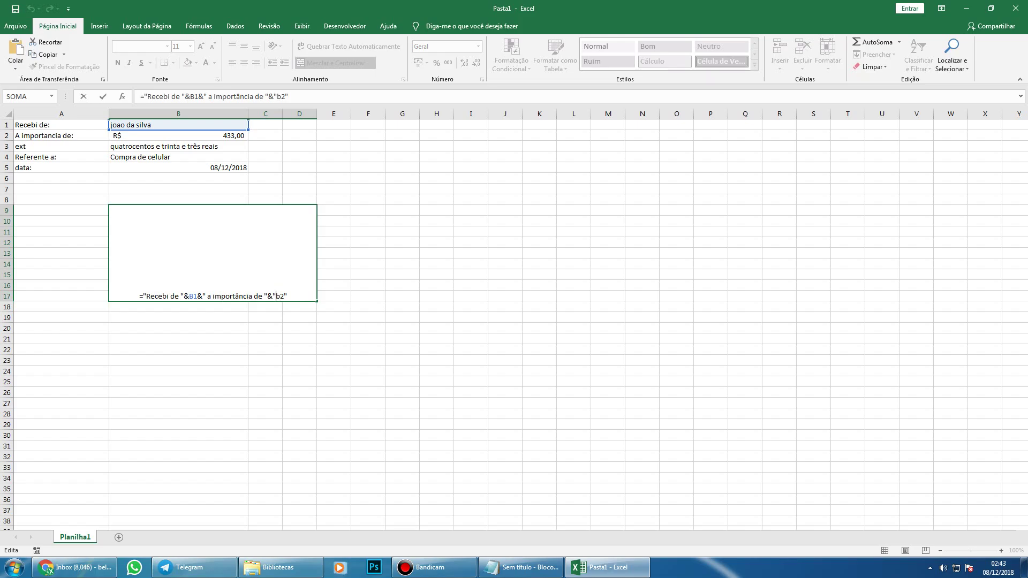
key("BackSpace")
key("BackSpace")
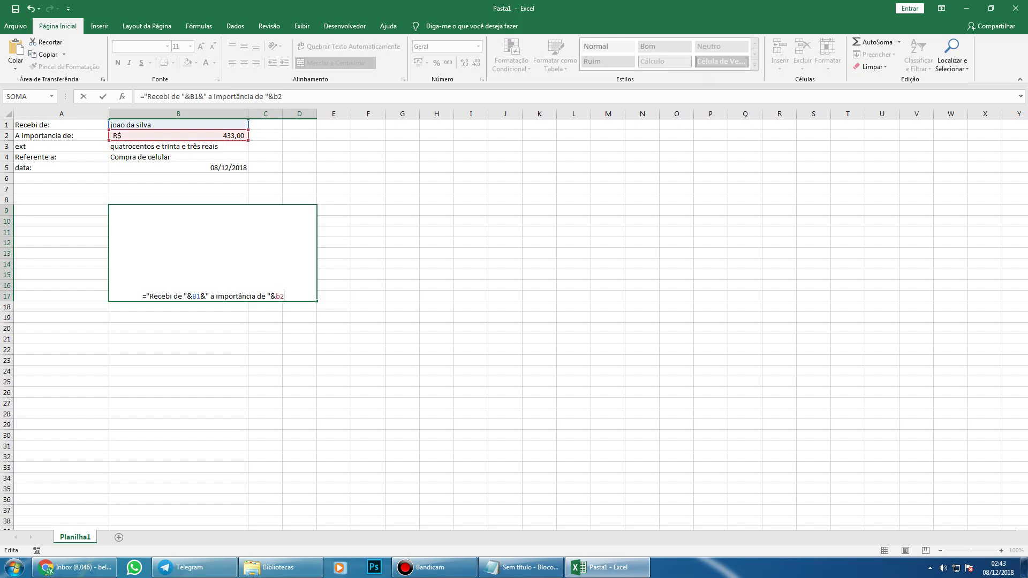
key("Return")
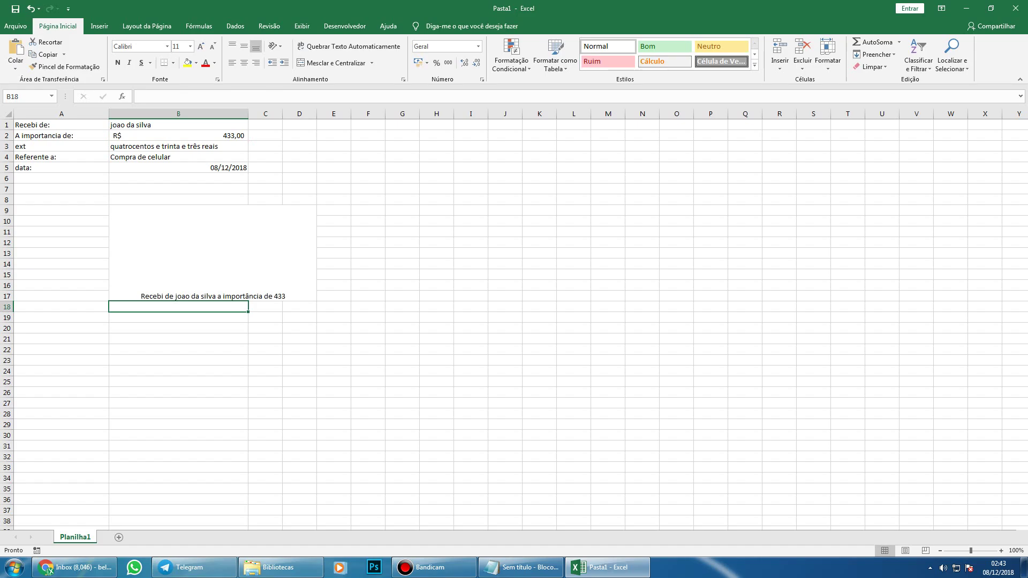
- Insert R$ before the amount so the sentence ends 'a importância de R$ 433'
left_click(213, 253)
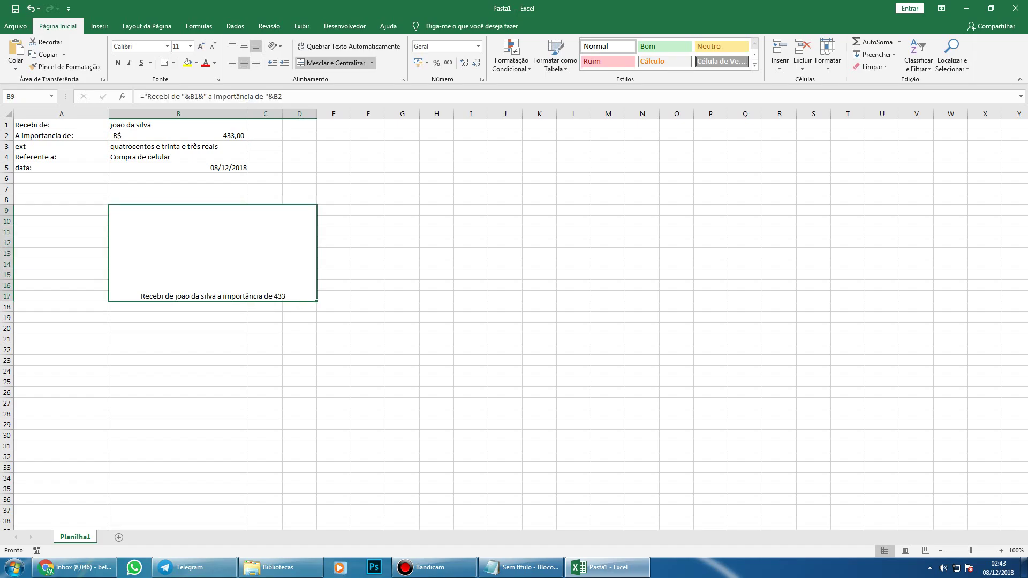
key("F2")
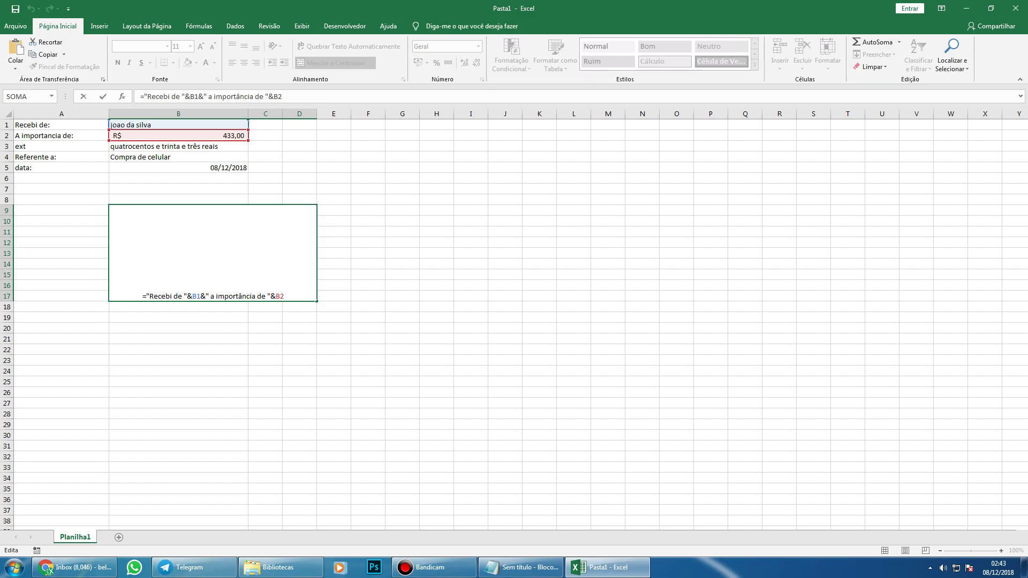
type("R$")
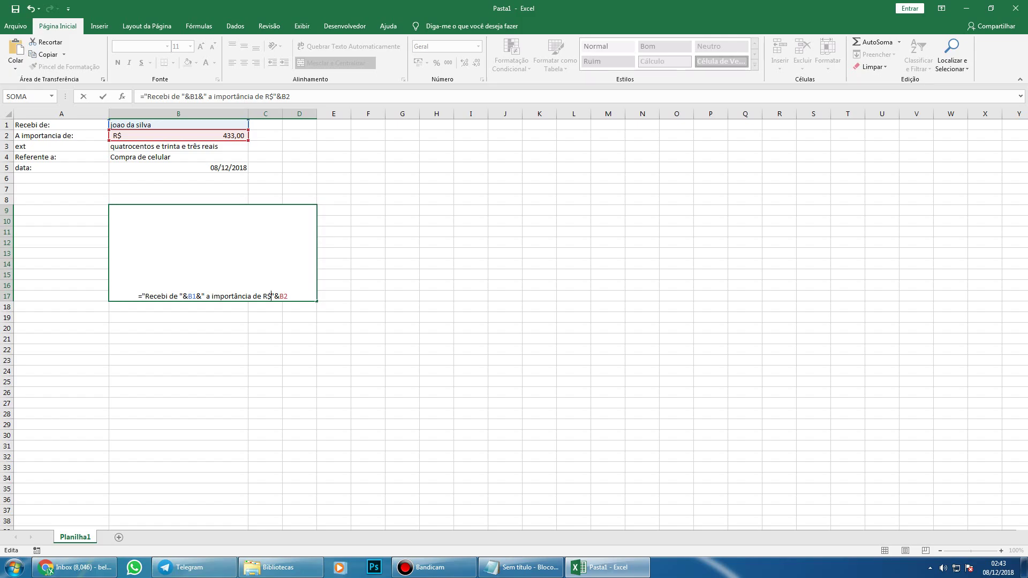
key("Return")
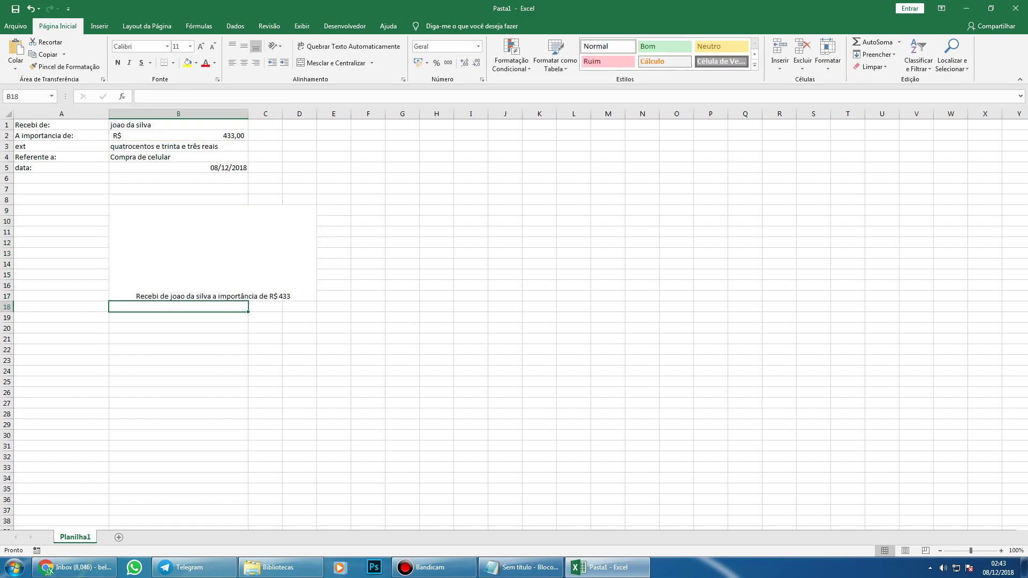
left_click(213, 253)
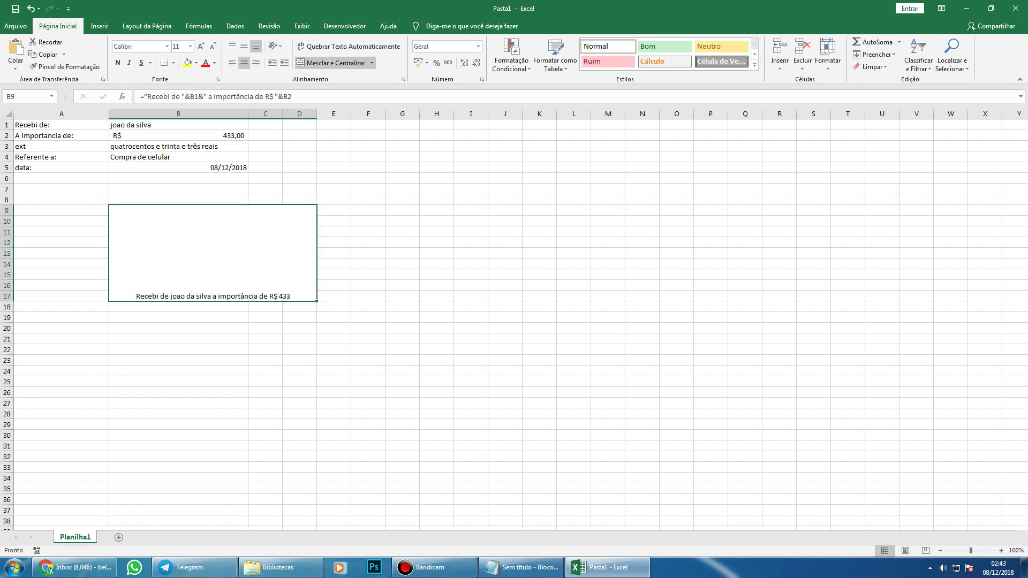
key("F2")
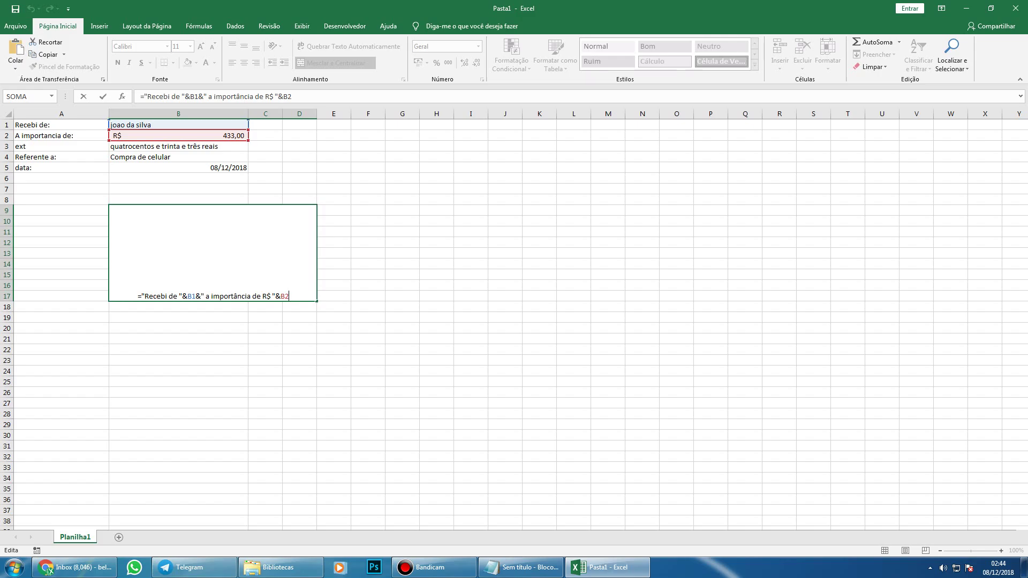
key("Return")
key("Up")
key("Up")
key("Up")
key("Up")
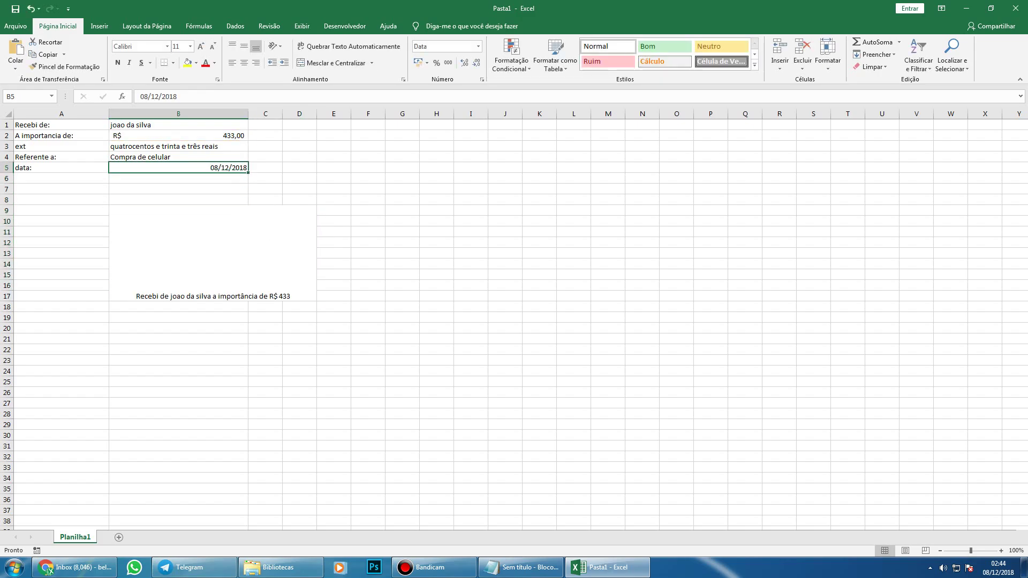
key("Up")
key("Up")
type("433")
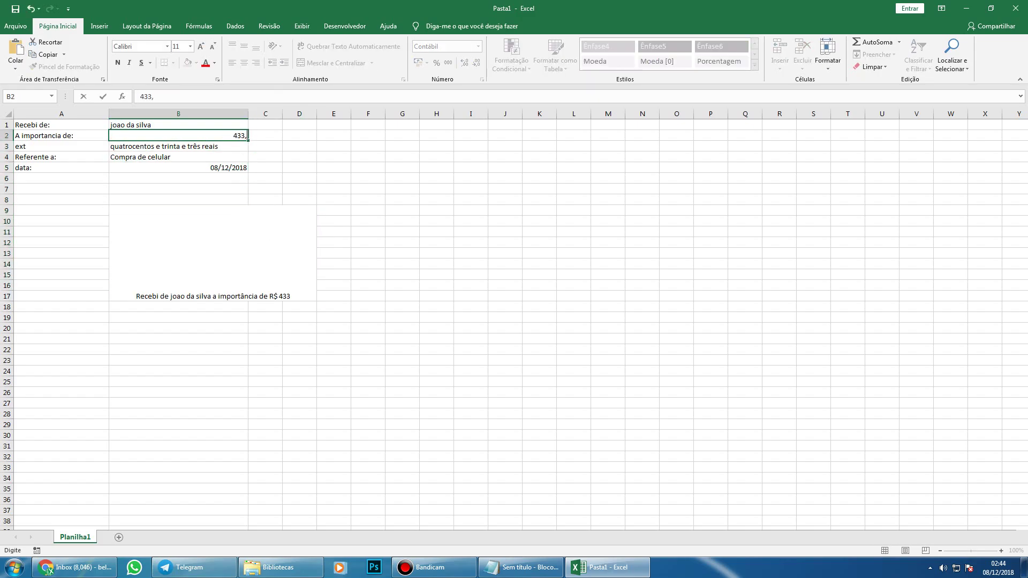
type(",53")
key("Return")
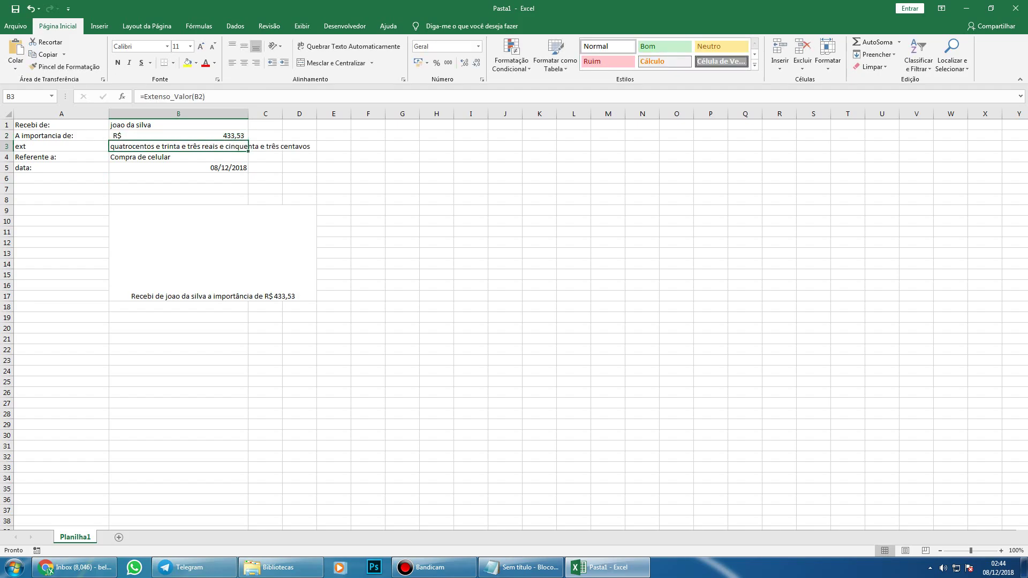
left_click(179, 136)
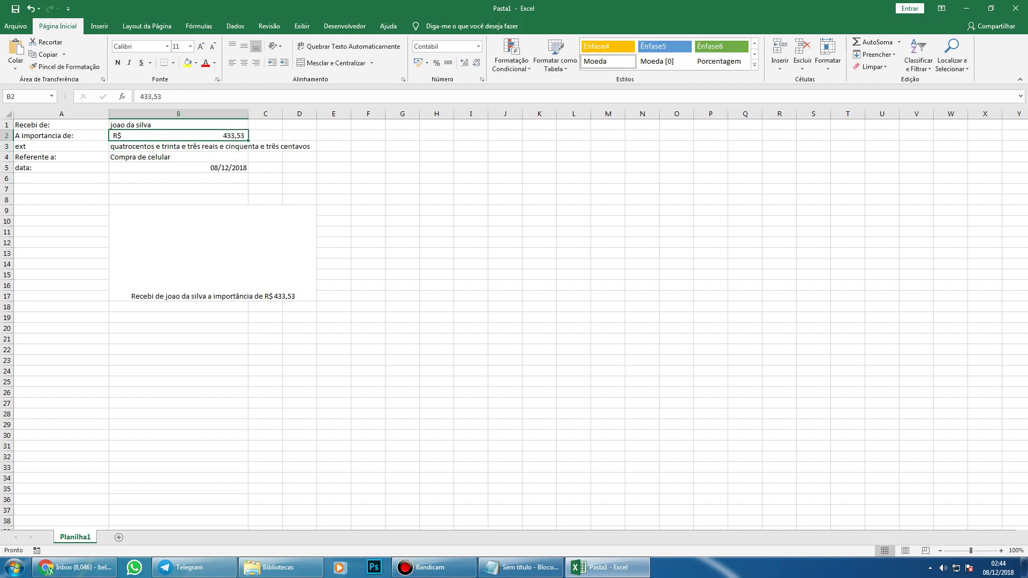
key("Down")
key("Down")
key("Down")
key("Down")
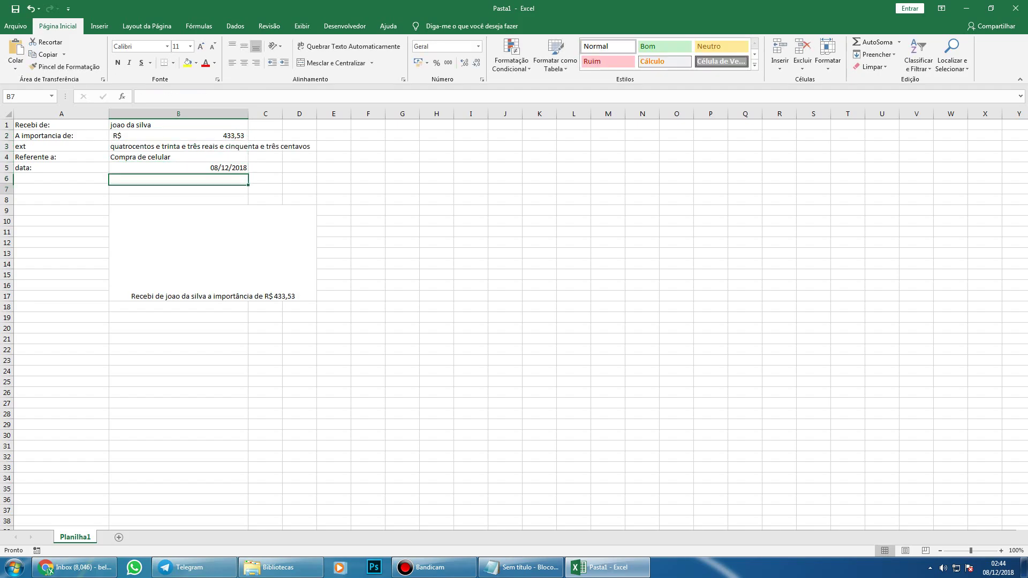
key("Down")
key("Down")
key("Down")
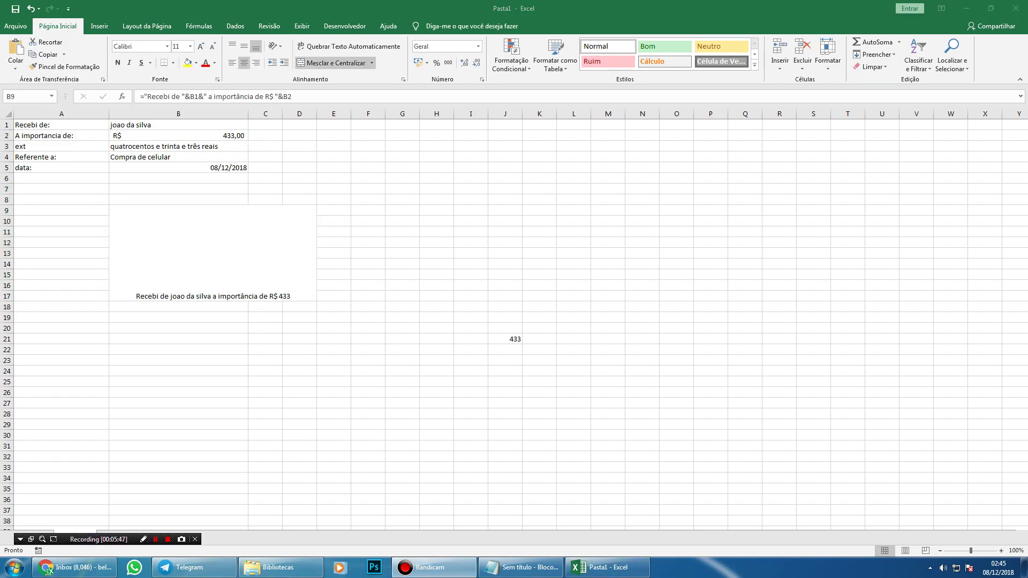
- Replace the R$ and B2 ending with TEXTO(B2;"R$ 0.0,00") to show R$ 433,00
key("F2")
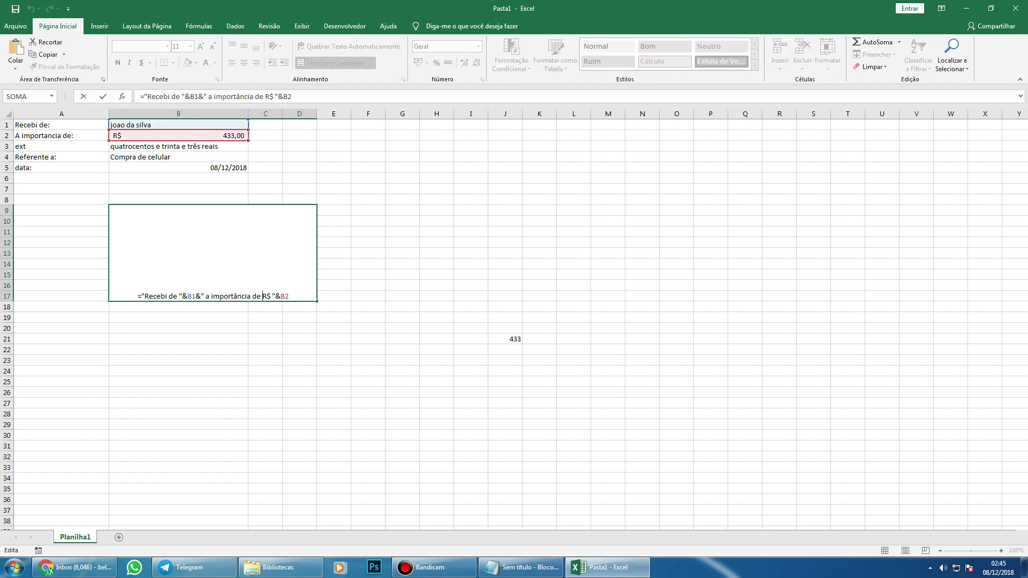
left_click_drag(262, 297, 289, 297)
type("\"")
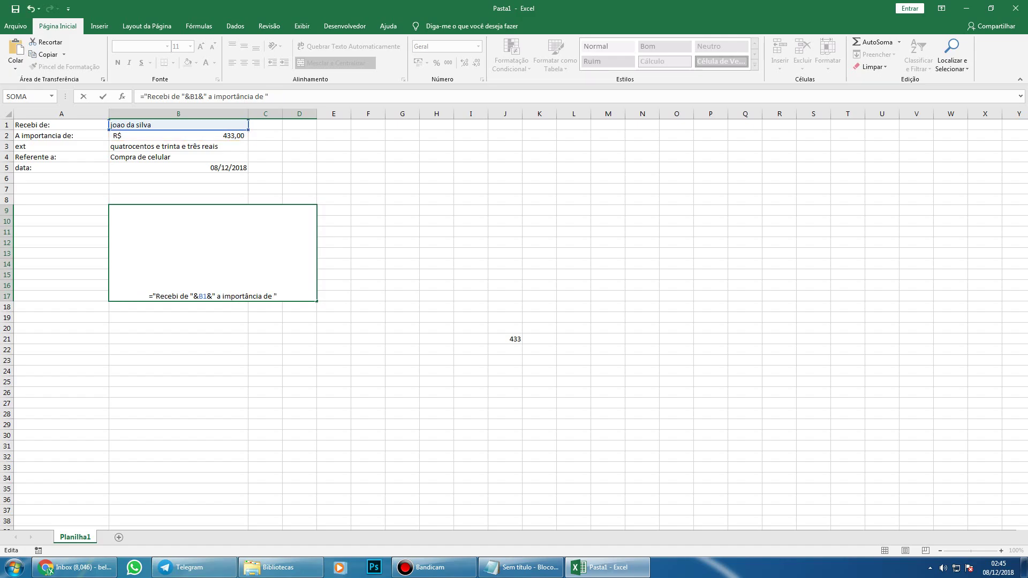
type("&")
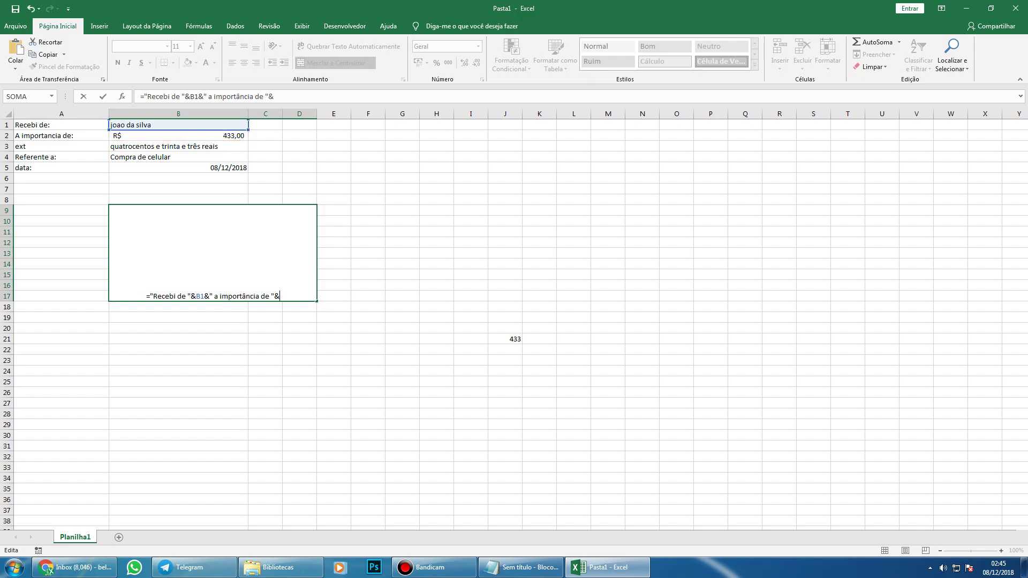
type("TEXTO(B2;\"R$ 0.0,00\")")
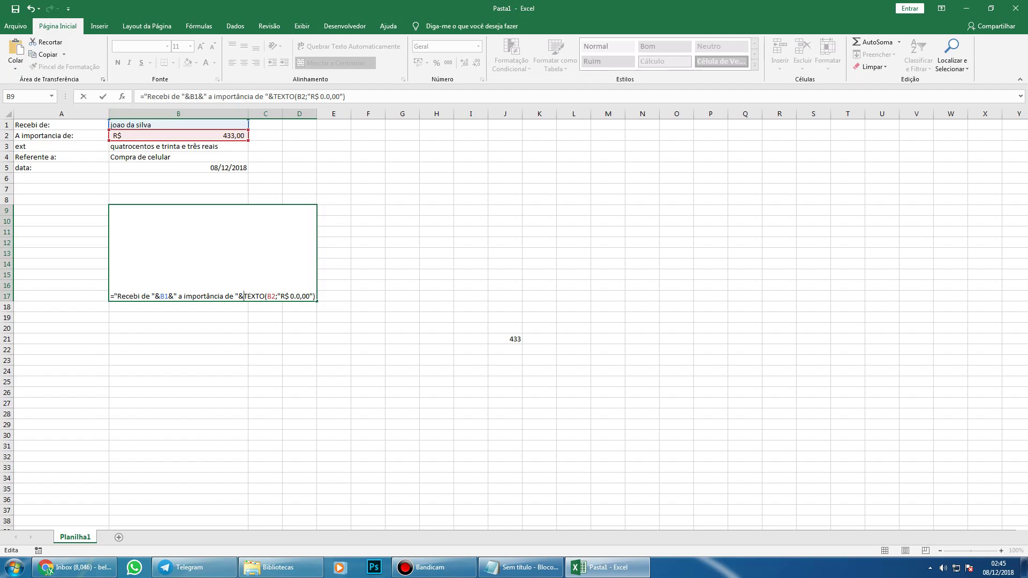
key("Return")
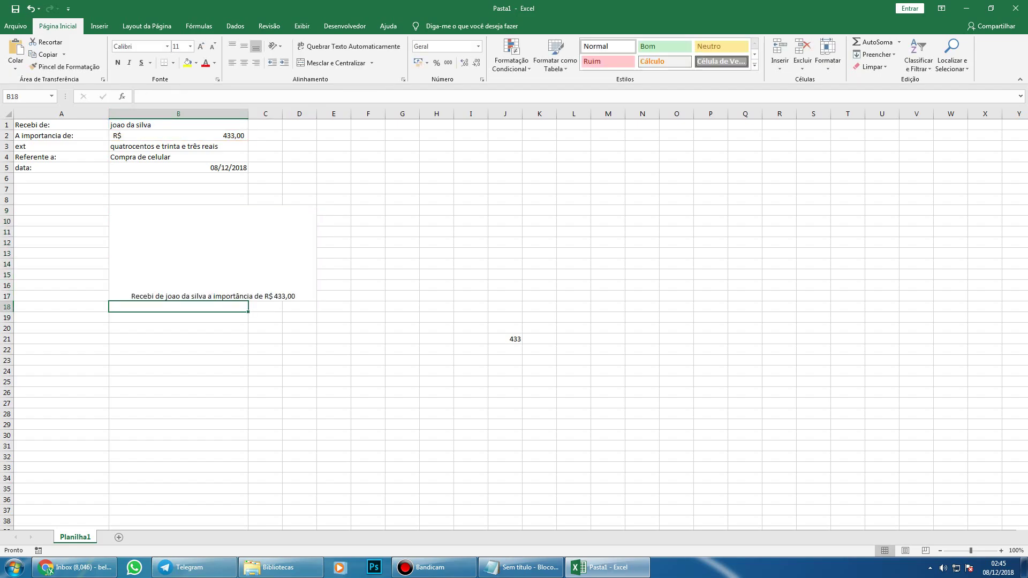
- Append ,33 to the amount in B2, making it 433,33
double_click(236, 135)
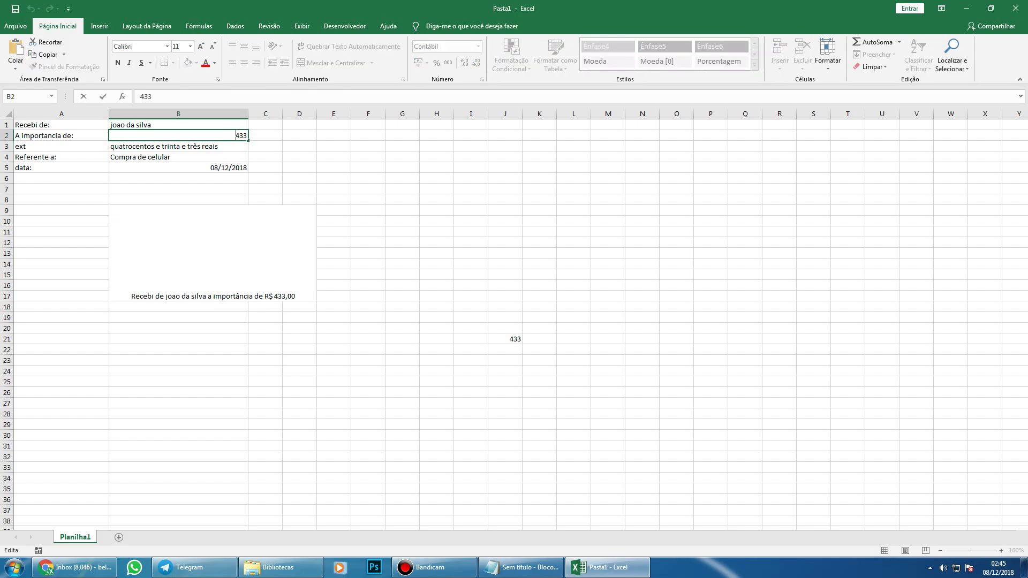
type(",")
type("33")
key("Return")
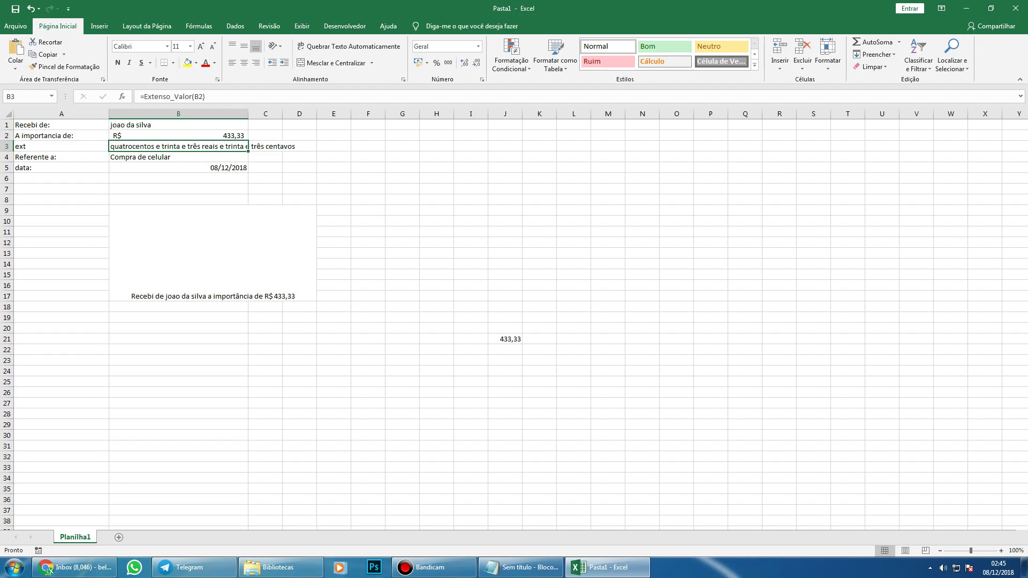
- Append &"(" after the formatted amount in the merged B9 receipt formula
left_click(306, 296)
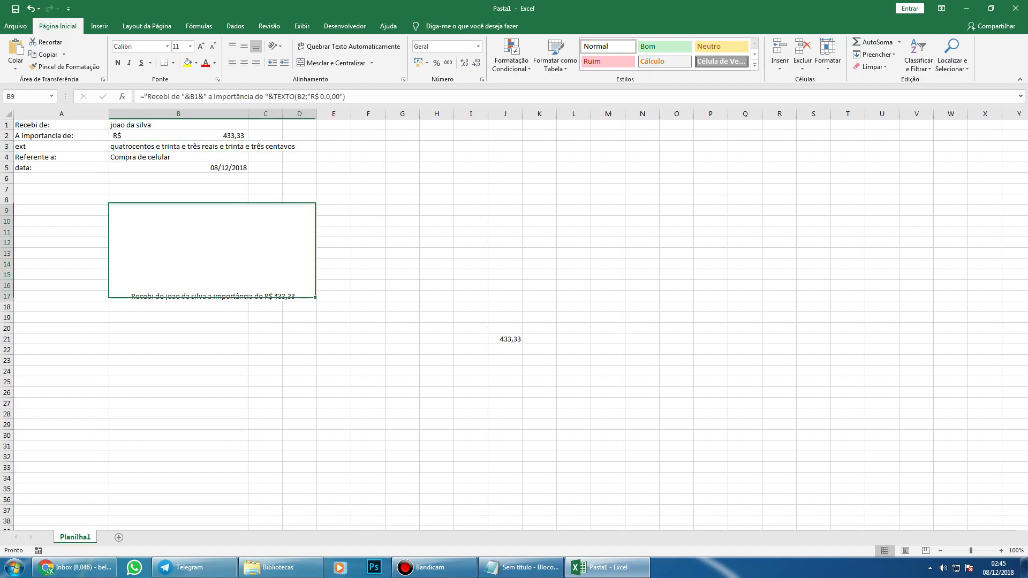
double_click(306, 296)
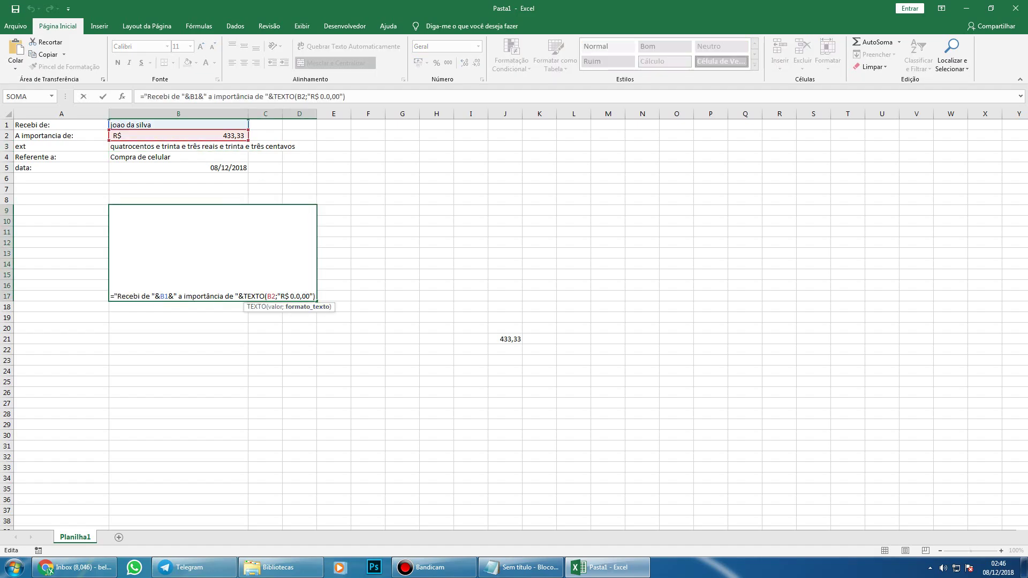
left_click(316, 296)
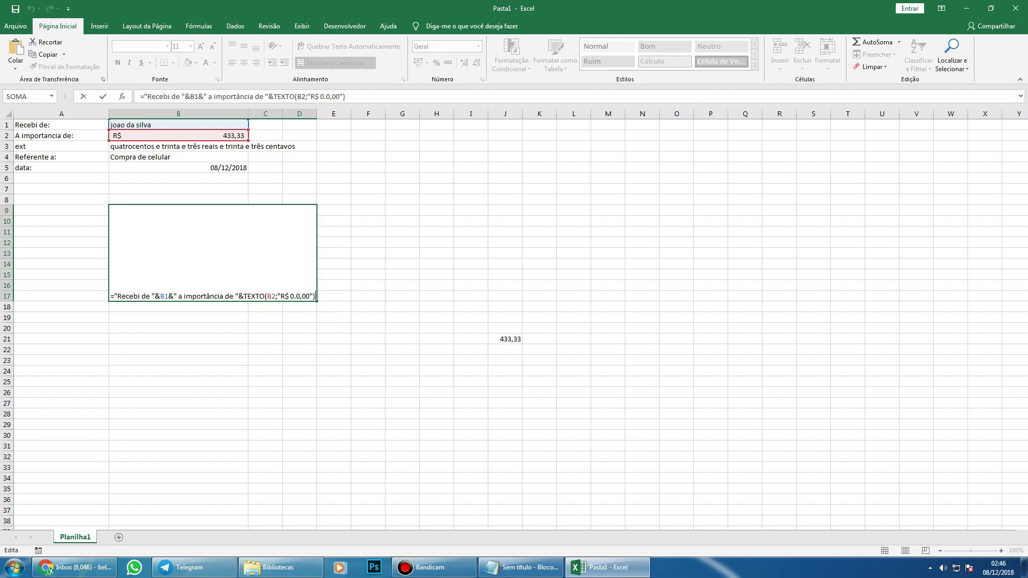
type("&")
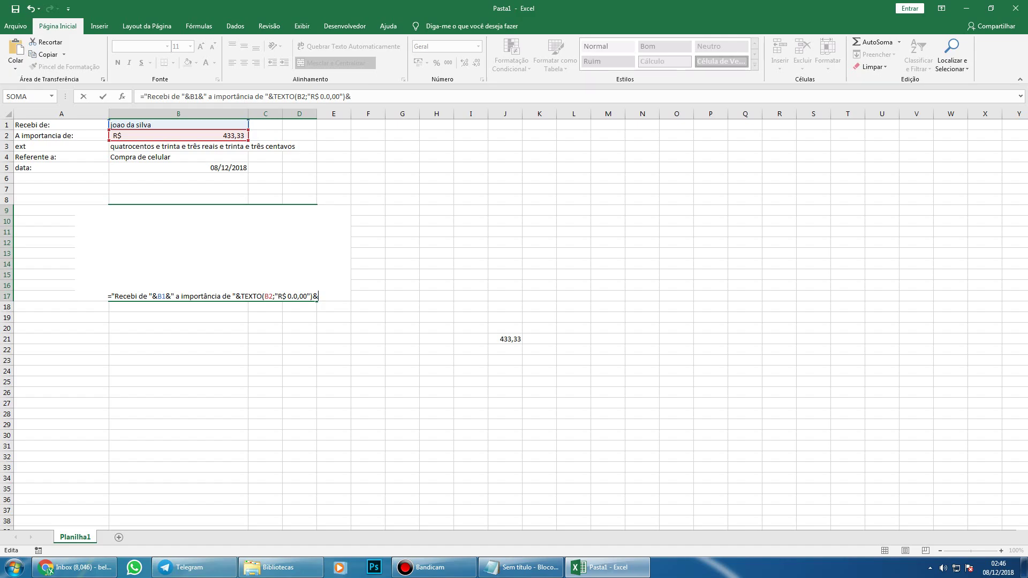
type("\"\"")
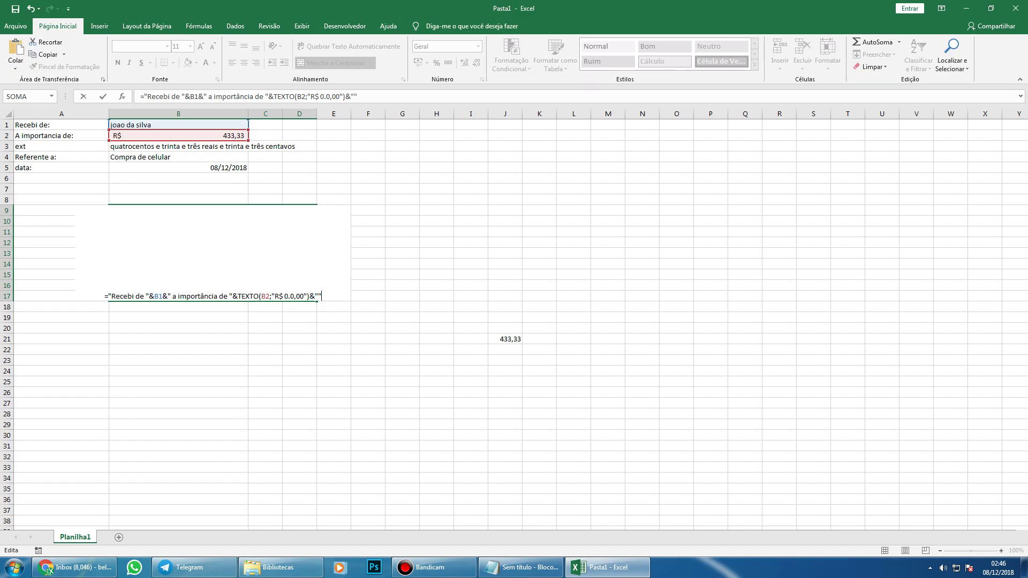
key("BackSpace")
type("(")
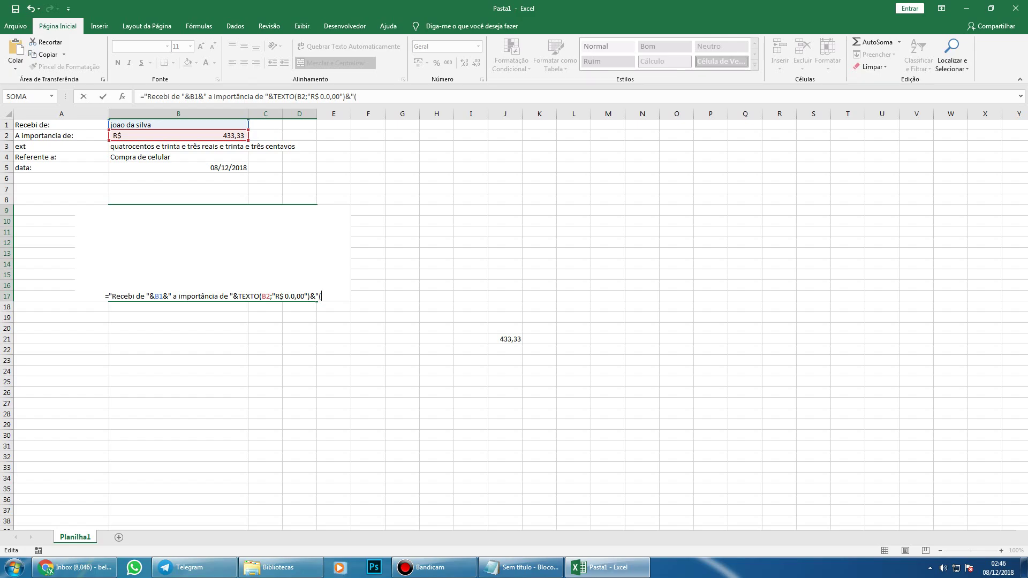
type("\"")
key("Return")
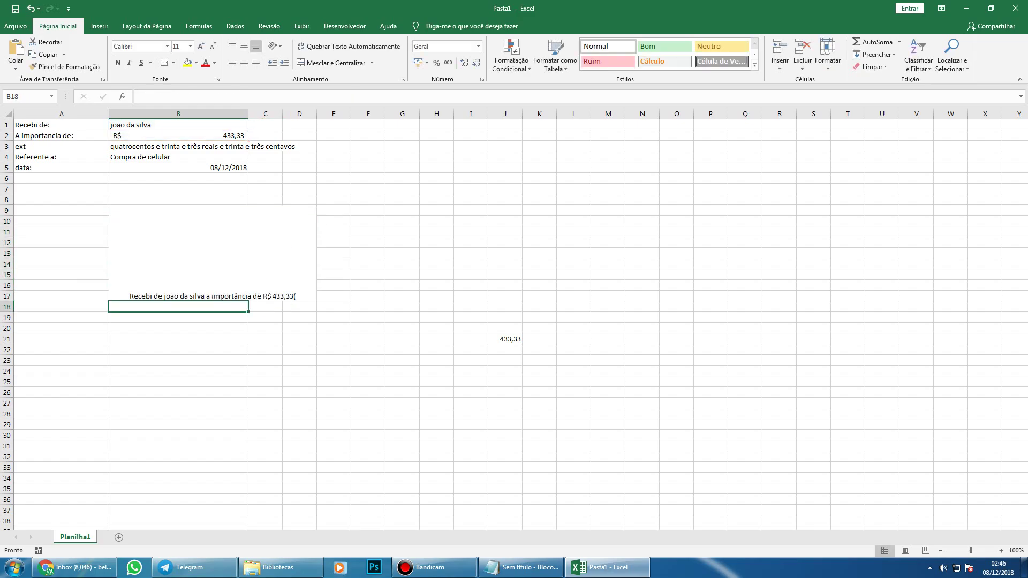
- Insert a space before the opening parenthesis in the receipt formula
key("Up")
key("F2")
key("Left")
key("Left")
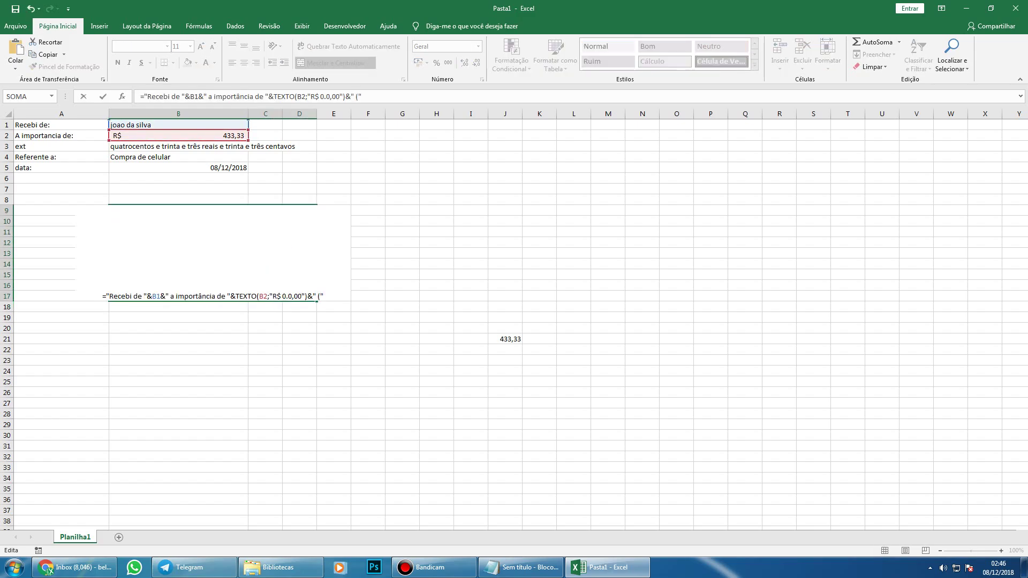
key("Return")
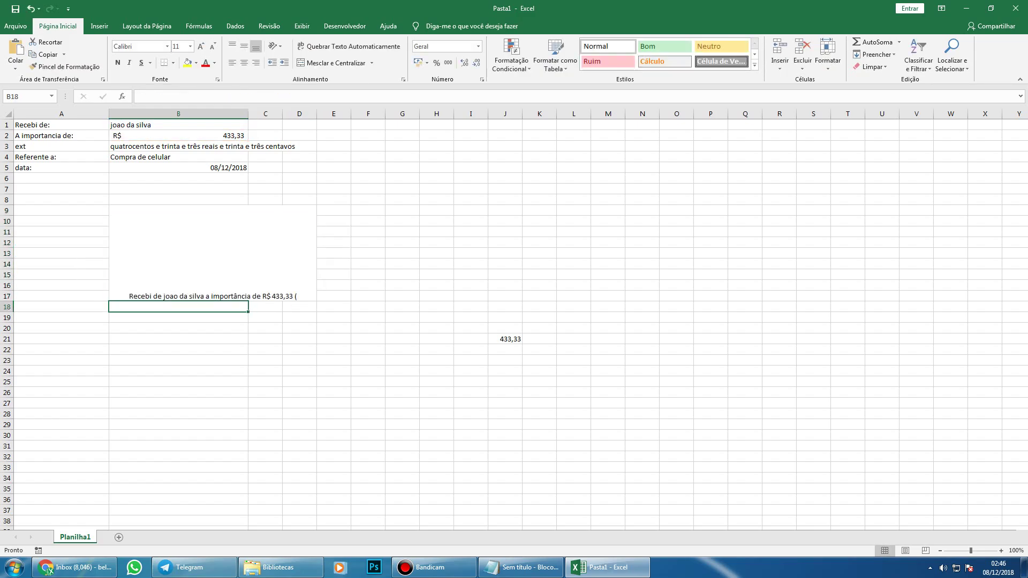
- Add a b3 reference after the parenthesis at the end of the receipt formula
key("Up")
key("F2")
key("Left")
key("Left")
key("Left")
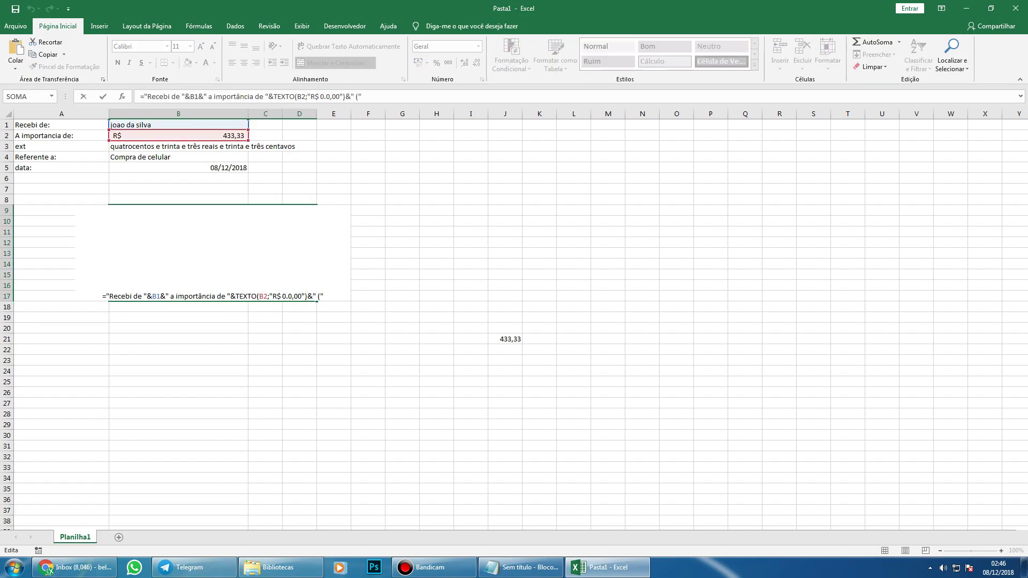
key("End")
key("BackSpace")
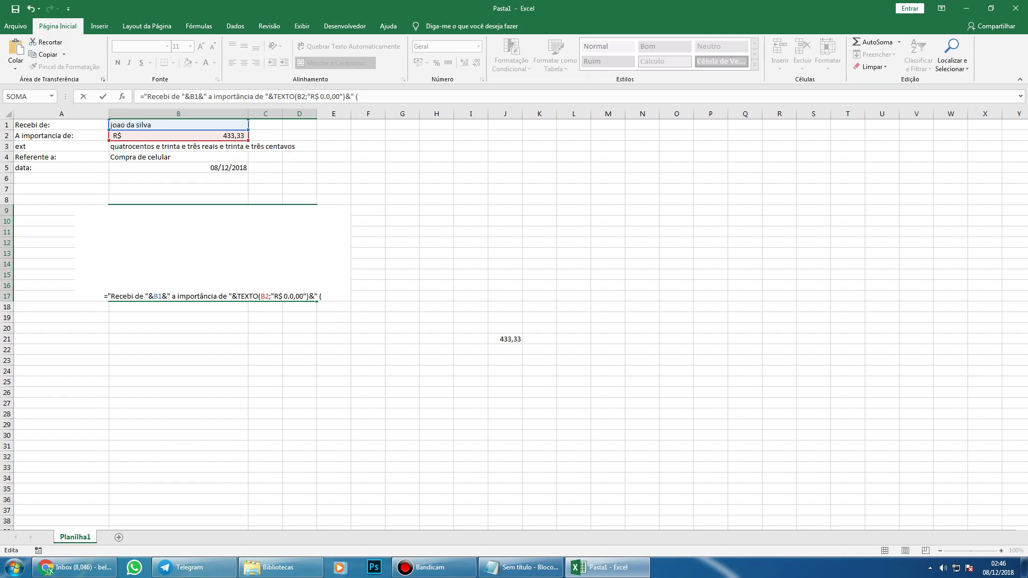
type("b3")
key("BackSpace")
key("BackSpace")
type("\"")
key("BackSpace")
type("b3")
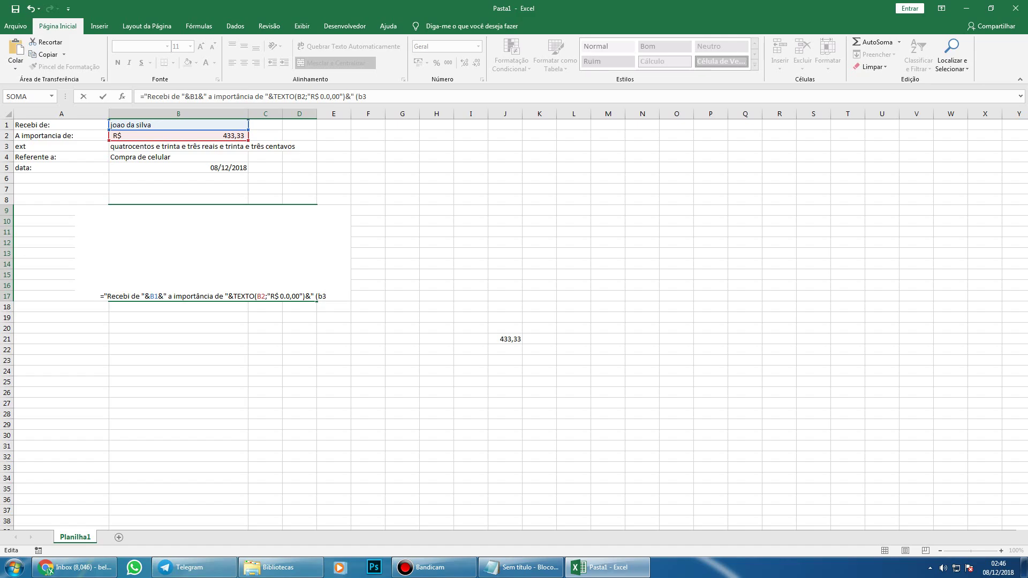
- Fix the formula error by inserting & before b3, so B3's spelled-out amount follows the parenthesis
key("Return")
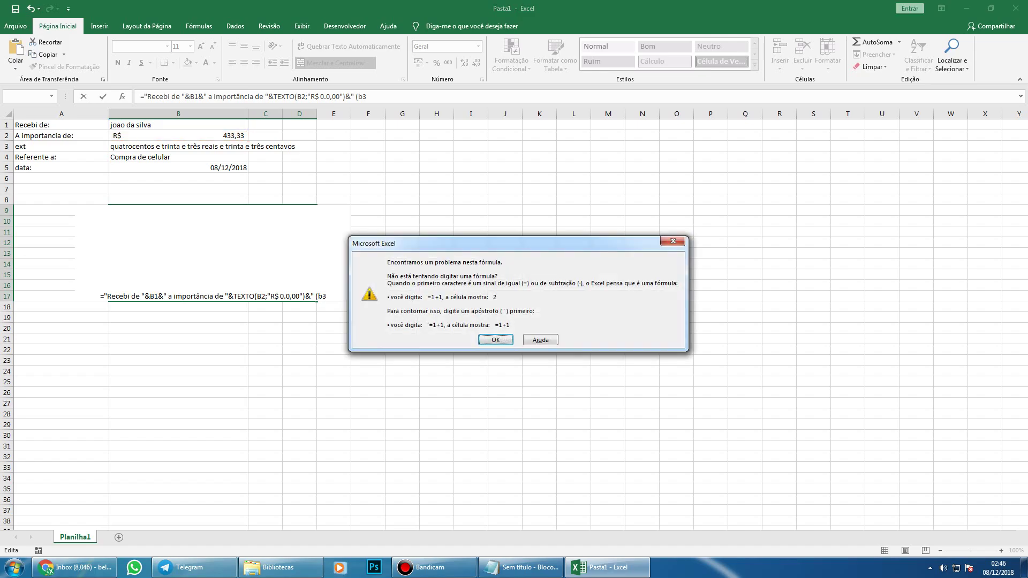
key("Return")
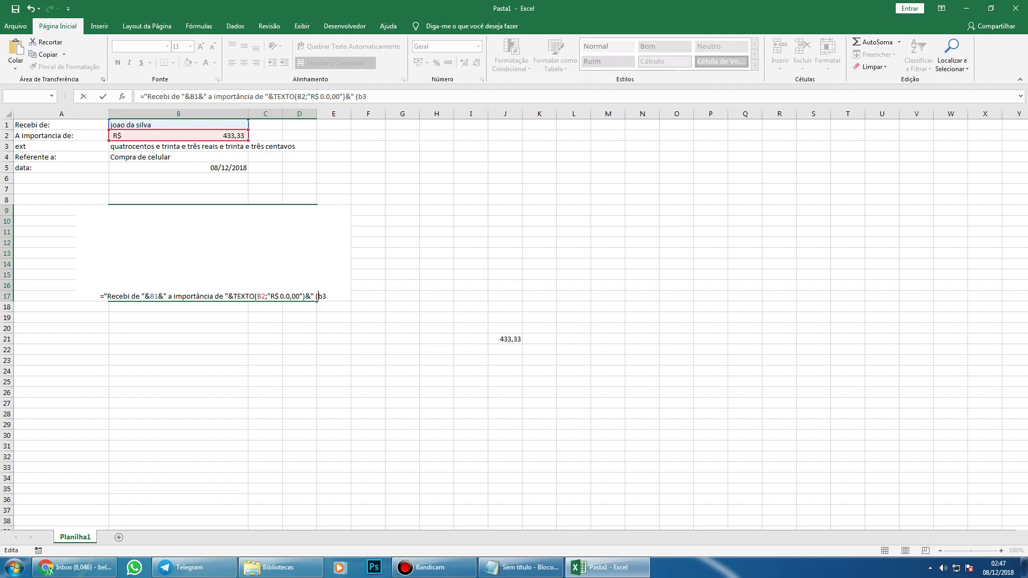
type("\"")
key("Return")
key("Return")
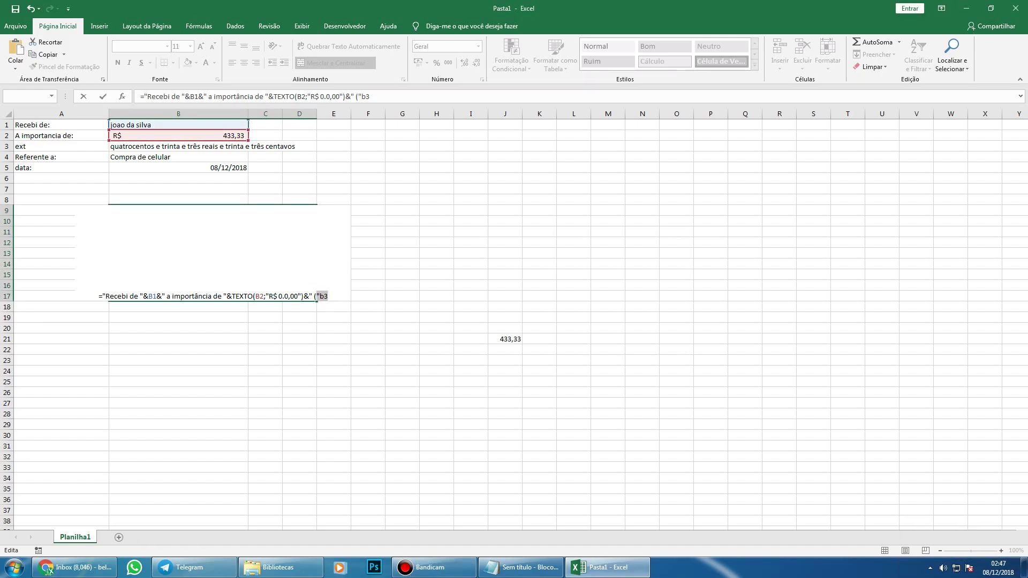
left_click(320, 296)
type("&")
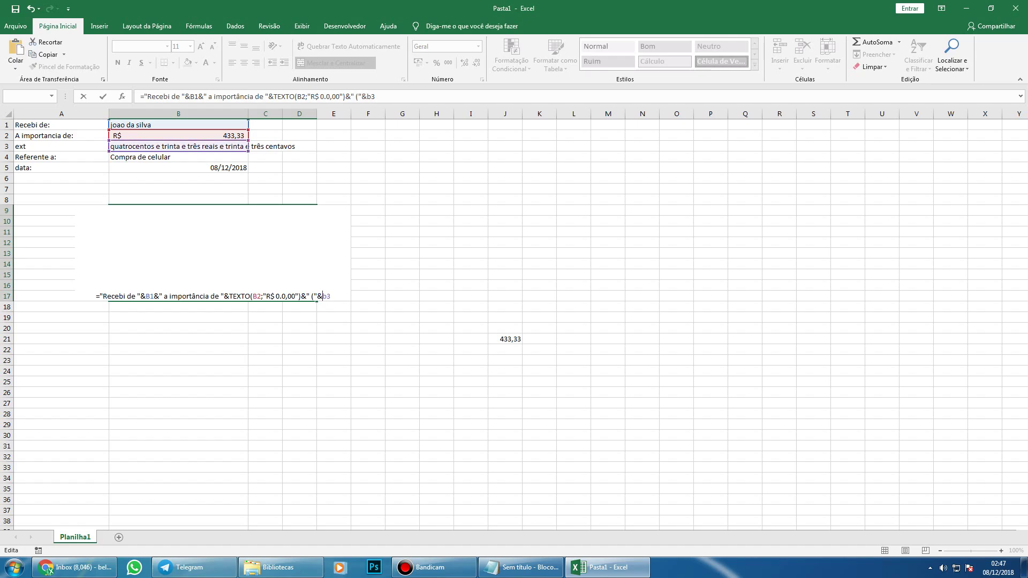
key("Return")
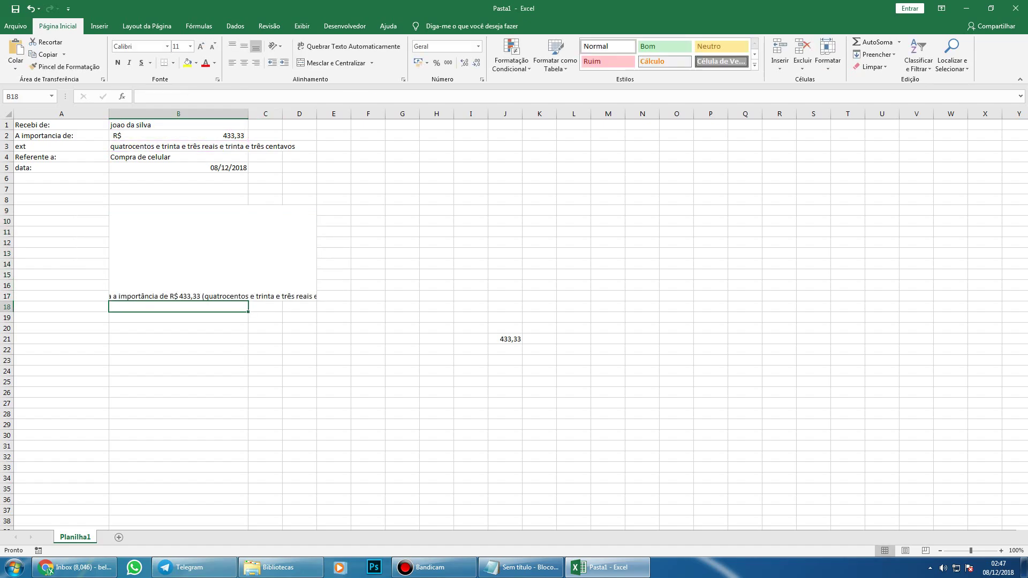
key("Up")
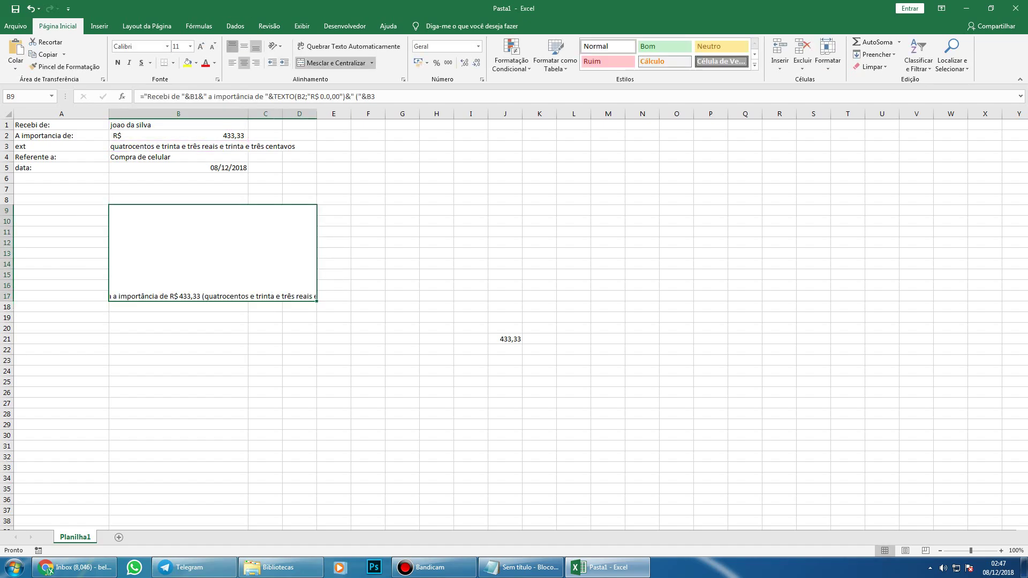
- Middle-align, wrap and horizontally centre the merged B9 receipt text
left_click(232, 46)
left_click(243, 47)
left_click(232, 63)
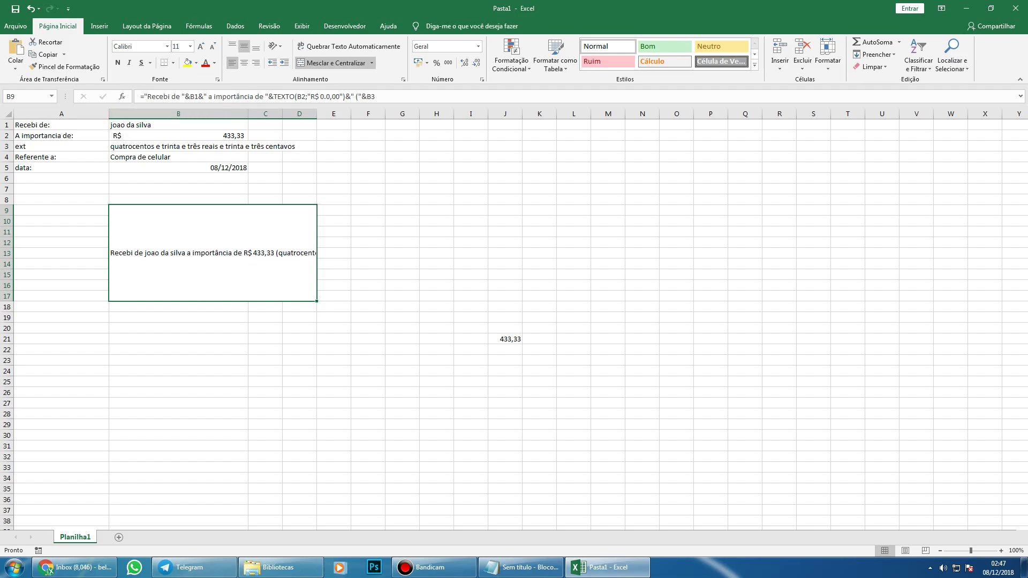
left_click(348, 46)
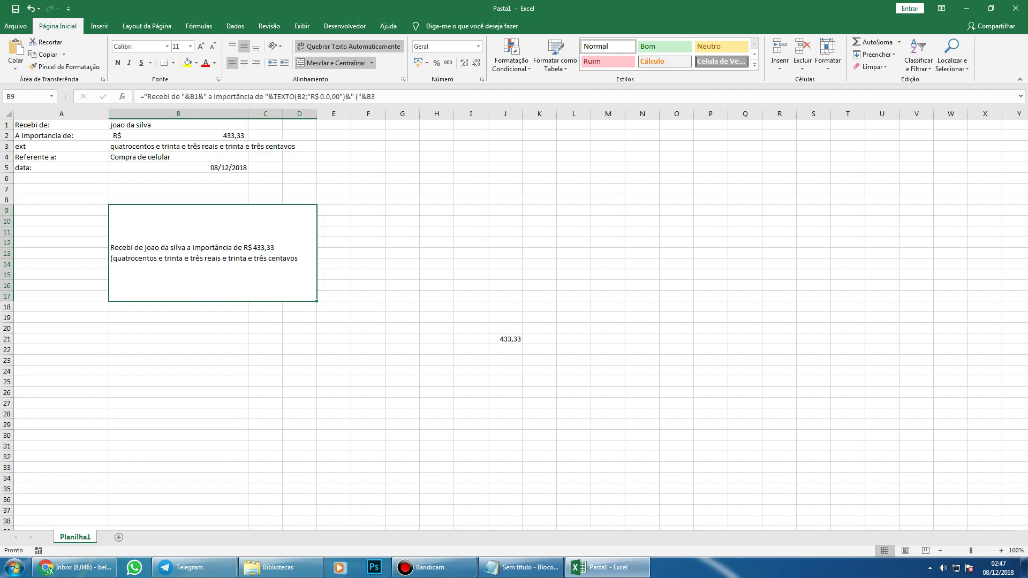
left_click(244, 63)
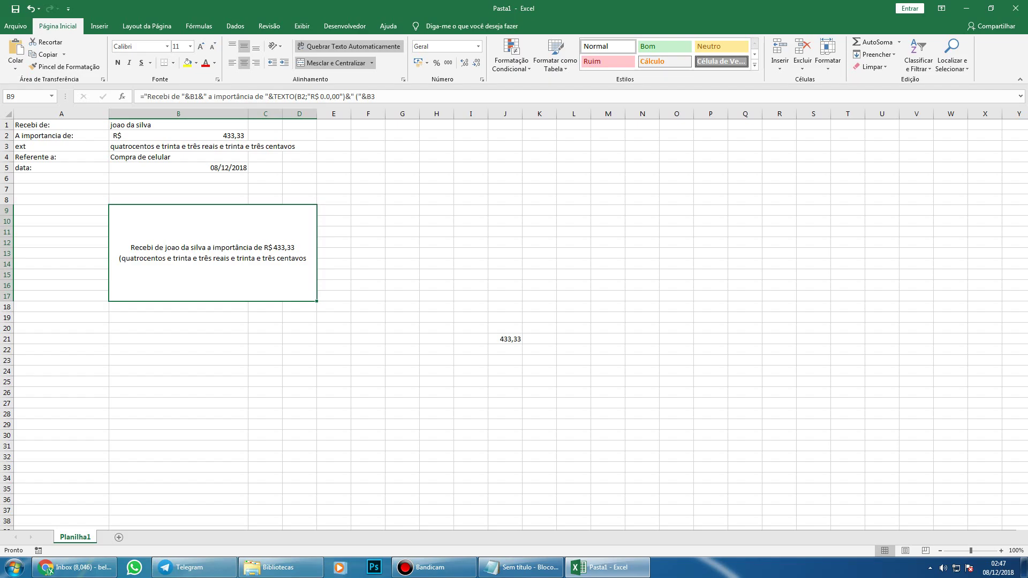
key("F2")
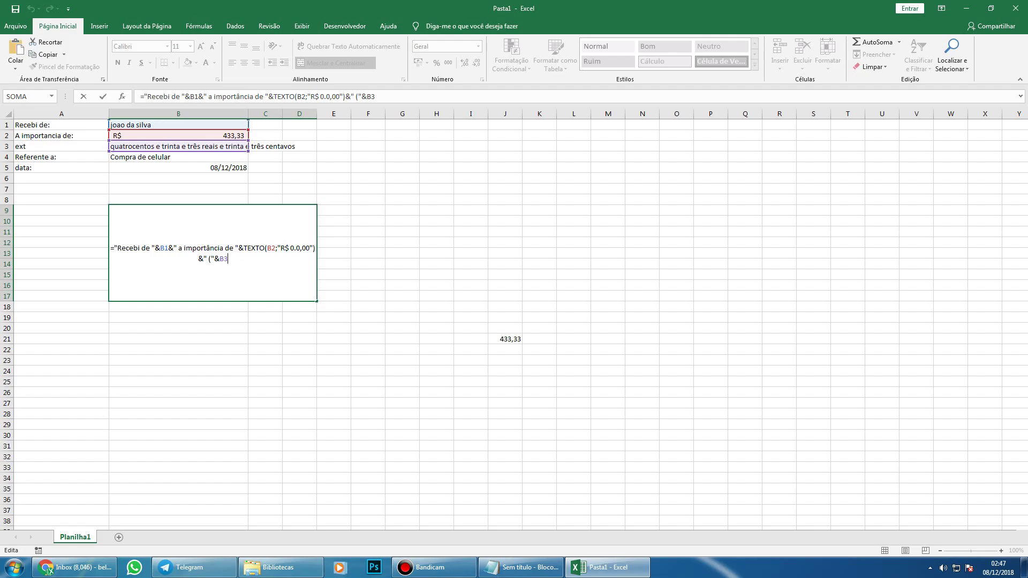
- Append &")" and " referente a "&B4 so the sentence ends 'referente a Compra de celular'
type("&")
type("\"\"")
type(")")
key("Return")
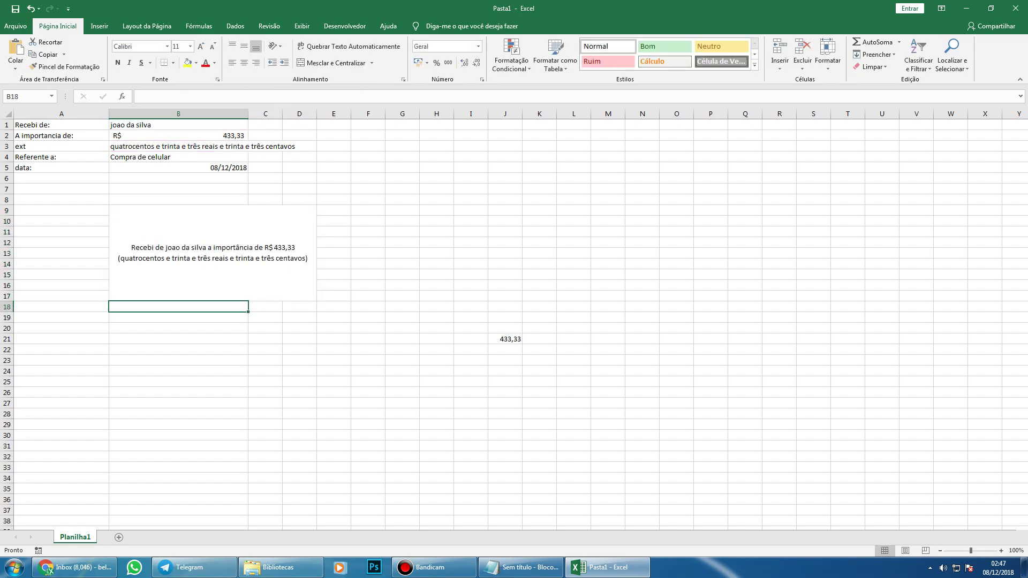
key("Up")
key("F2")
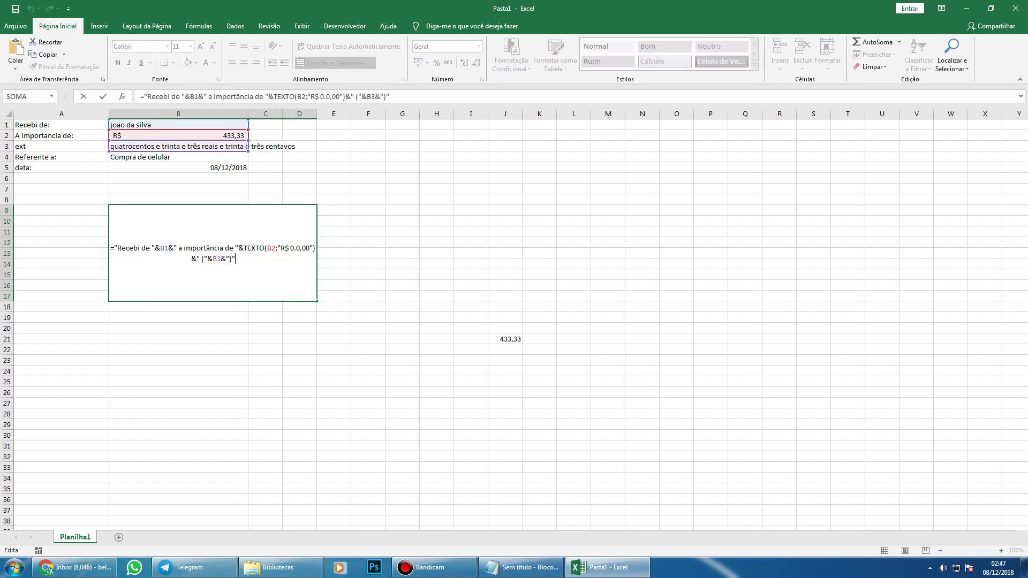
key("Left")
type("referente a")
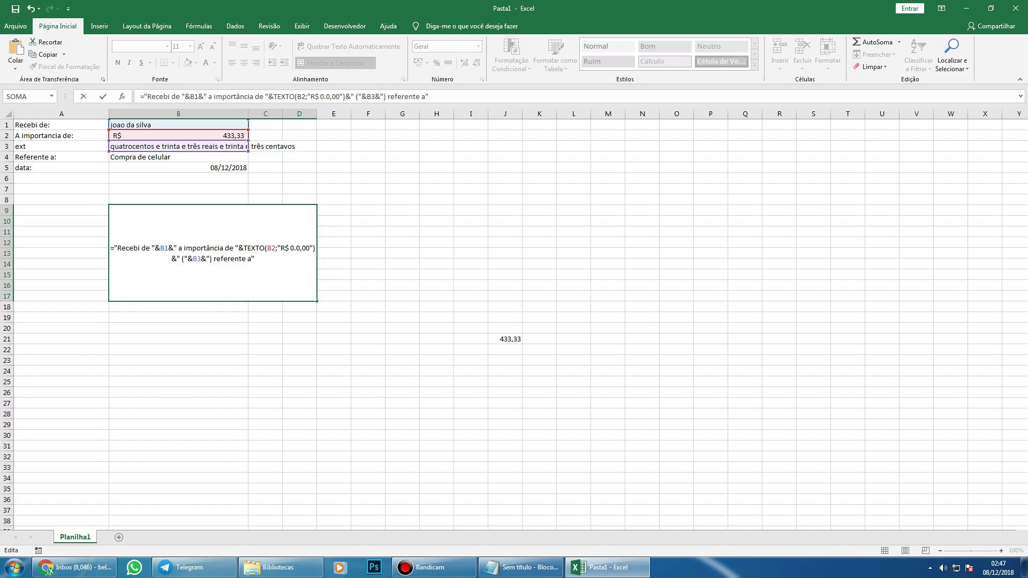
type(" \"")
type("&")
type("b4")
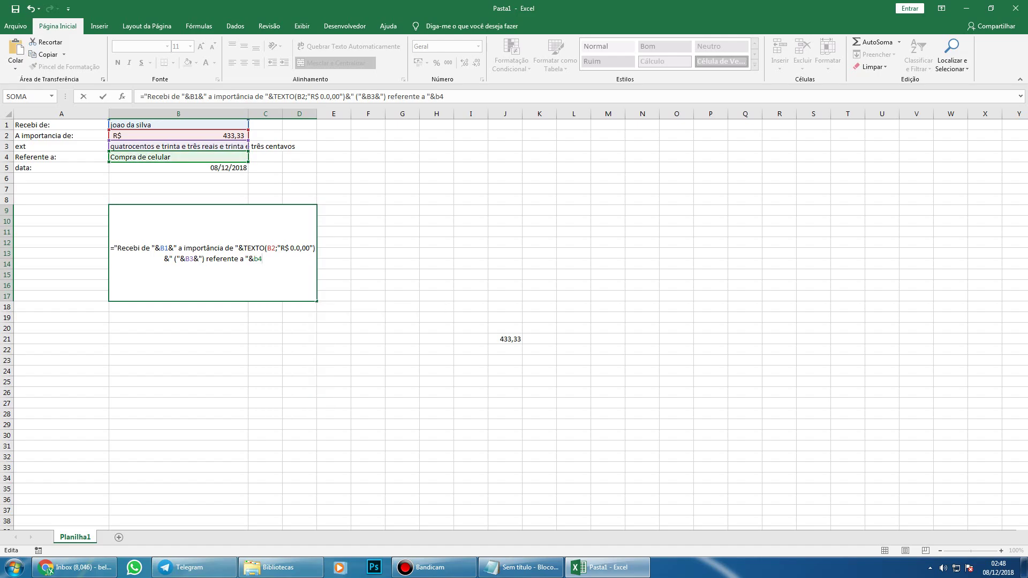
key("Return")
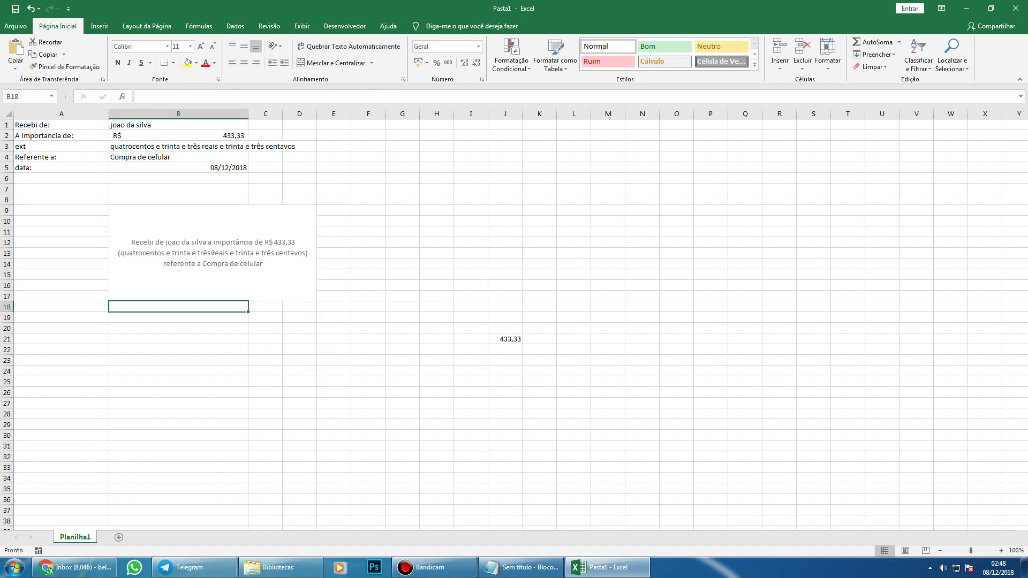
- Append a period after the closing parenthesis in the receipt formula
key("Up")
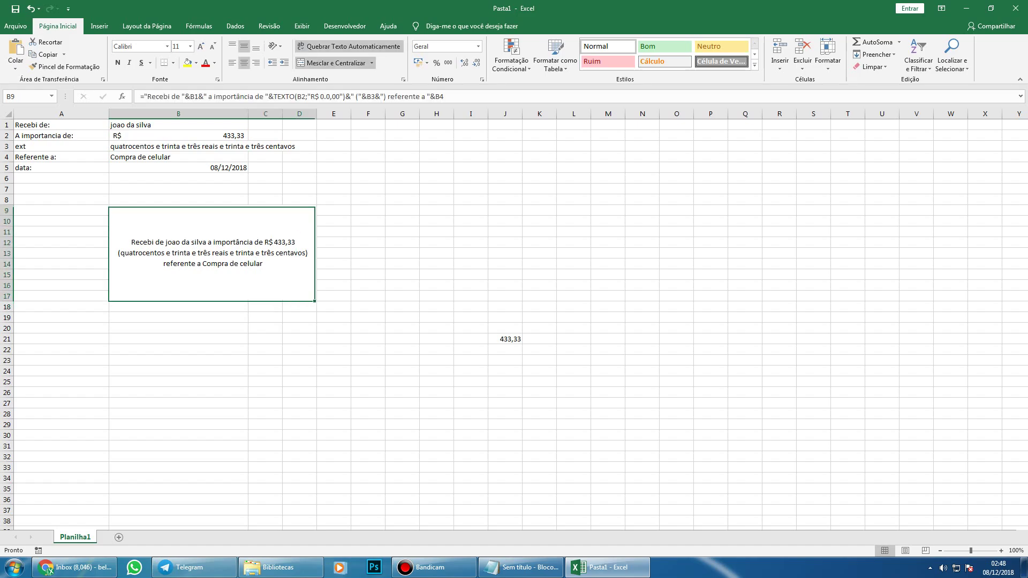
key("F2")
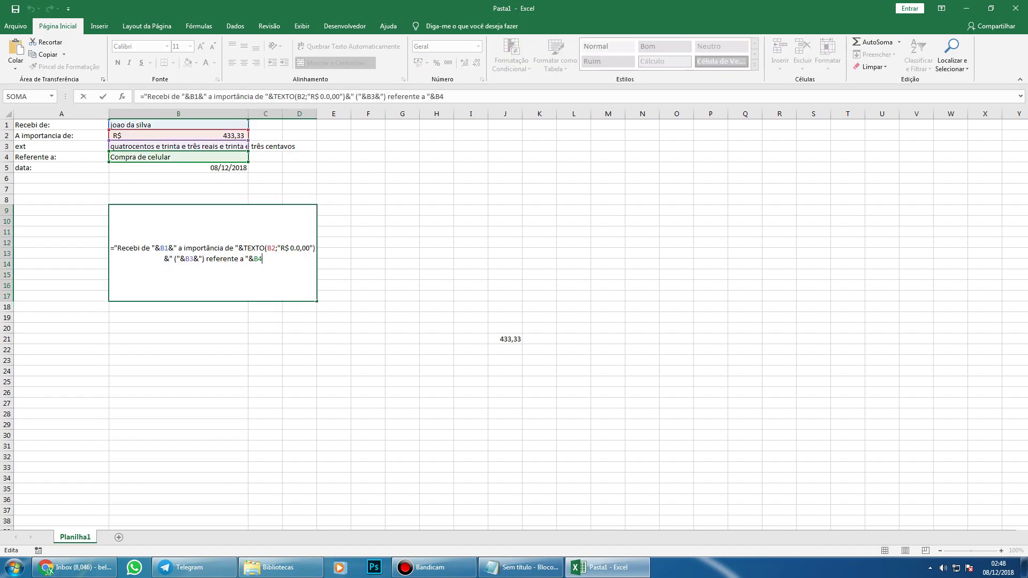
type("&\"\"")
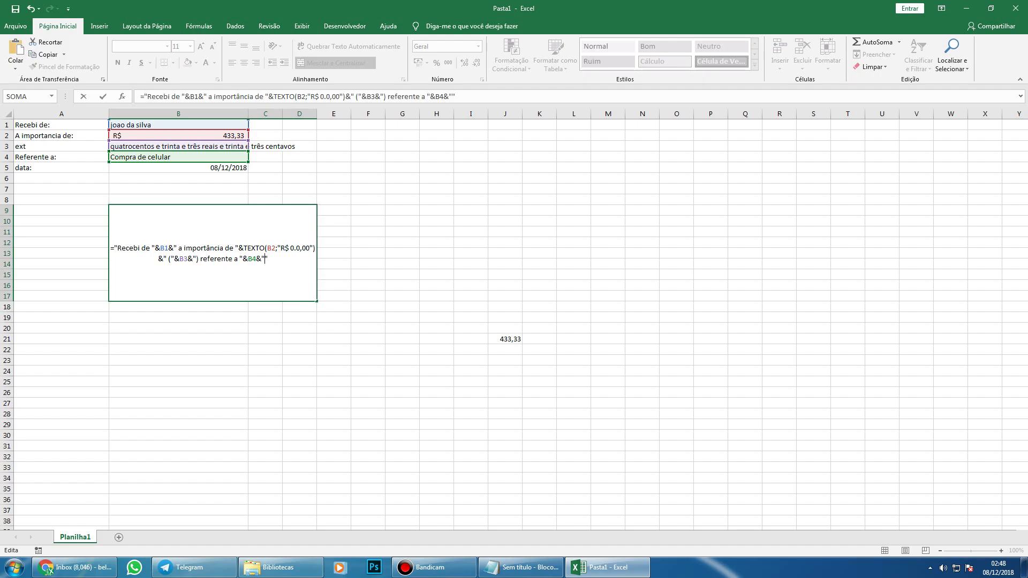
type(".")
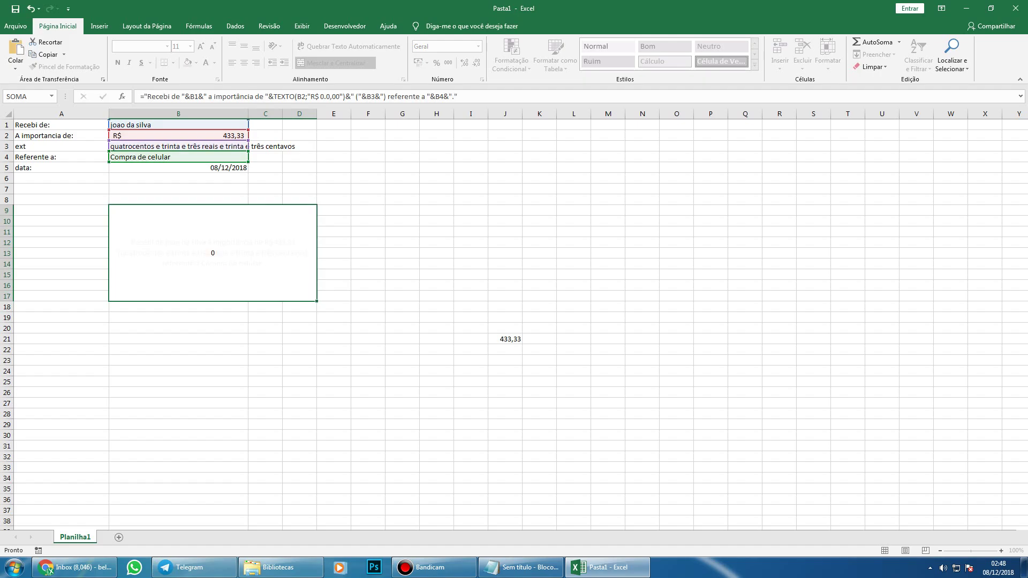
key("Return")
- Add 'Pela clareza, firmamos o presente em' followed by the B5 date reference
key("Up")
key("F2")
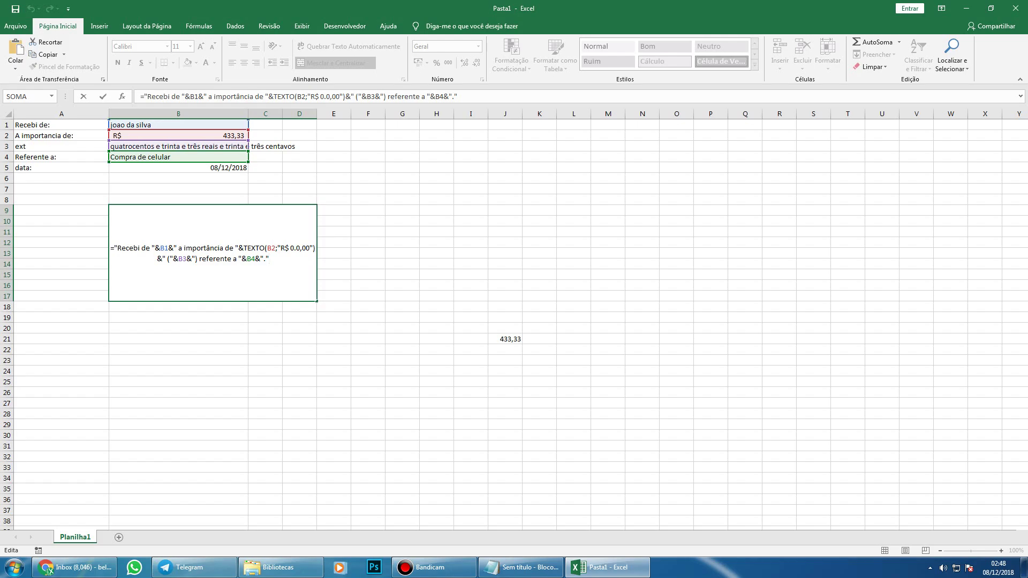
key("Left")
type(". ")
type("Pela clareza")
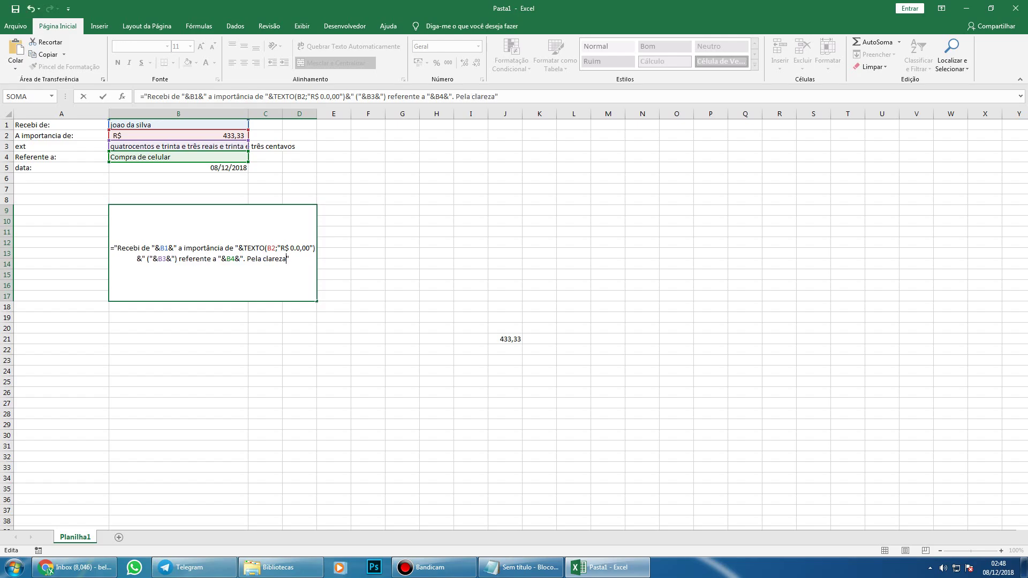
type(", firmamos o pre")
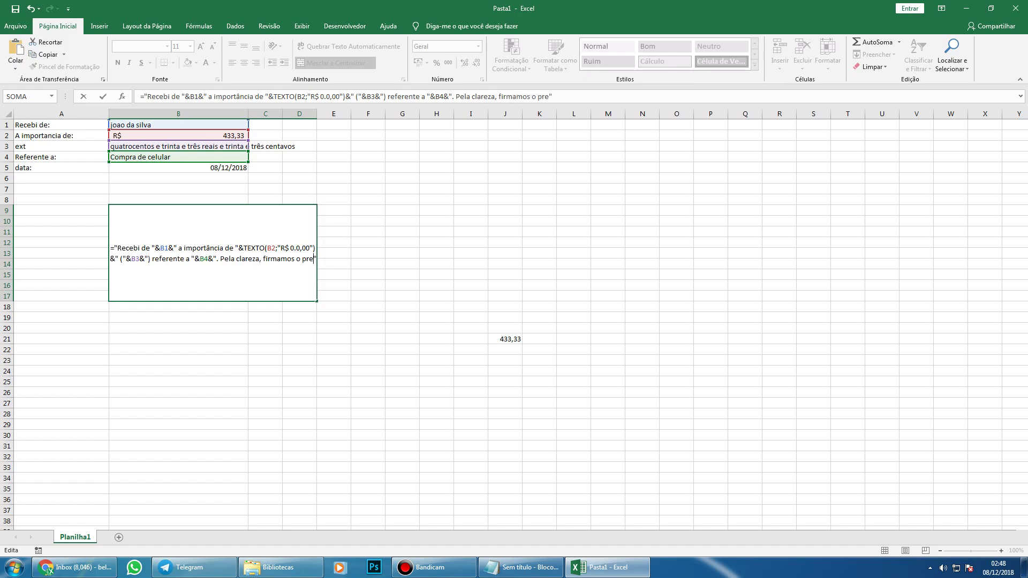
type("sente em")
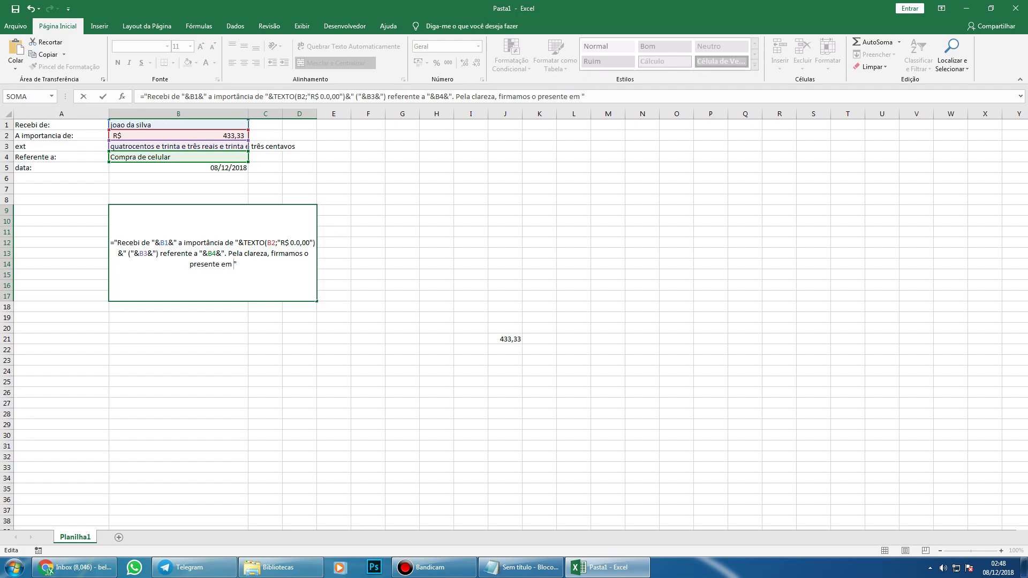
key("BackSpace")
type("\"")
type("&")
type("b5")
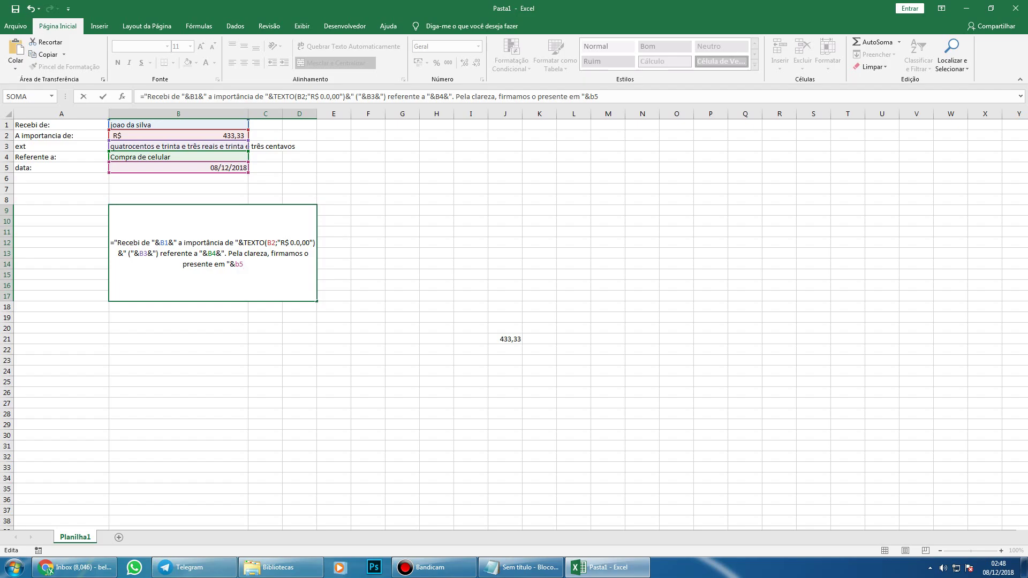
key("Return")
key("Up")
key("F2")
key("Return")
key("Up")
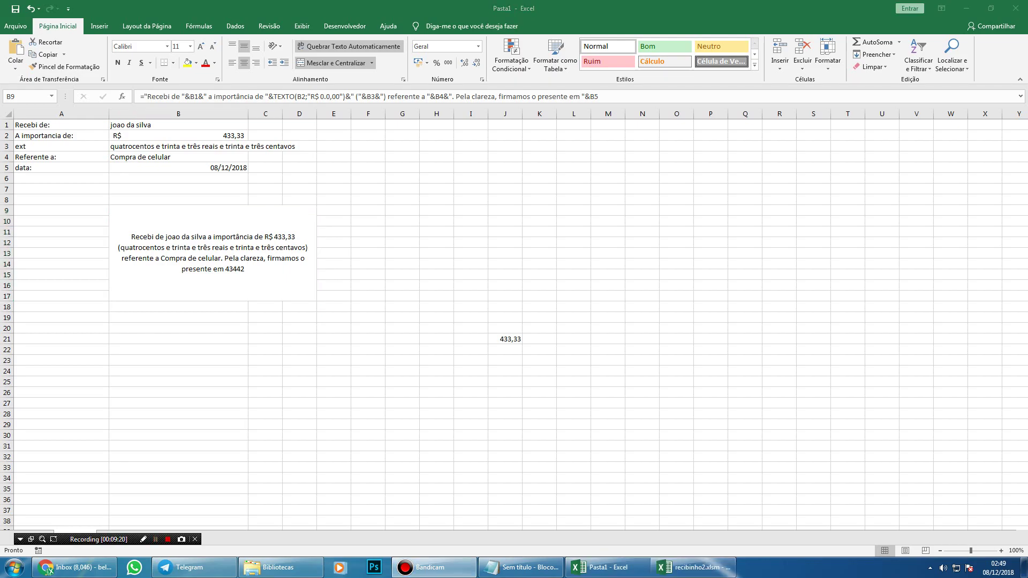
key("F2")
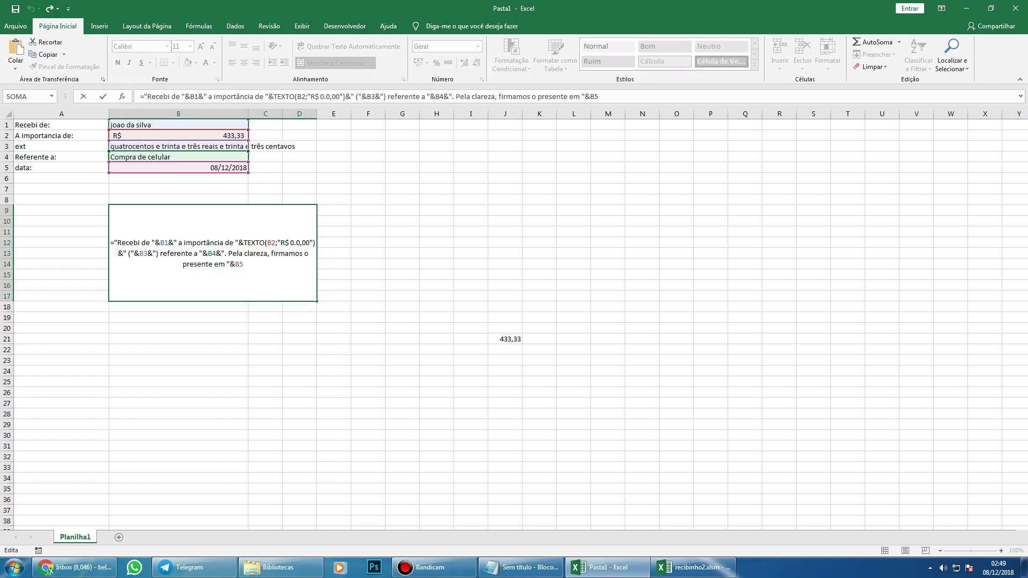
- Replace the B5 reference with TEXTO(B5;"dd/mm/aaaa") so the date reads 08/12/2018
double_click(239, 264)
type("TEXTO(B4;\"dd/mm/aaaa\")")
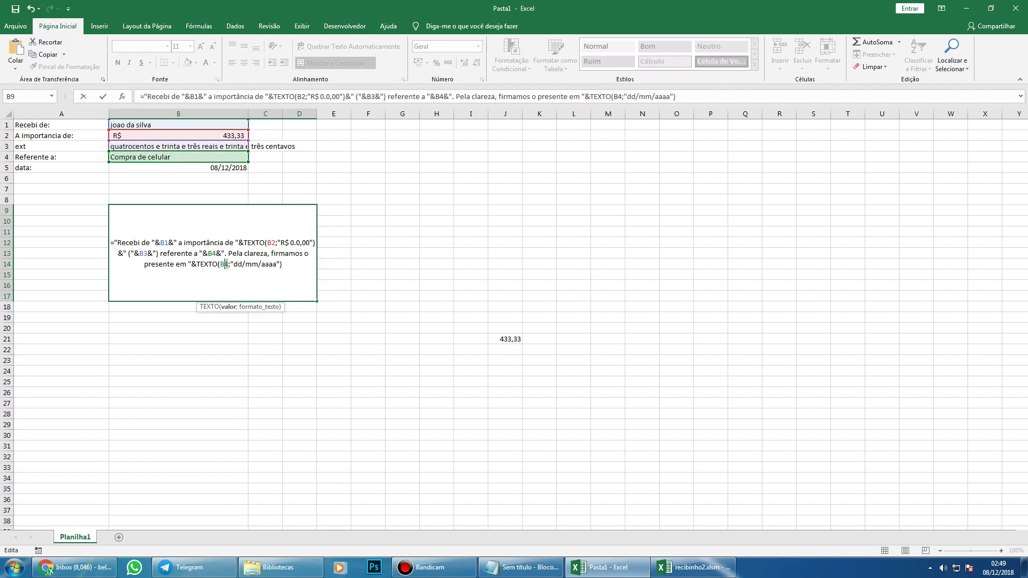
key("BackSpace")
type("5")
key("End")
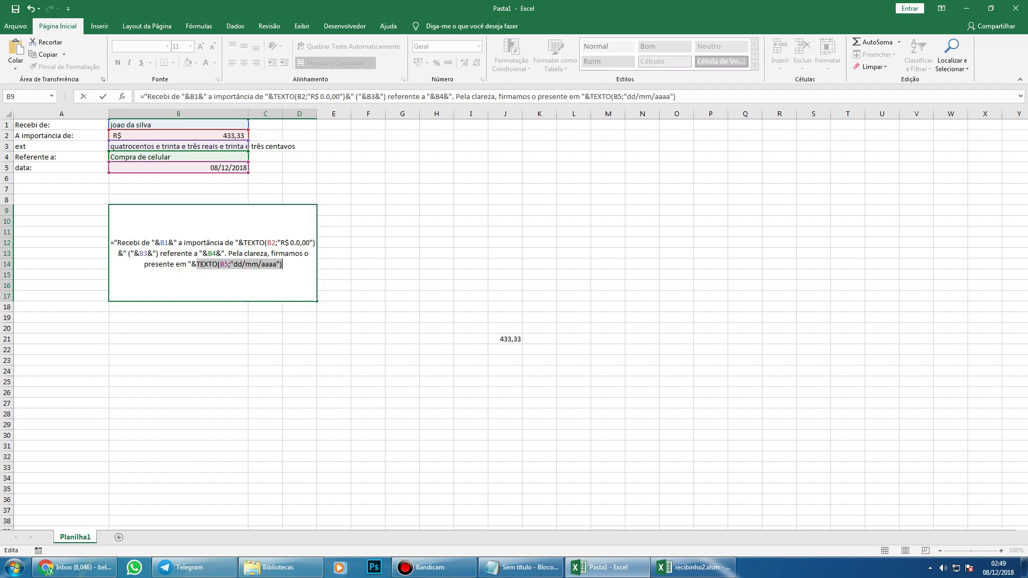
key("Return")
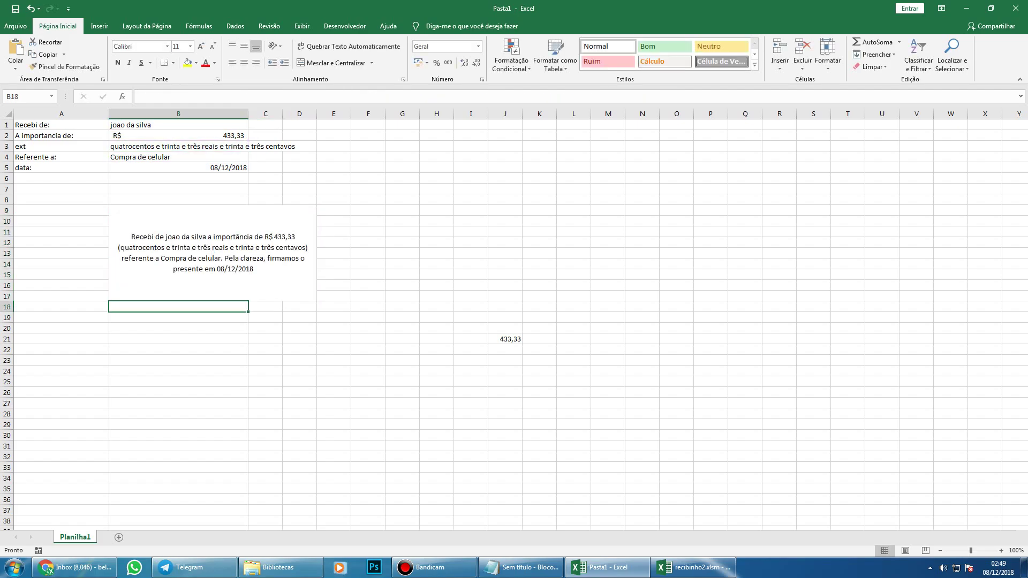
- Append &"." so the receipt sentence ends with a full stop after 08/12/2018
key("Up")
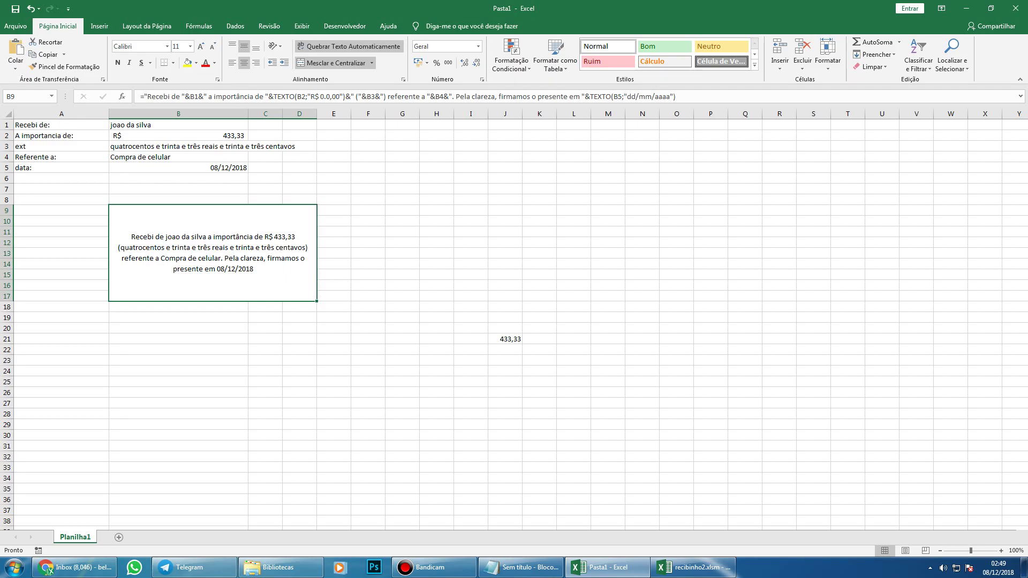
key("F2")
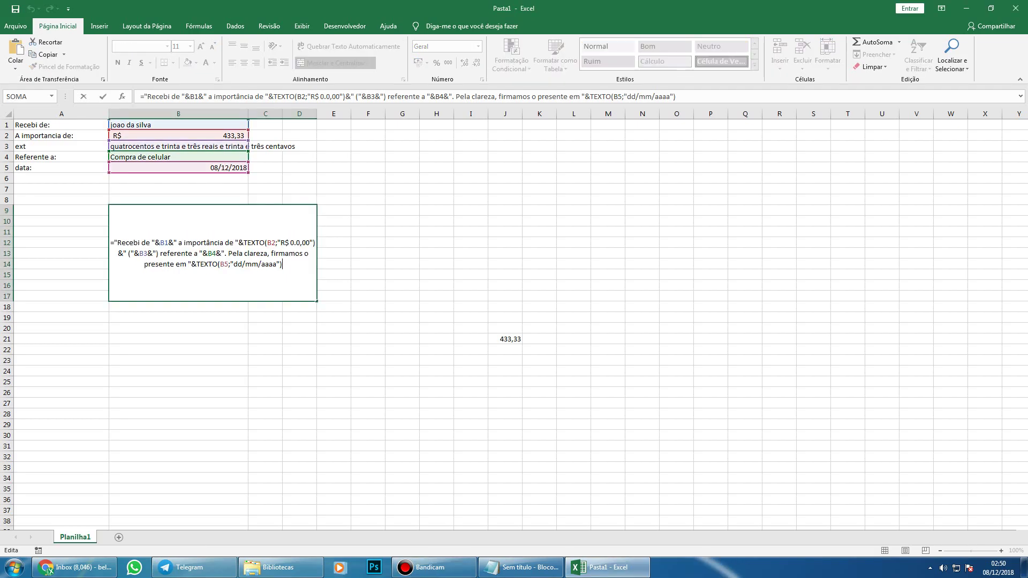
type("&")
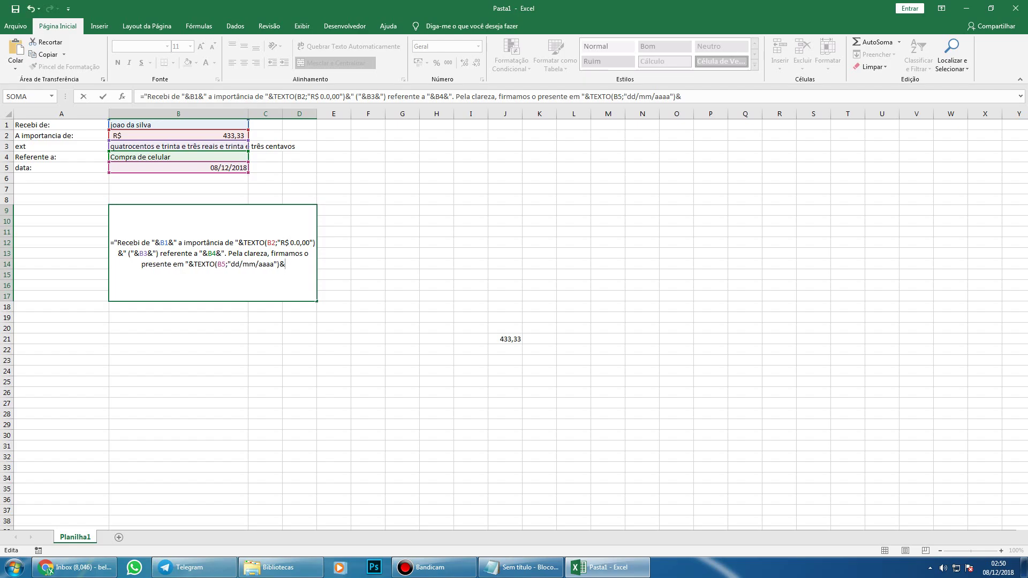
type("\".\"")
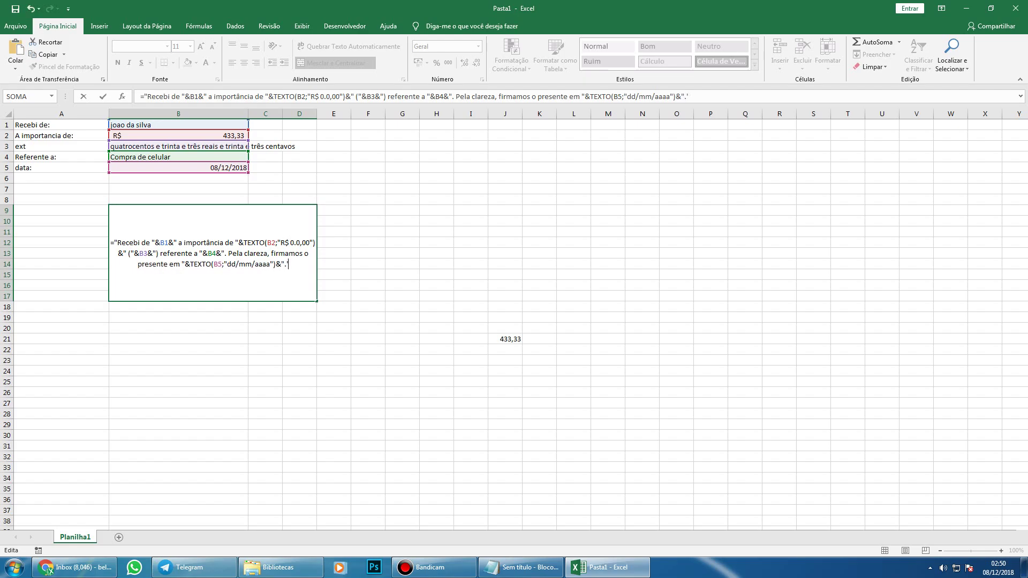
key("BackSpace")
type("\"")
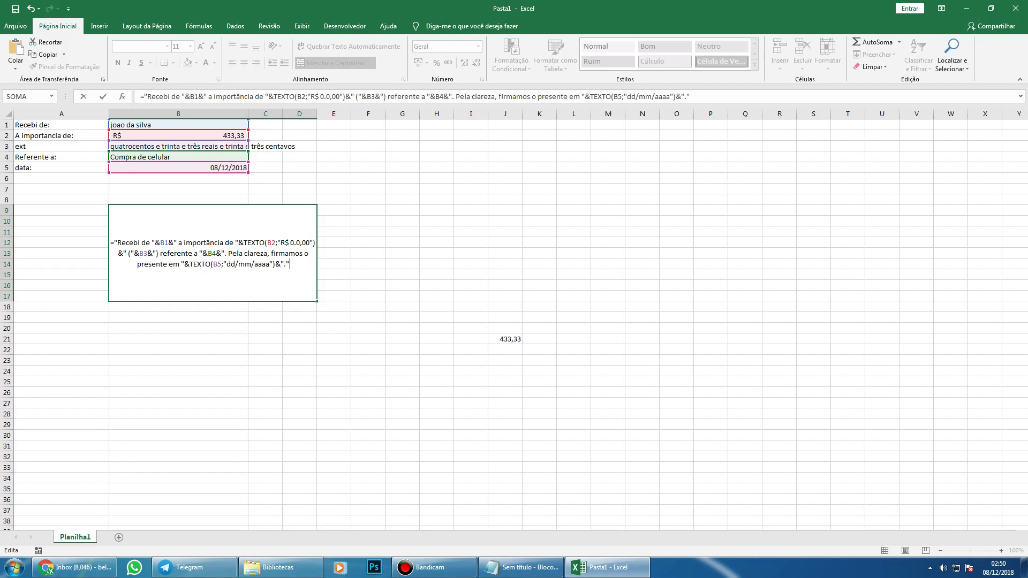
key("Return")
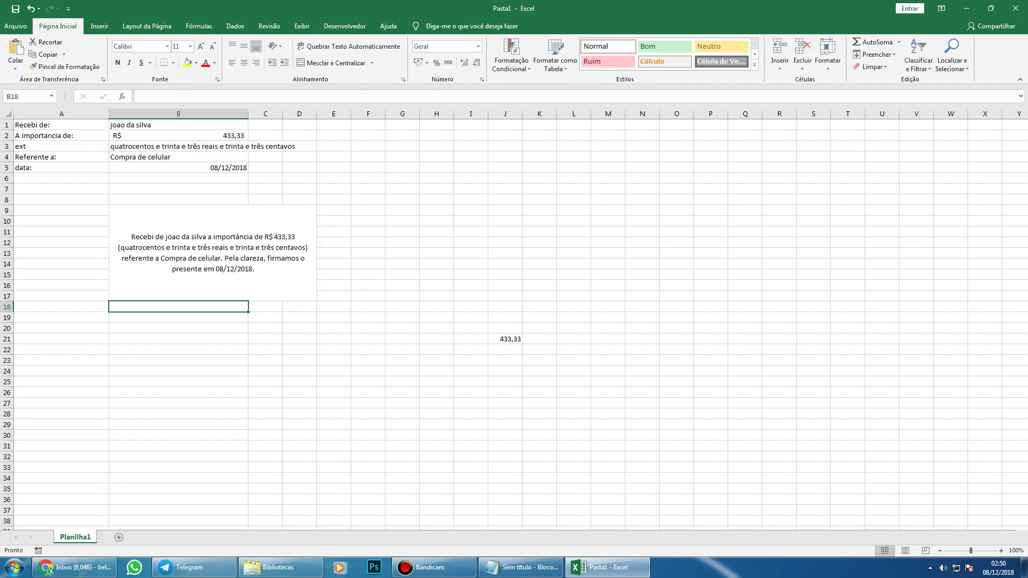
left_click(213, 253)
left_click(299, 349)
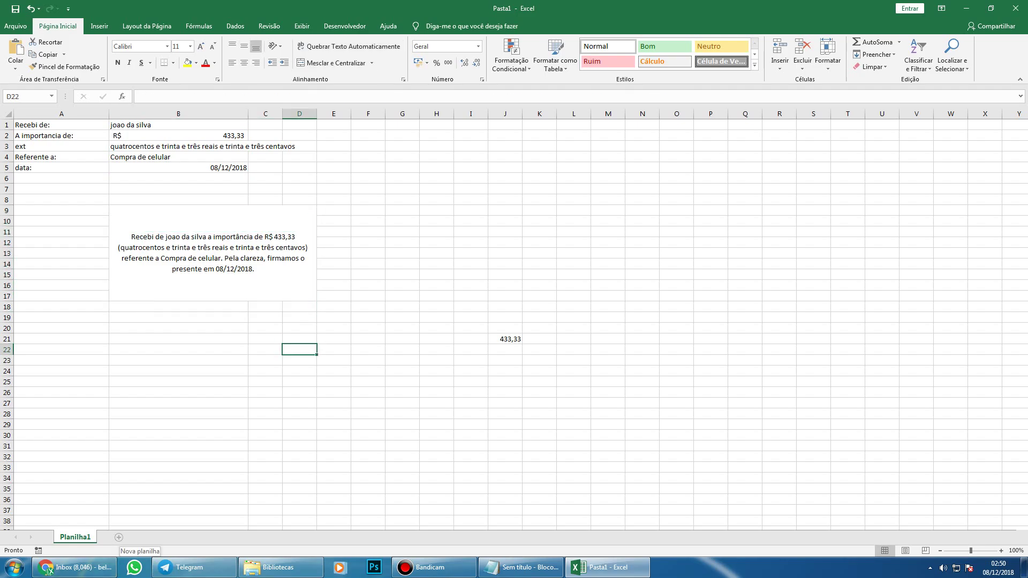
- Insert a new sheet and merge cells B2:F12 into one block
key("shift+F11")
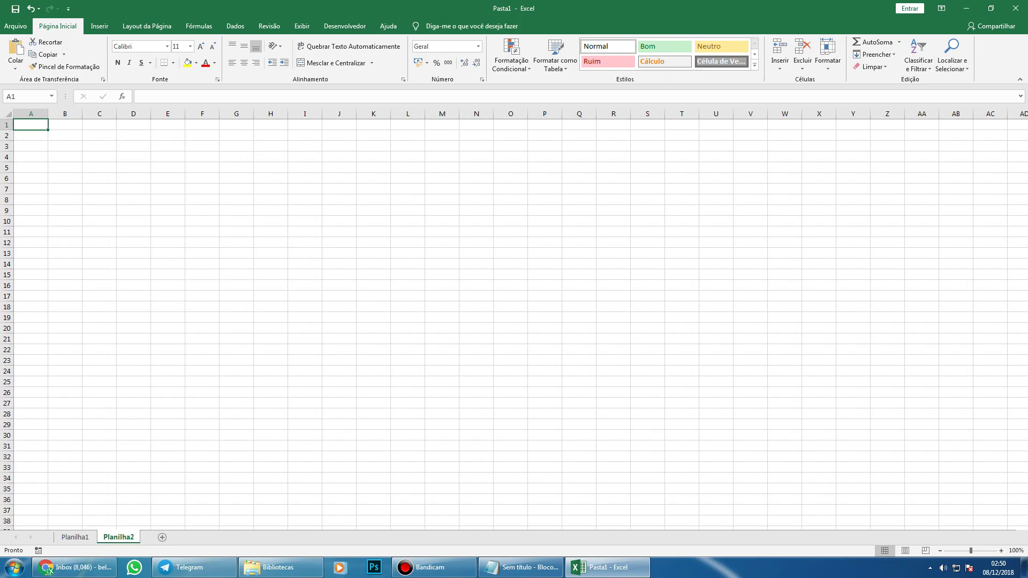
left_click_drag(31, 124, 202, 254)
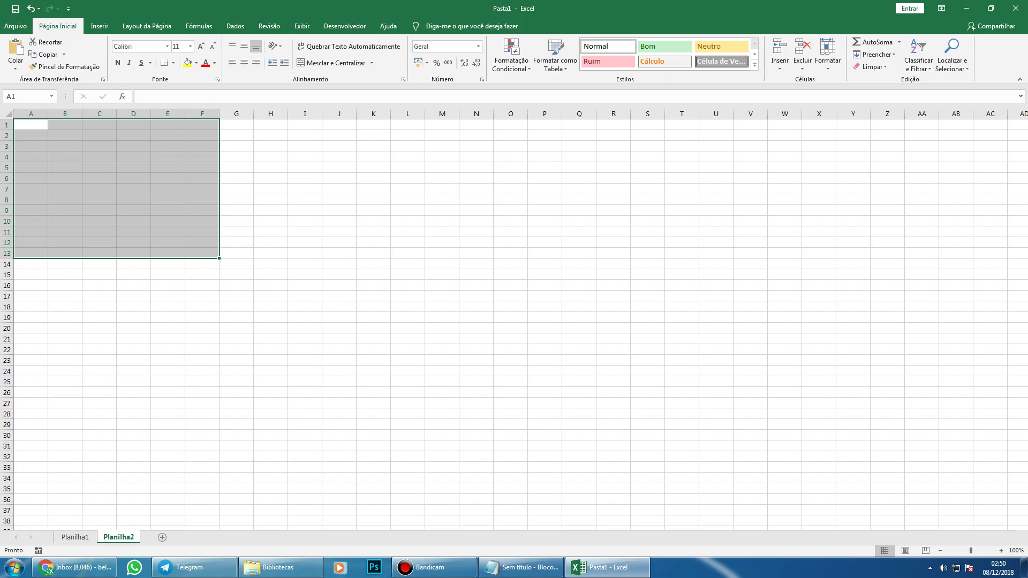
left_click_drag(65, 135, 202, 243)
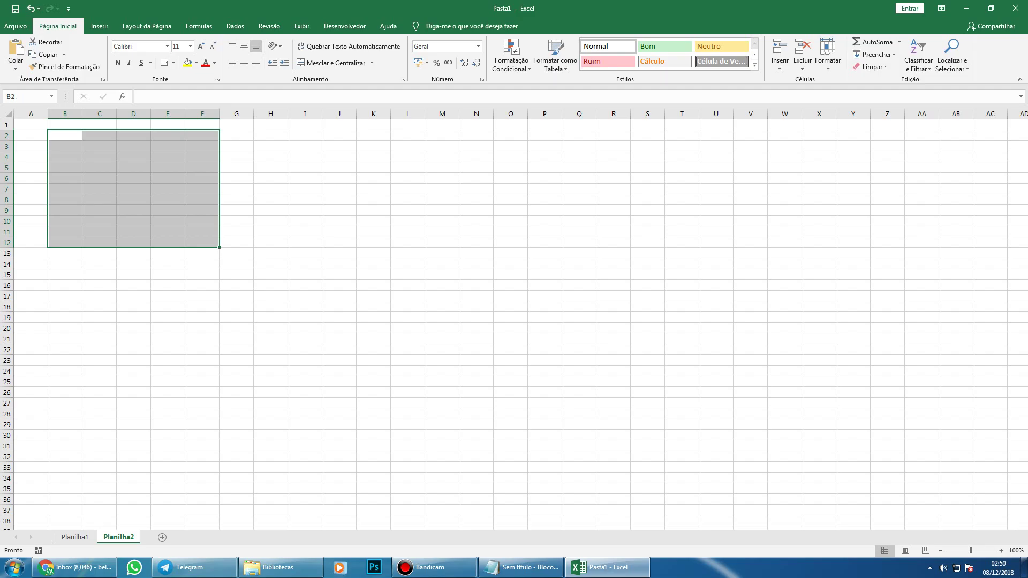
right_click(132, 180)
left_click(334, 62)
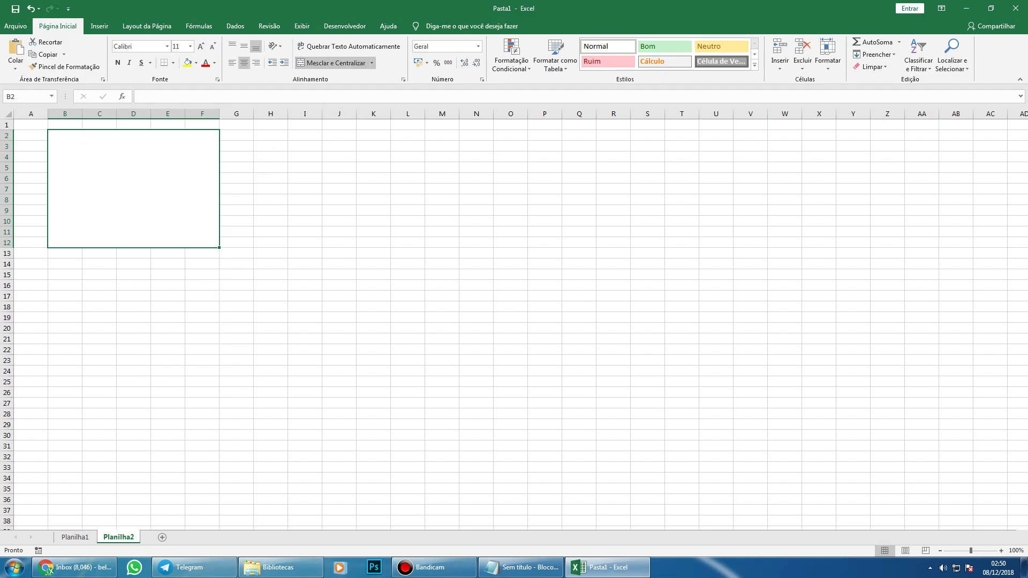
- Link the merged block to =Planilha1!B9, then wrap and middle-align its text
type("=")
left_click(75, 537)
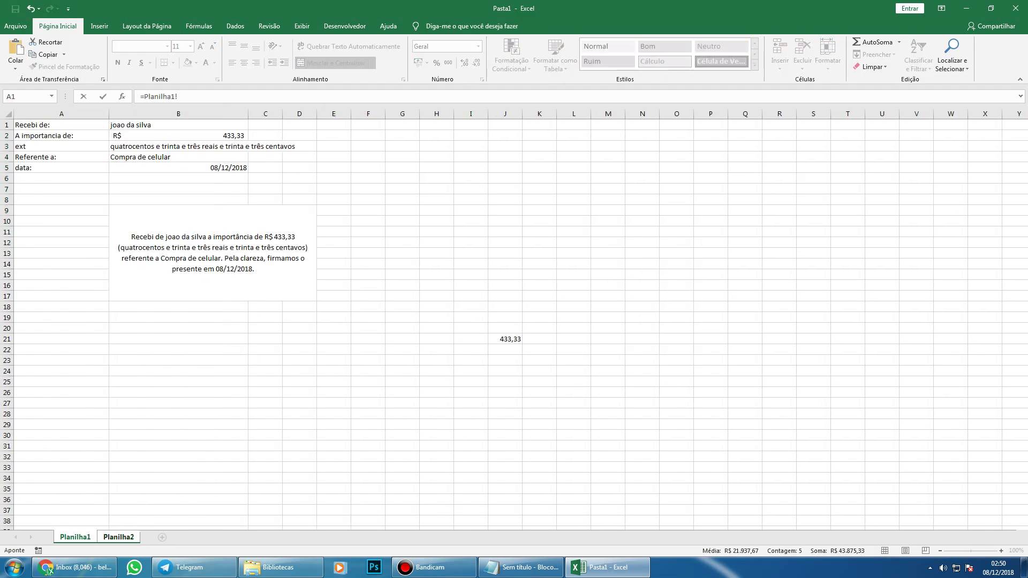
left_click(212, 252)
key("Return")
left_click(134, 188)
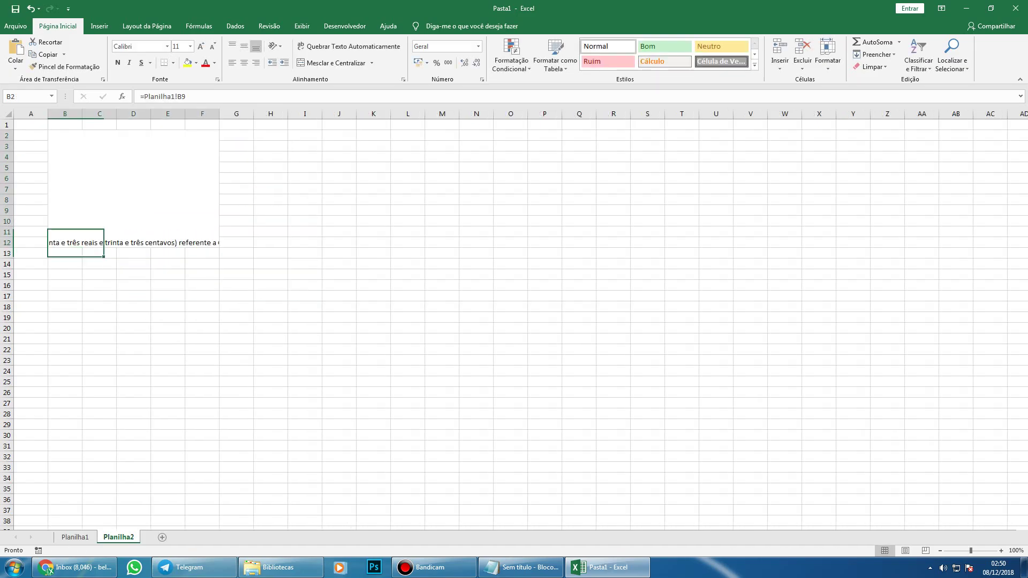
left_click(348, 46)
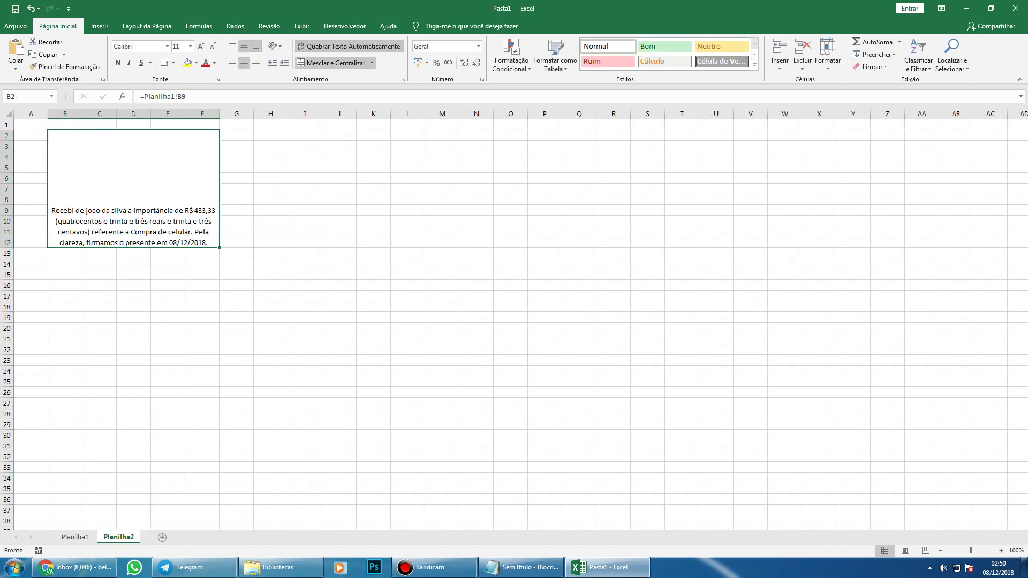
left_click(245, 47)
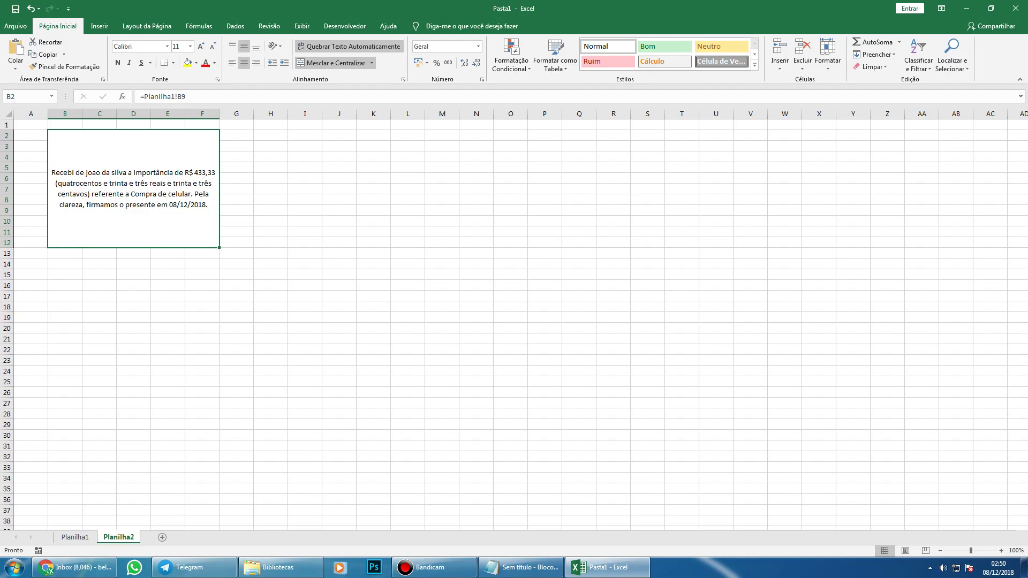
left_click(99, 307)
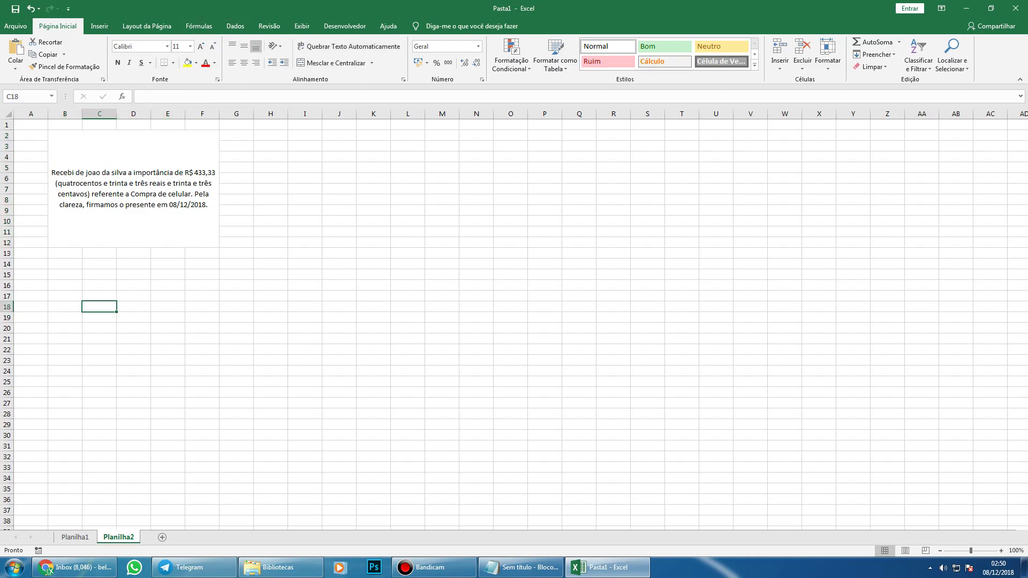
- Apply a double-line outline border to the merged B2:F12 receipt block via Formatar células
left_click(172, 214)
right_click(171, 214)
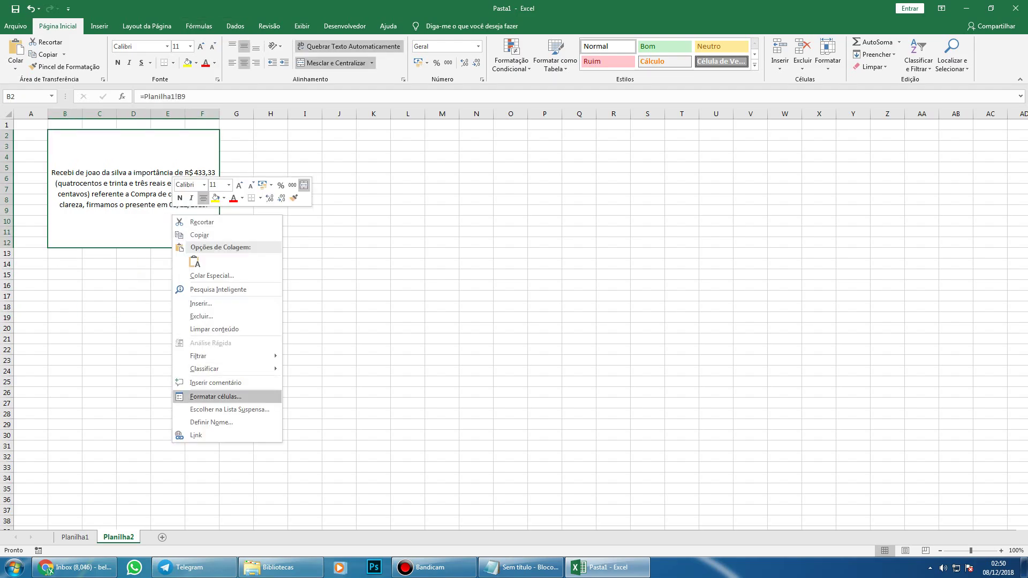
left_click(216, 397)
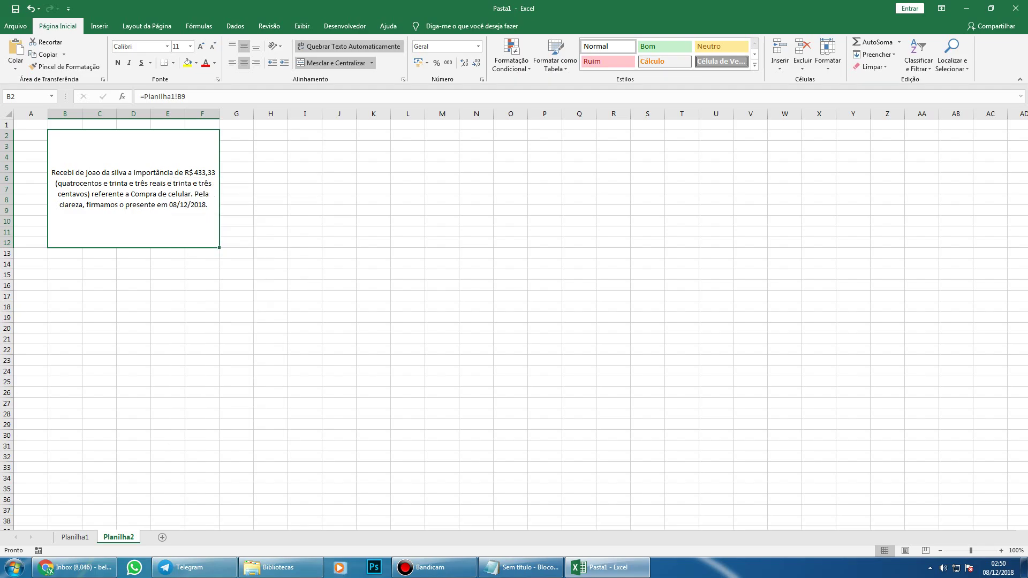
key("ctrl+shift+Tab")
key("ctrl+shift+Tab")
key("ctrl+shift+Tab")
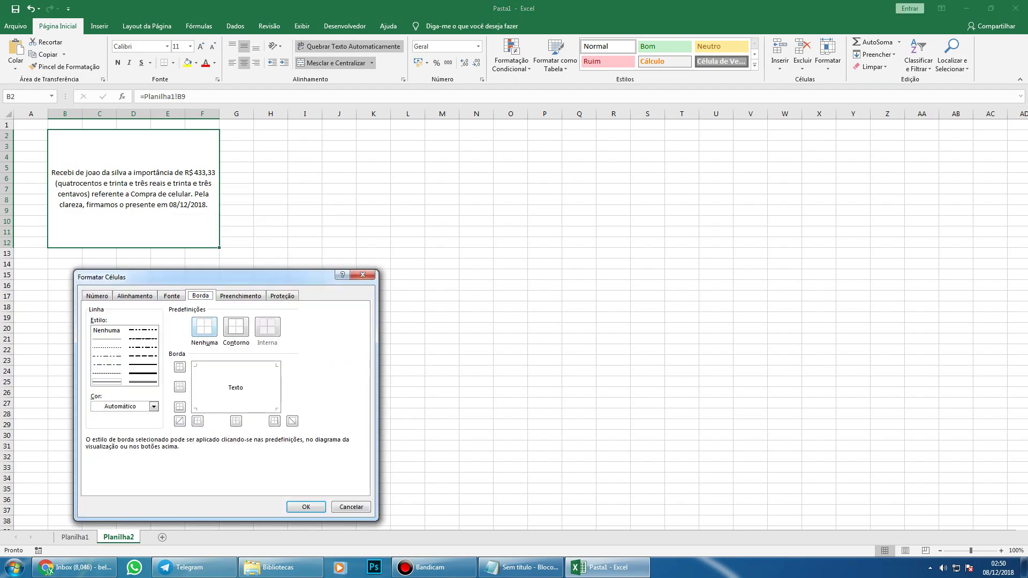
key("Tab")
key("Right")
key("alt+t")
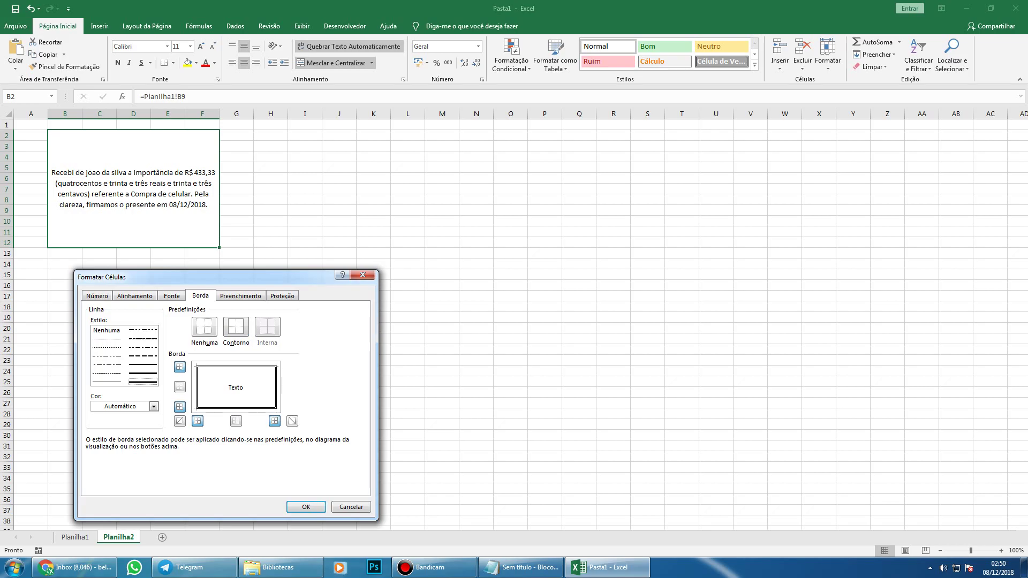
key("Return")
left_click(271, 320)
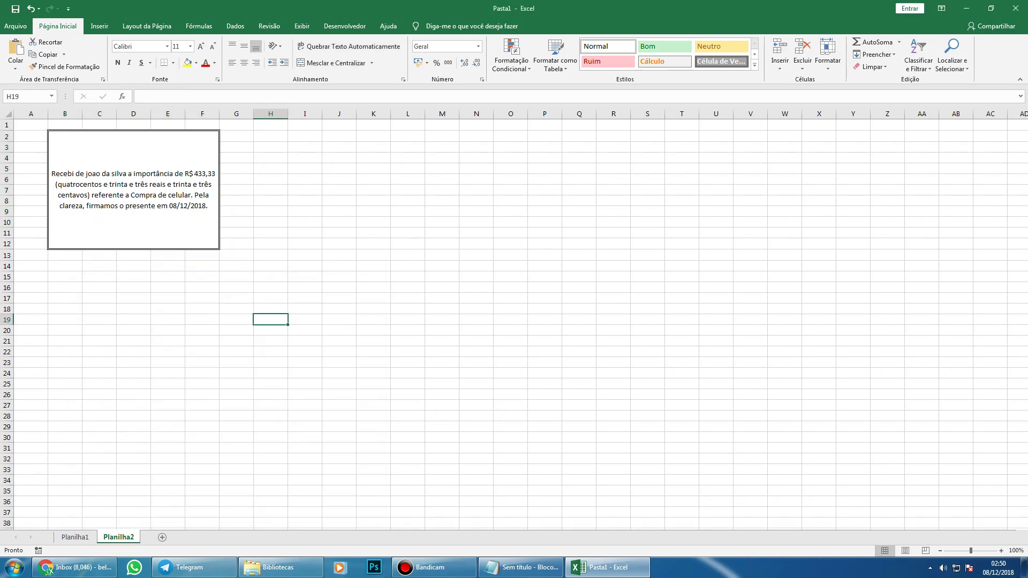
left_click(133, 190)
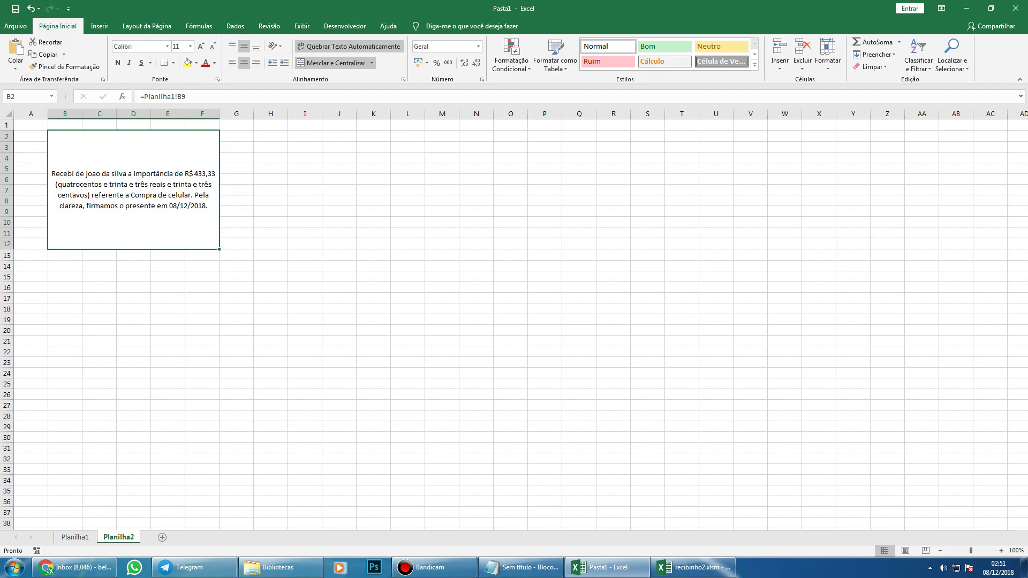
- Unmerge B2:F12 and merge and centre B2:F8 for the receipt text
left_click(335, 63)
left_click(64, 147)
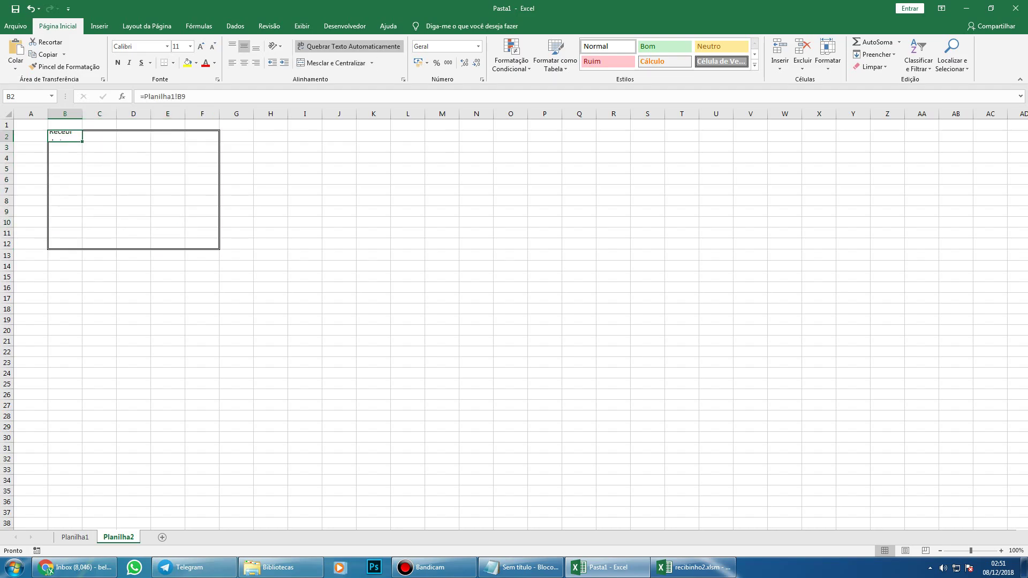
left_click_drag(64, 136, 202, 201)
left_click(335, 62)
left_click(339, 244)
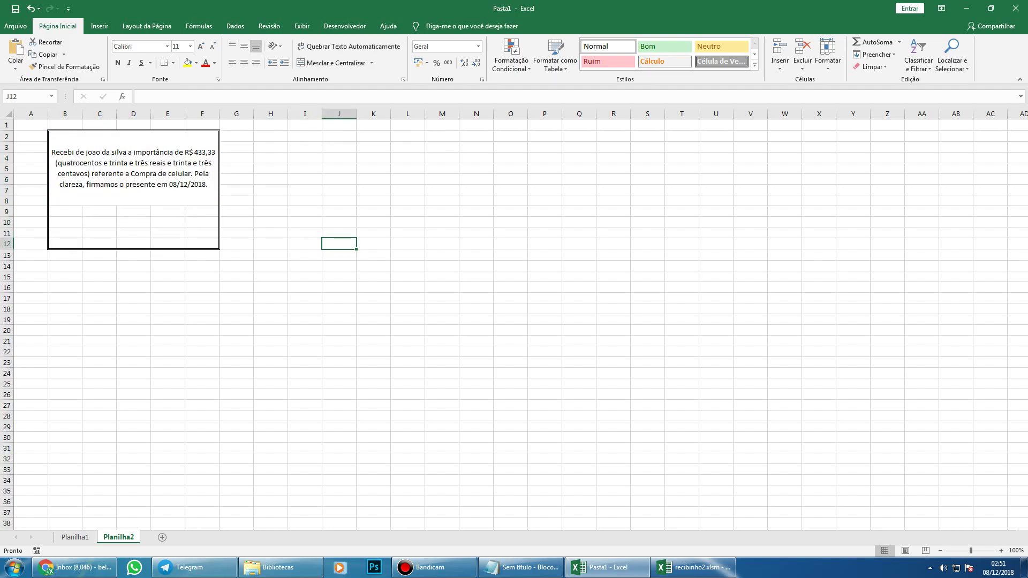
- Give D10:F10 a thin bottom border as the signature line
left_click_drag(64, 222, 203, 222)
right_click(201, 223)
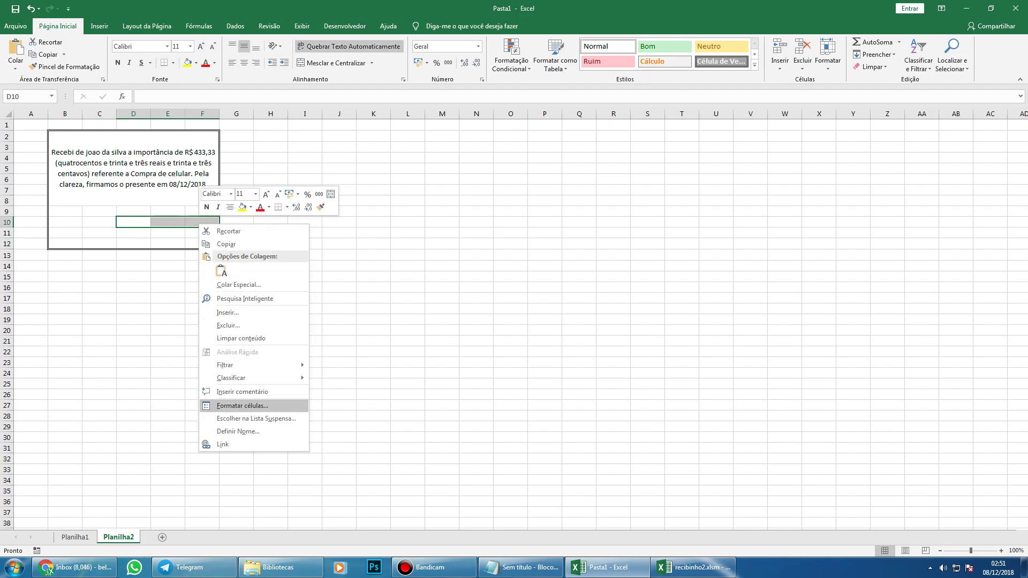
left_click(242, 406)
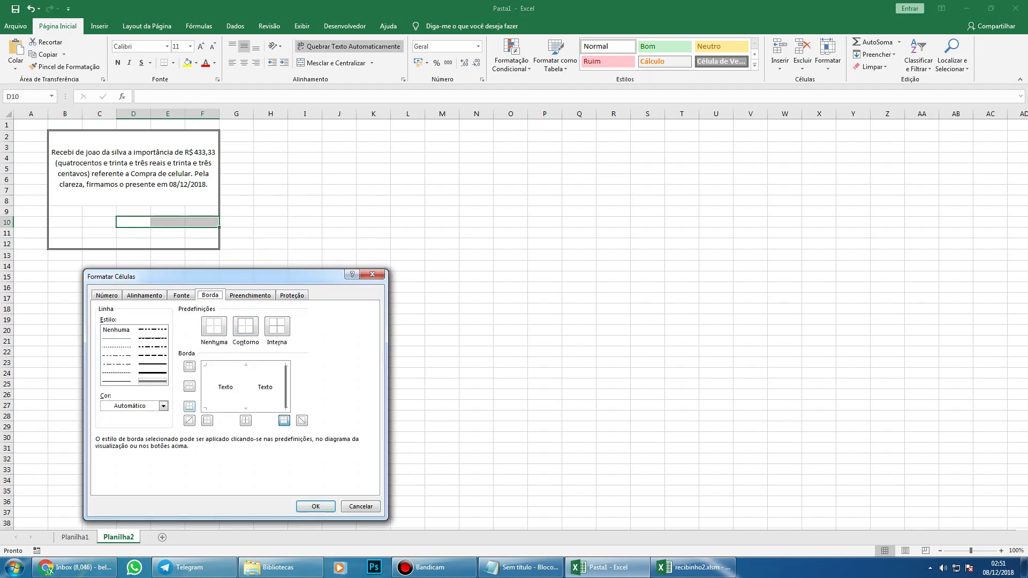
left_click(189, 406)
left_click(117, 382)
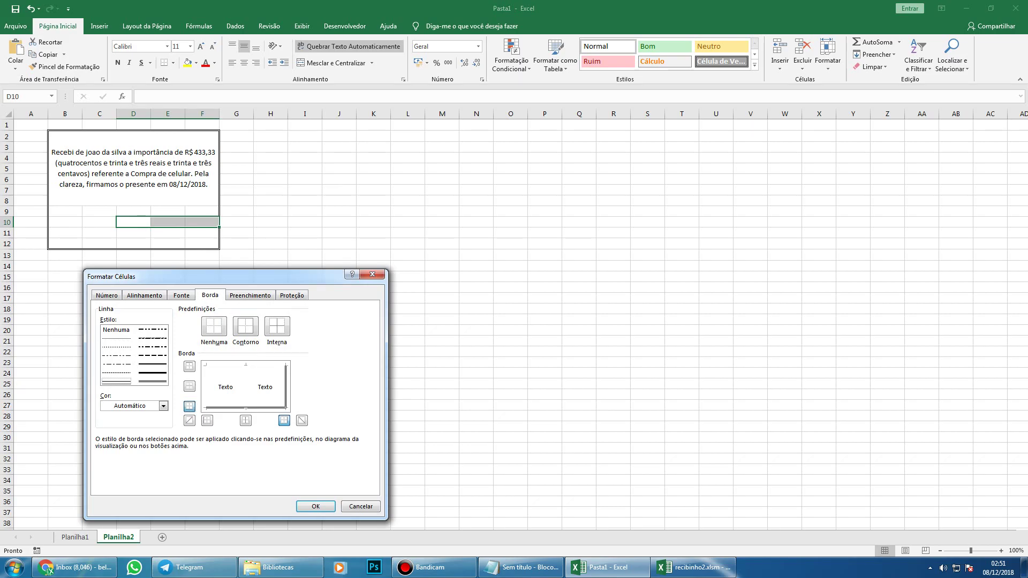
left_click(189, 406)
left_click(315, 506)
left_click(270, 351)
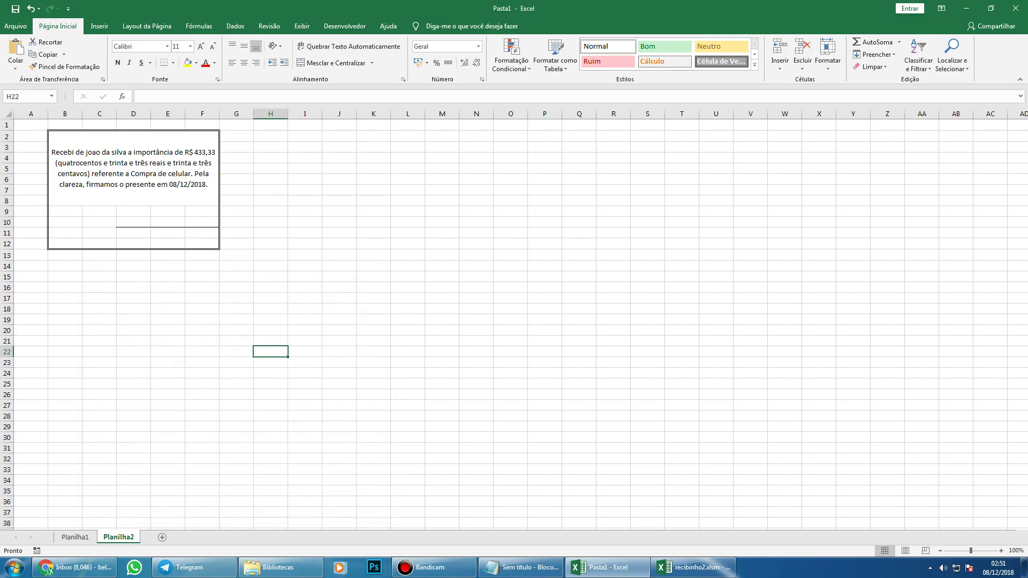
- Merge and centre B10:C11 and enter the label 'Assinatura:'
left_click_drag(65, 221, 99, 233)
left_click(336, 63)
type("A")
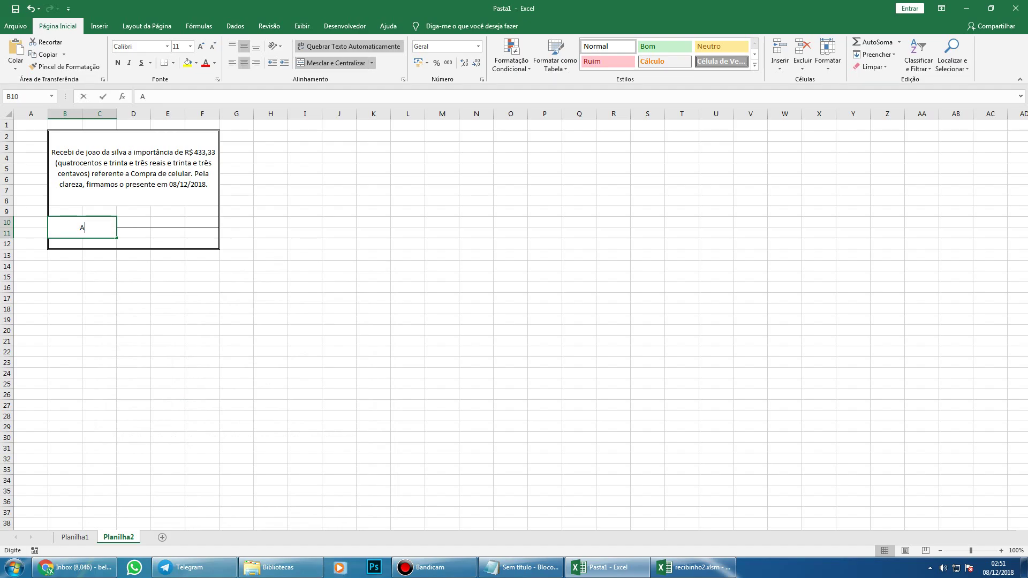
type("ssinat")
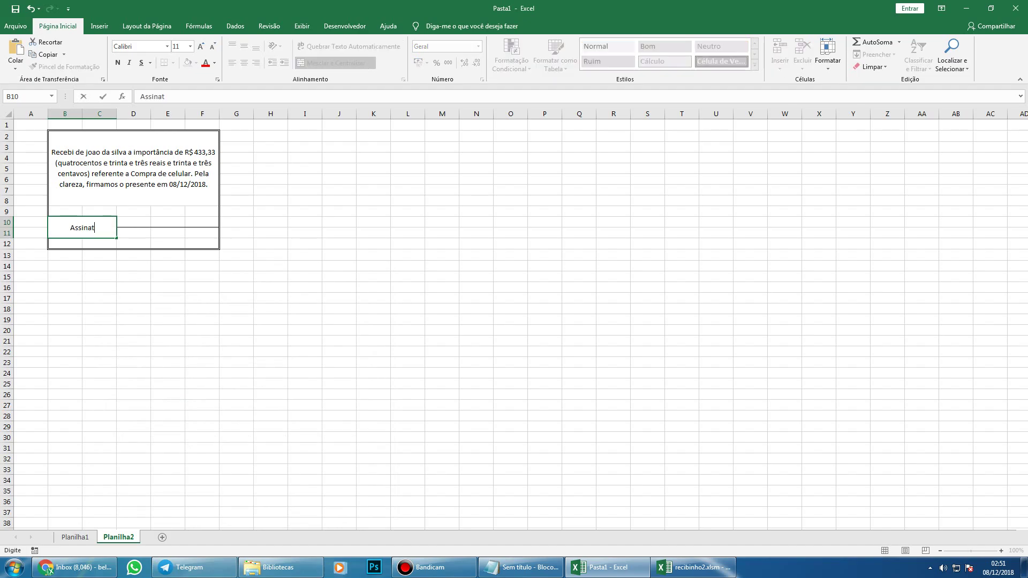
type("ura:")
key("ctrl+Return")
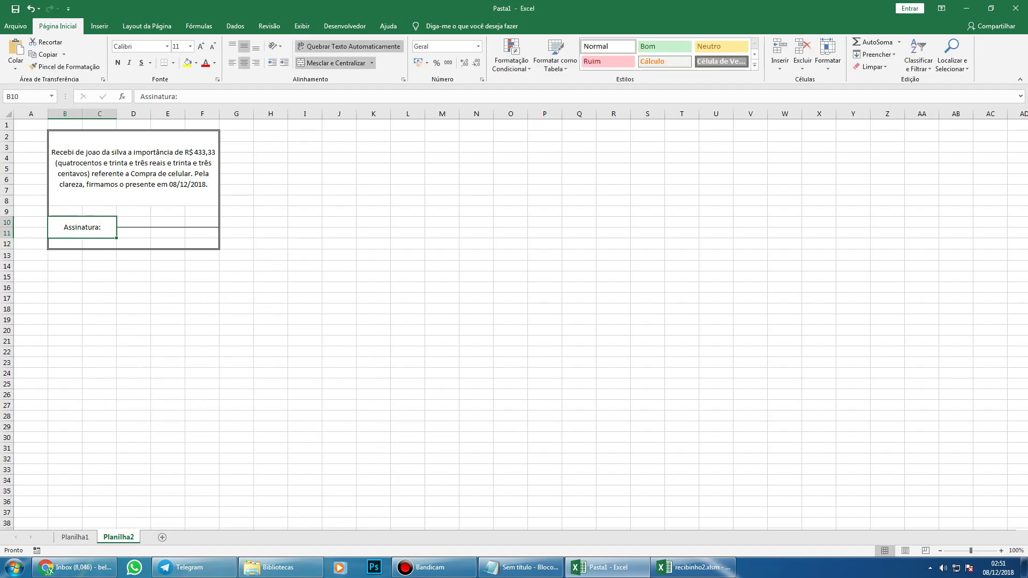
left_click(236, 287)
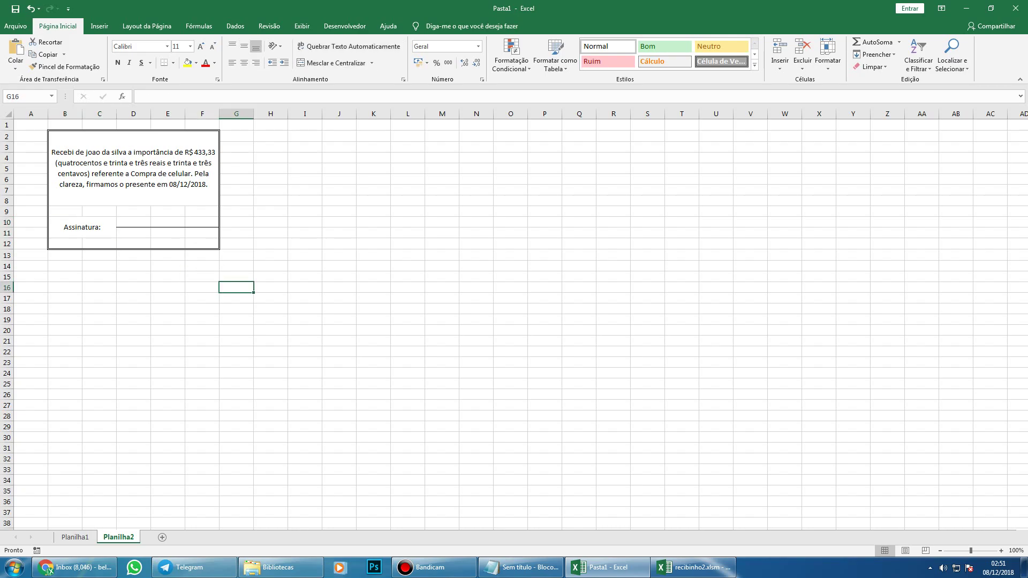
- Hide Planilha2's gridlines and preview the page breaks before returning to normal view
left_click(302, 26)
left_click(182, 63)
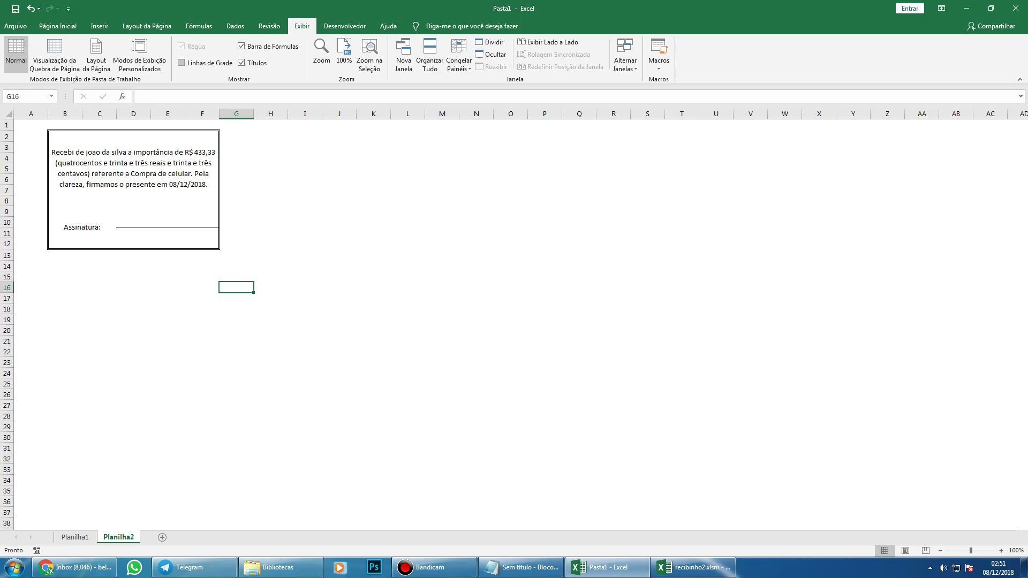
left_click(925, 551)
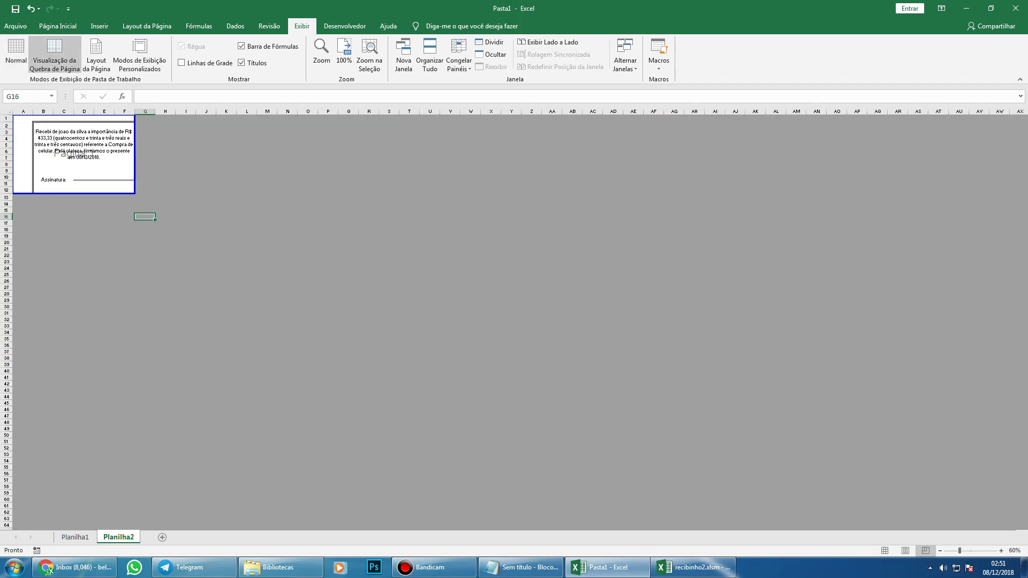
left_click(884, 551)
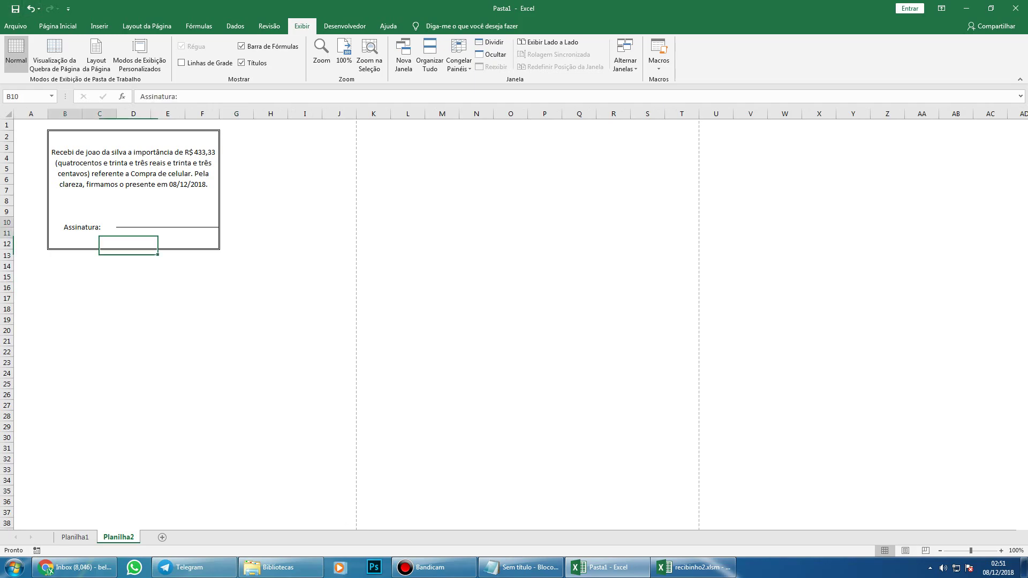
- Widen columns B through F slightly around the merged receipt text block
left_click(82, 227)
left_click_drag(65, 114, 202, 113)
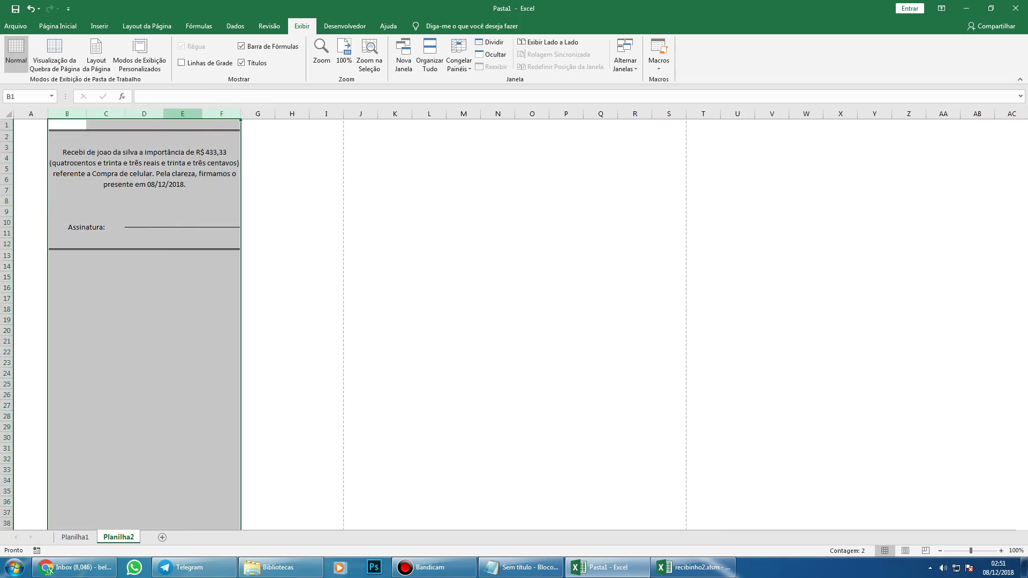
left_click(292, 233)
left_click(144, 168)
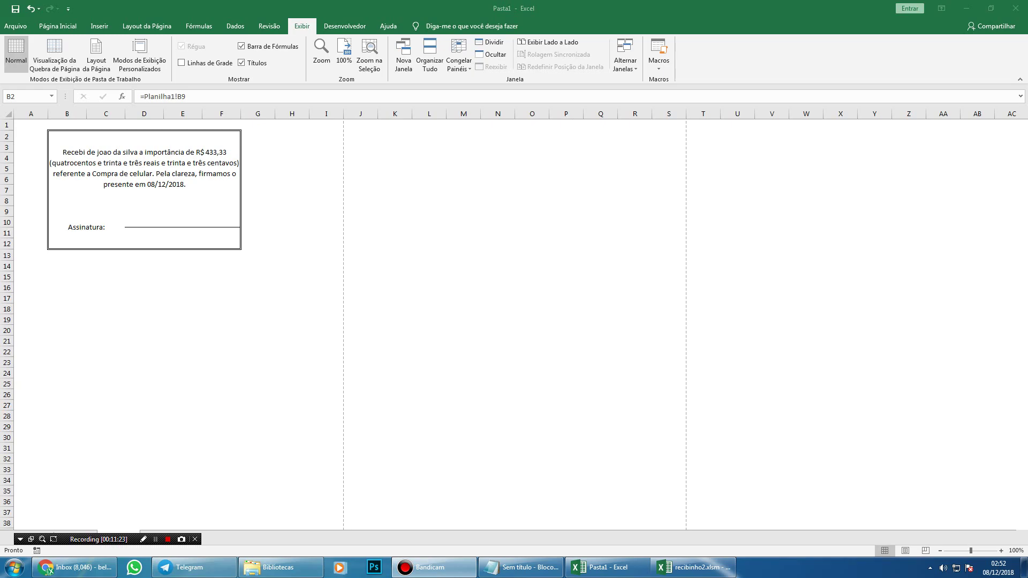
left_click(86, 227)
left_click(144, 167)
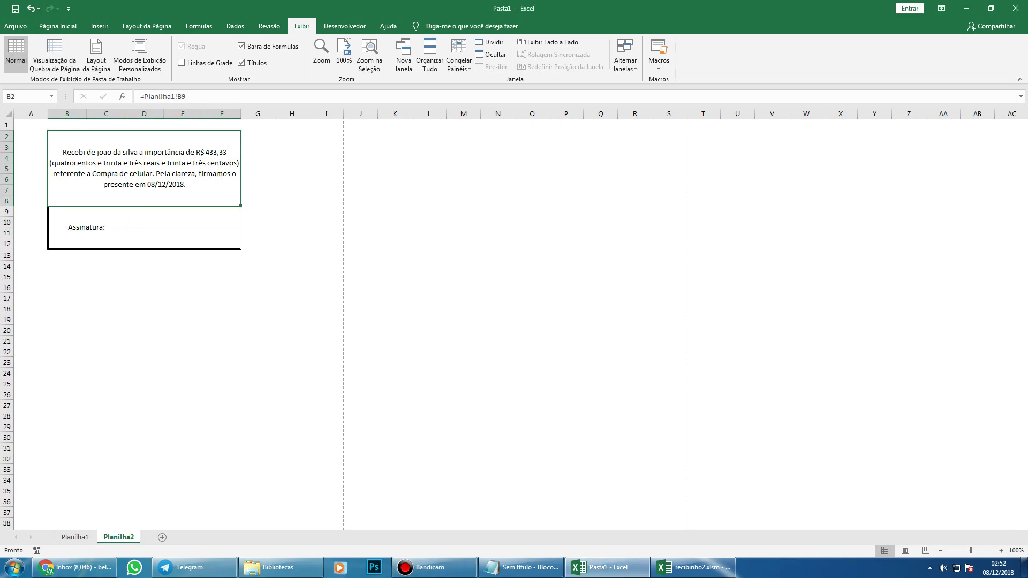
- Go to Planilha1 and open cell B9's sentence formula for editing
key("alt+Tab")
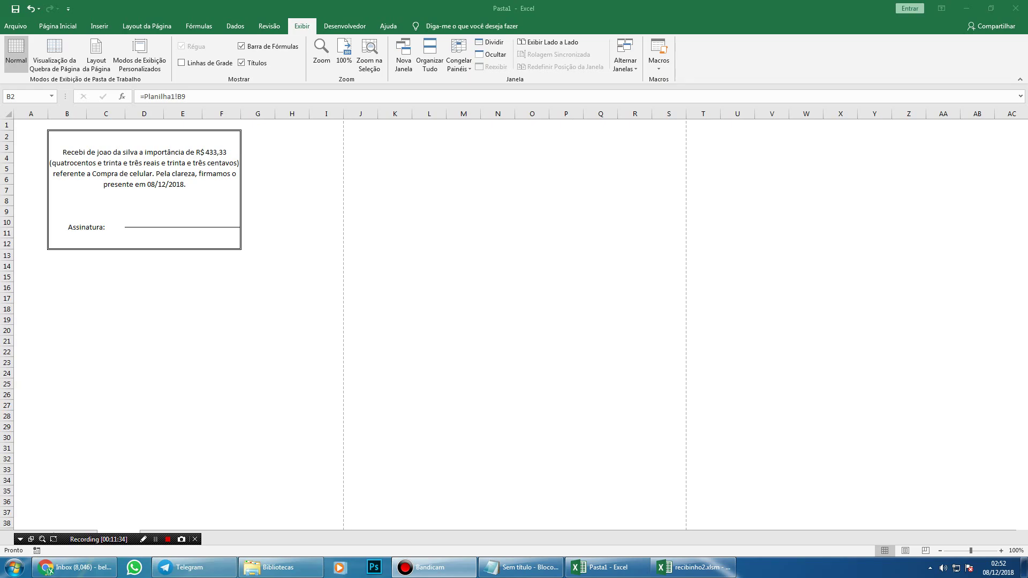
key("alt+Tab")
left_click(75, 537)
double_click(289, 264)
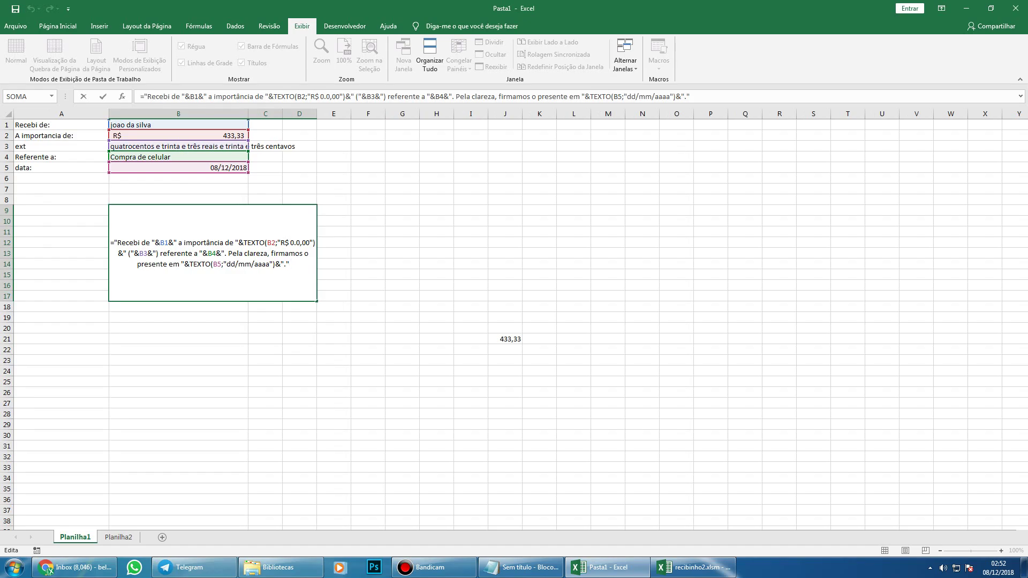
- Inspect the 'Recebi de', &B1& and date-format parts of B9's formula, then exit unchanged
left_click_drag(117, 242, 151, 243)
left_click(151, 243)
left_click_drag(154, 243, 174, 243)
left_click(269, 264)
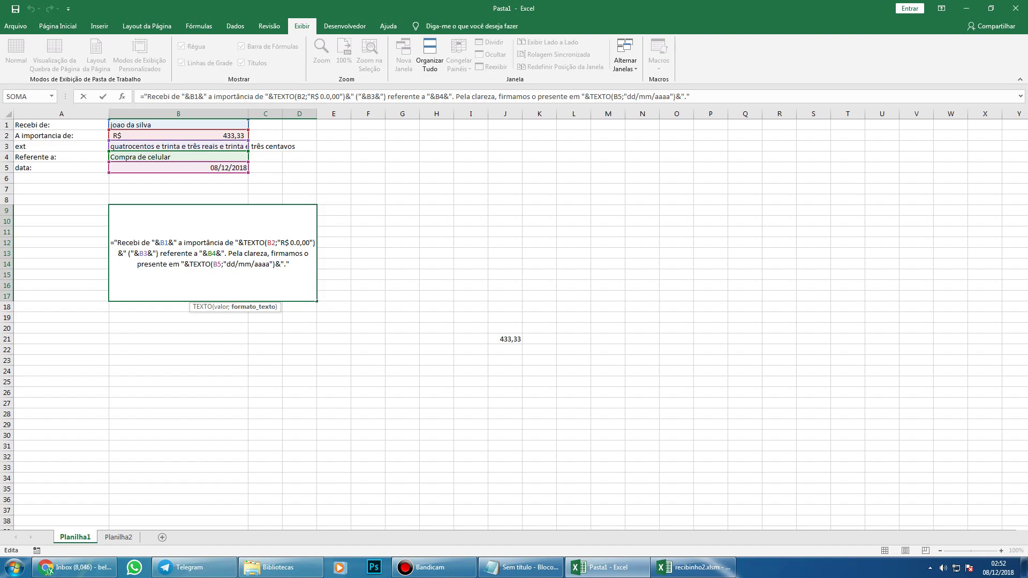
left_click(114, 243)
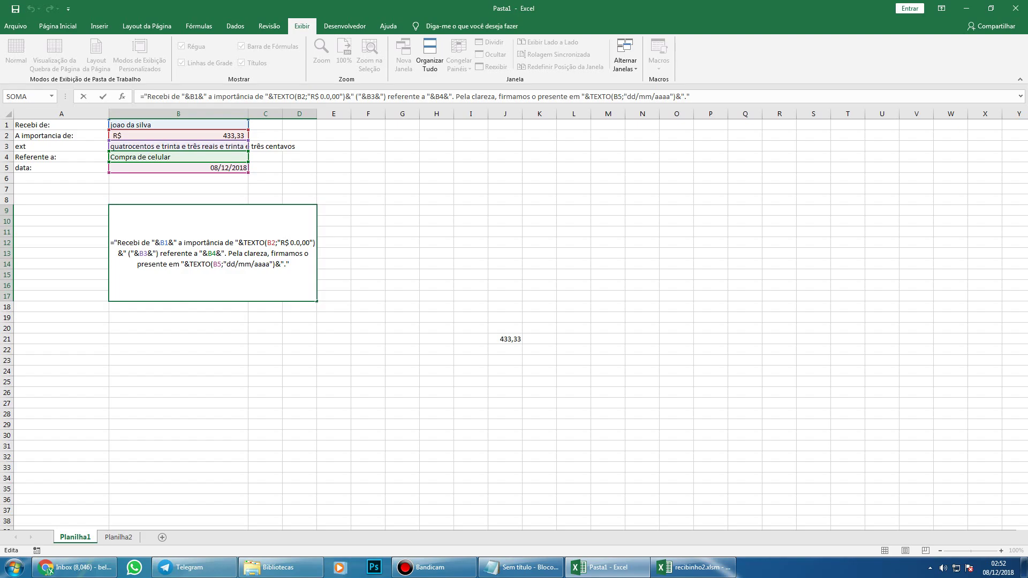
key("ctrl+Return")
key("alt+Tab")
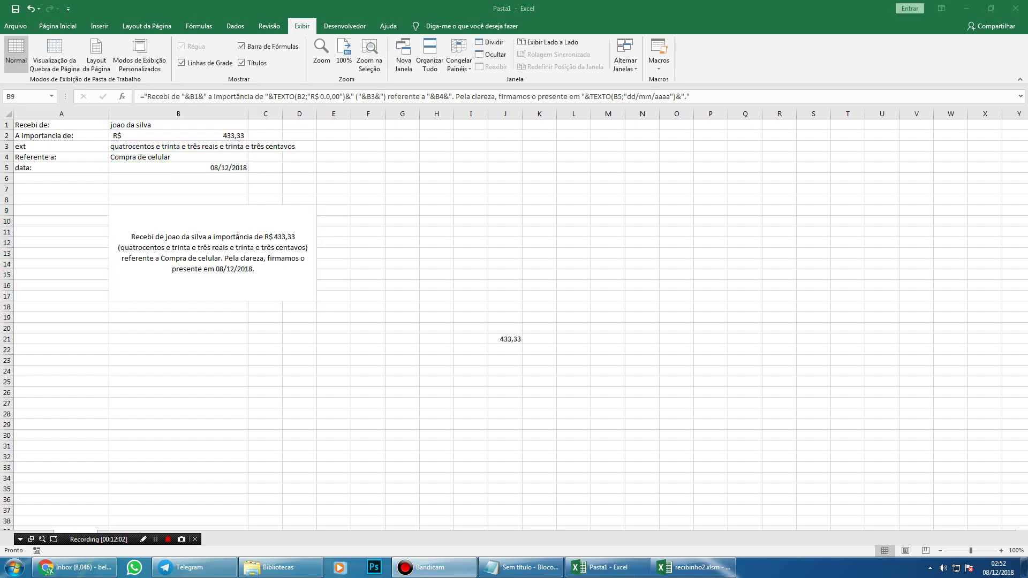